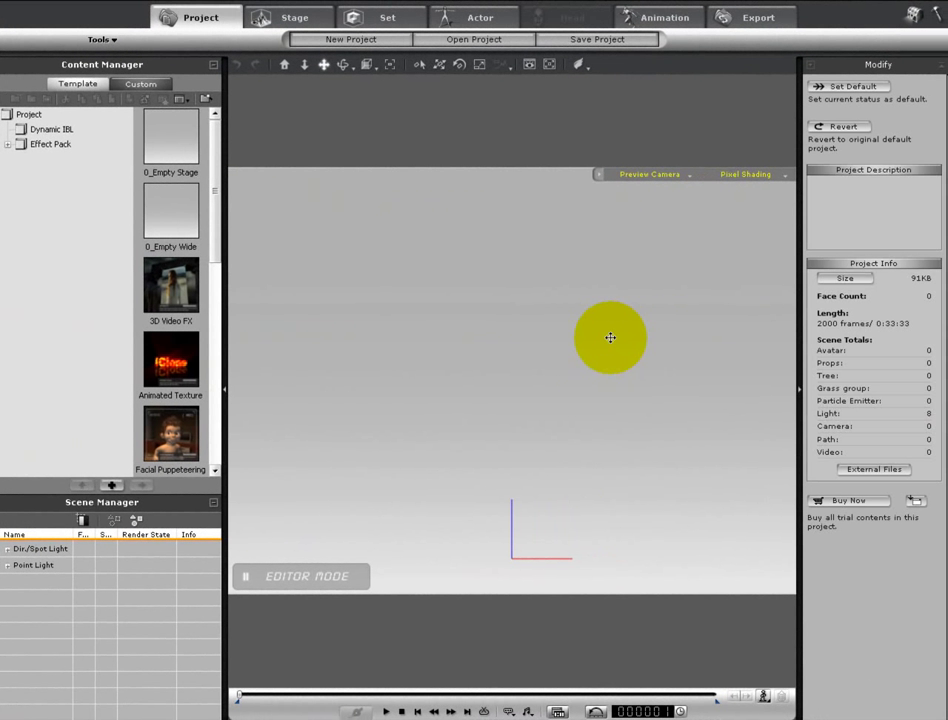
Step: Add the TubeB flex prop to the empty scene from the props library
left_click(385, 19)
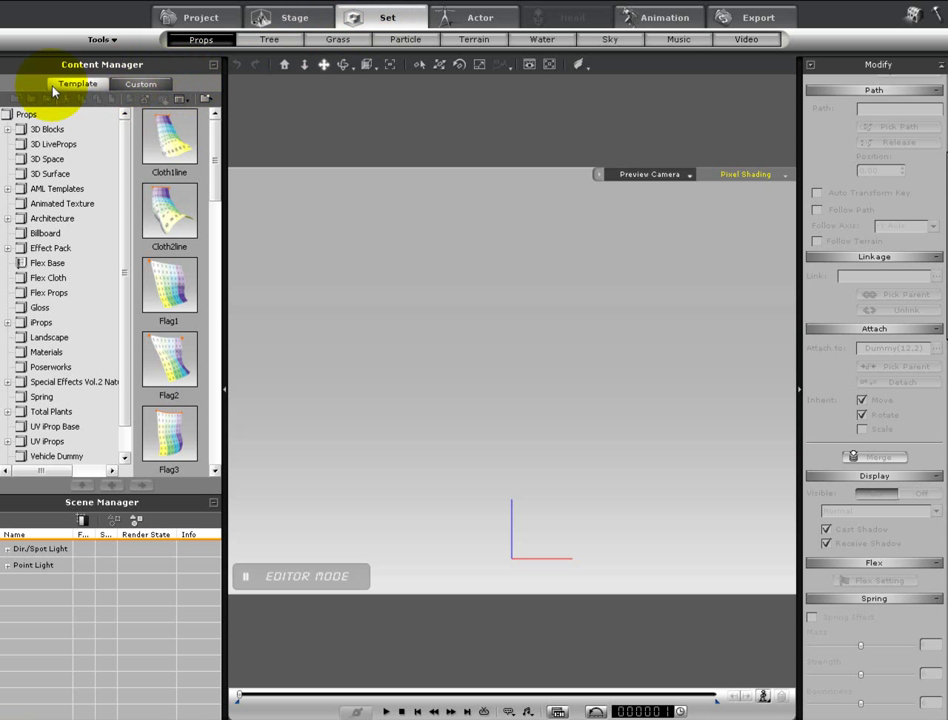
left_click_drag(213, 170, 217, 450)
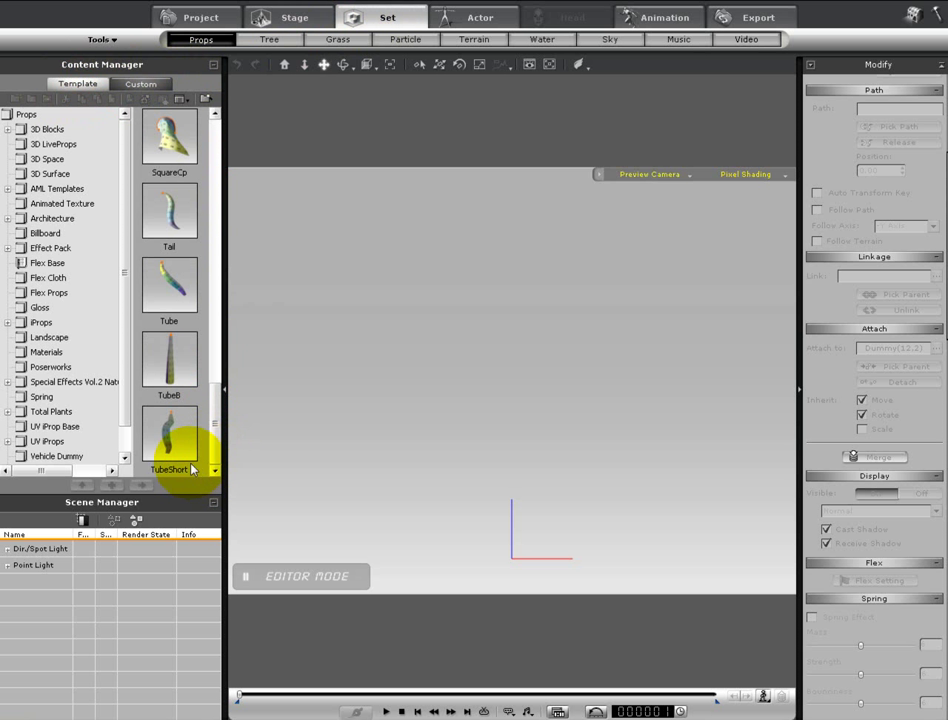
double_click(182, 370)
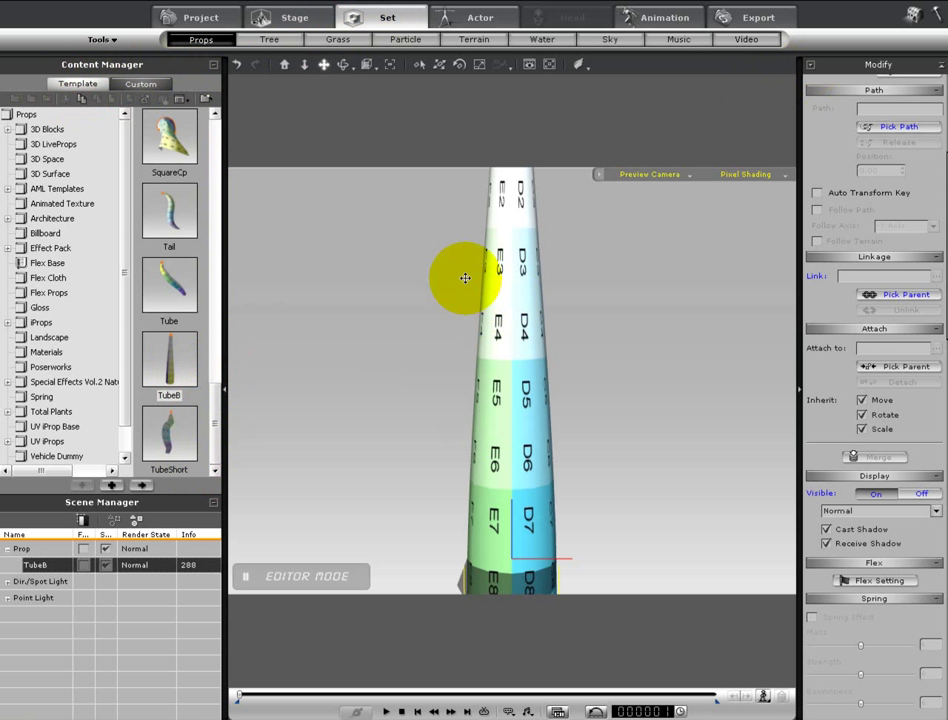
middle_click_drag(483, 250, 512, 512)
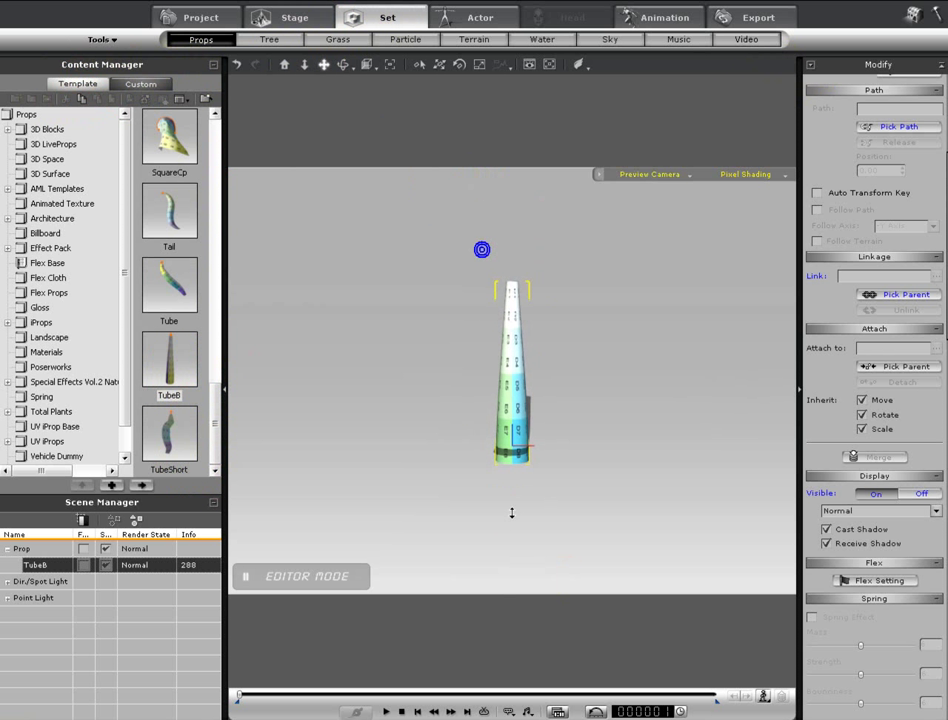
Step: Rotate the TubeB prop 180 degrees about X to turn it upside down
left_click(811, 66)
left_click(787, 77)
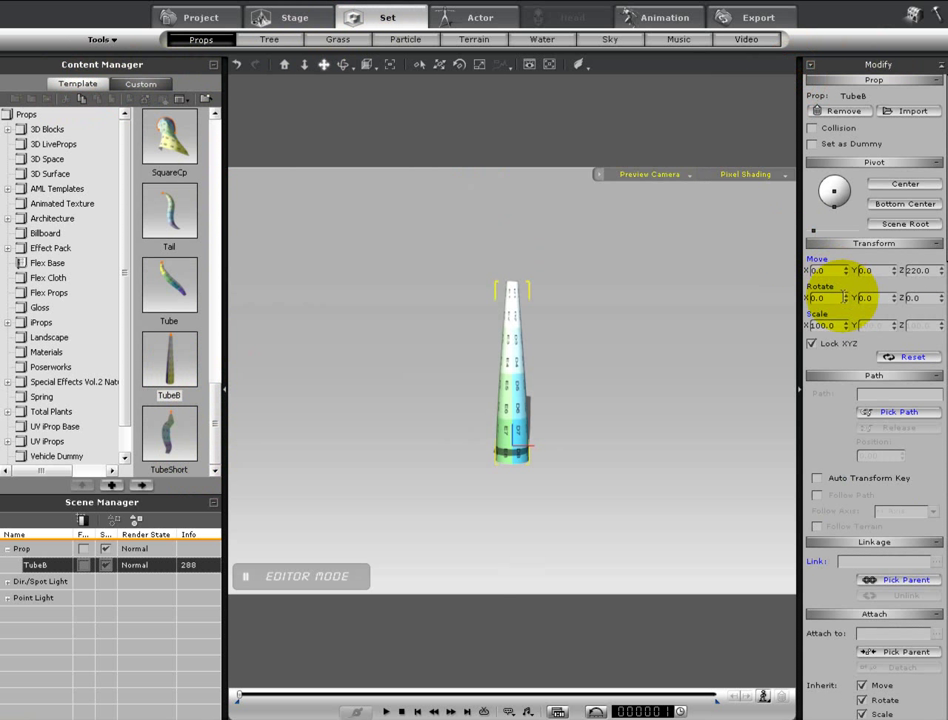
type("18")
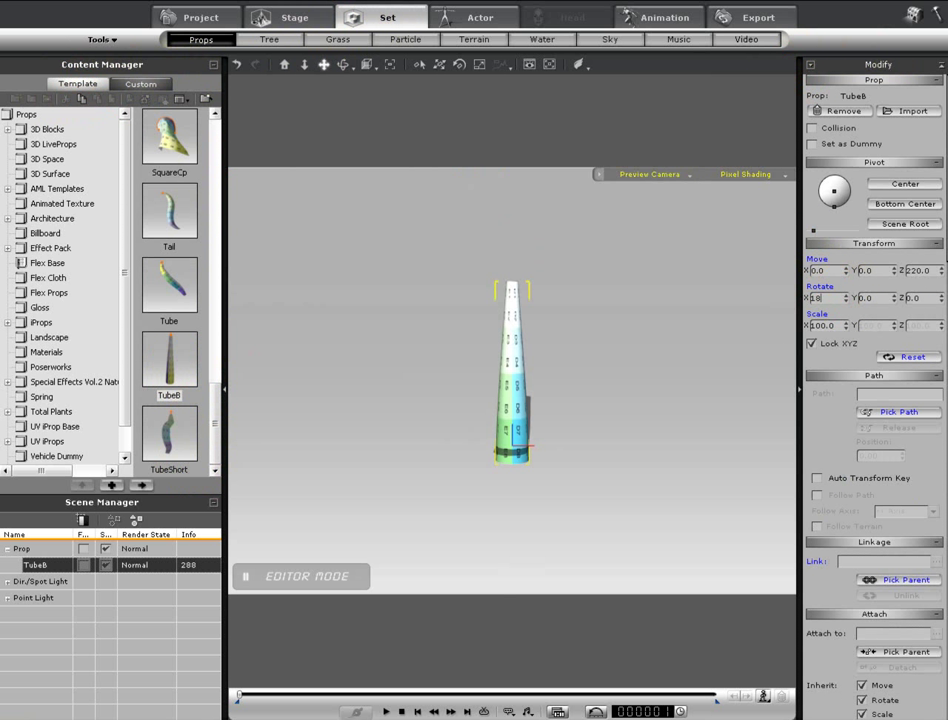
type("0")
key("Return")
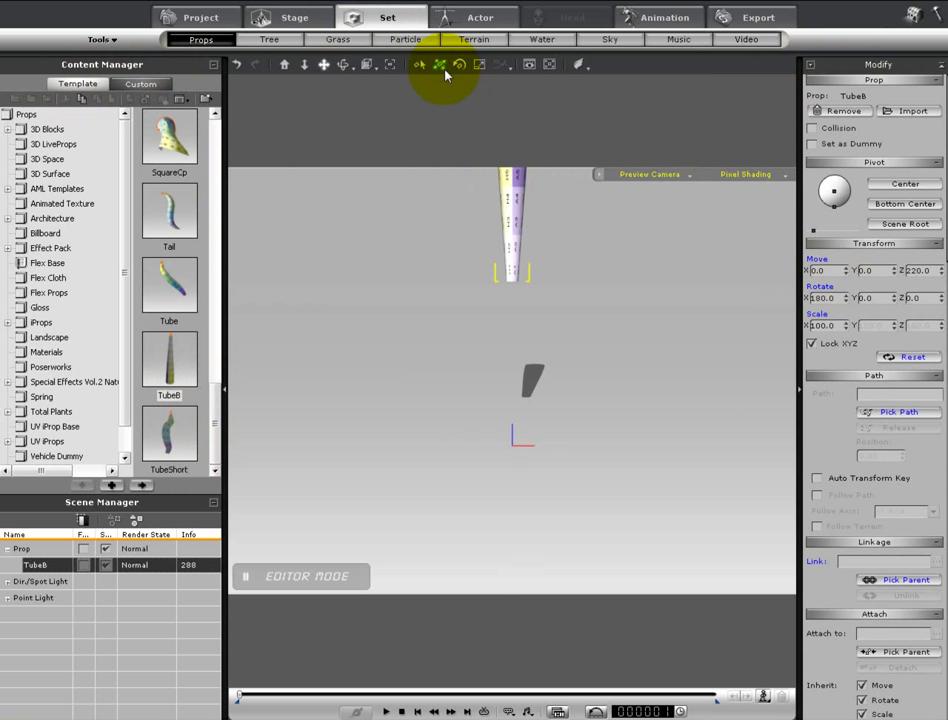
Step: Lower the inverted tube vertically until its narrow end sits just above the ground at the scene origin
left_click_drag(513, 226, 518, 394)
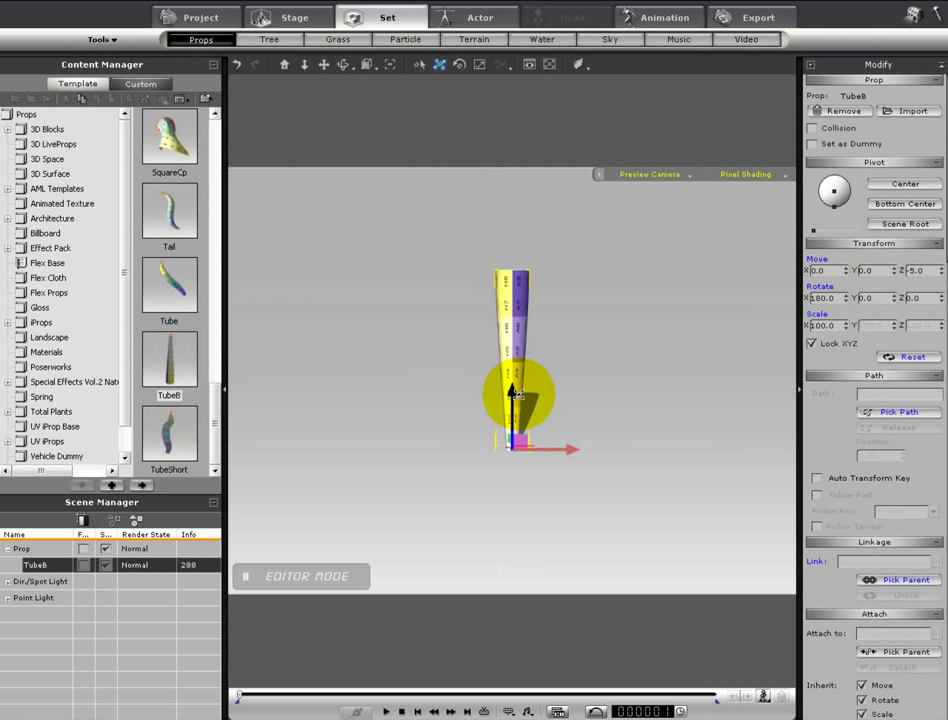
left_click(479, 64)
left_click_drag(512, 499, 519, 566)
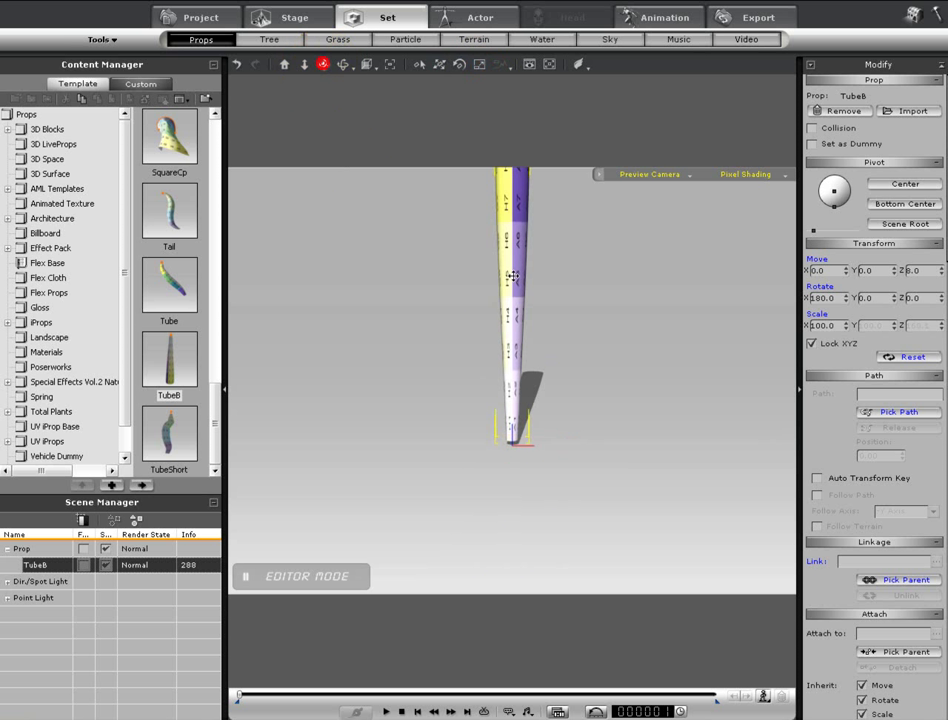
right_click_drag(520, 275, 561, 517)
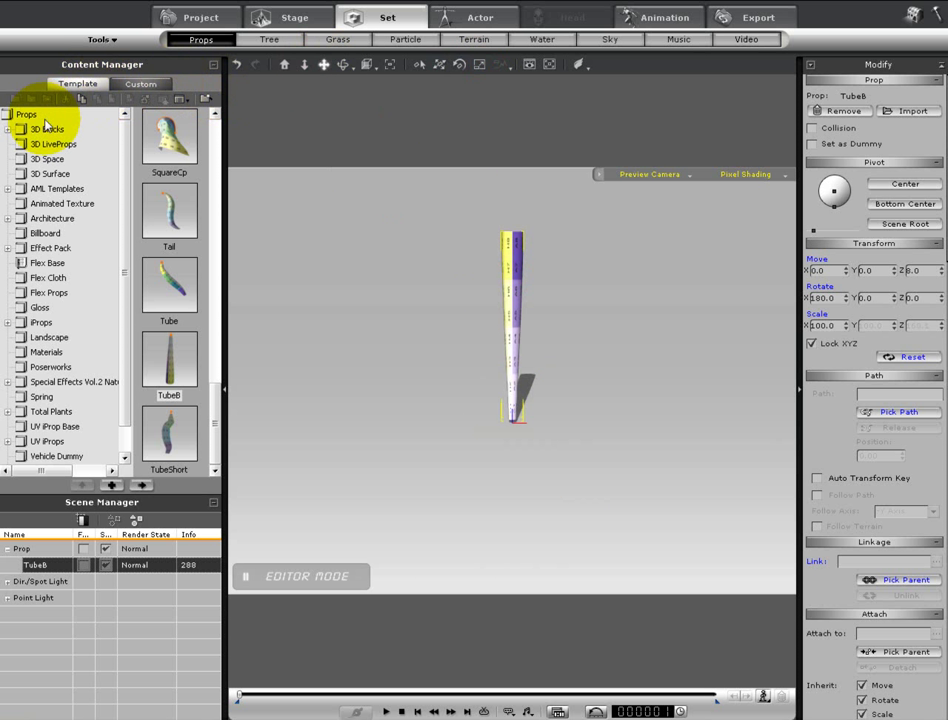
Step: Add the Ball_001 block at the tube's narrow end and stretch it vertically into an egg shape
double_click(172, 138)
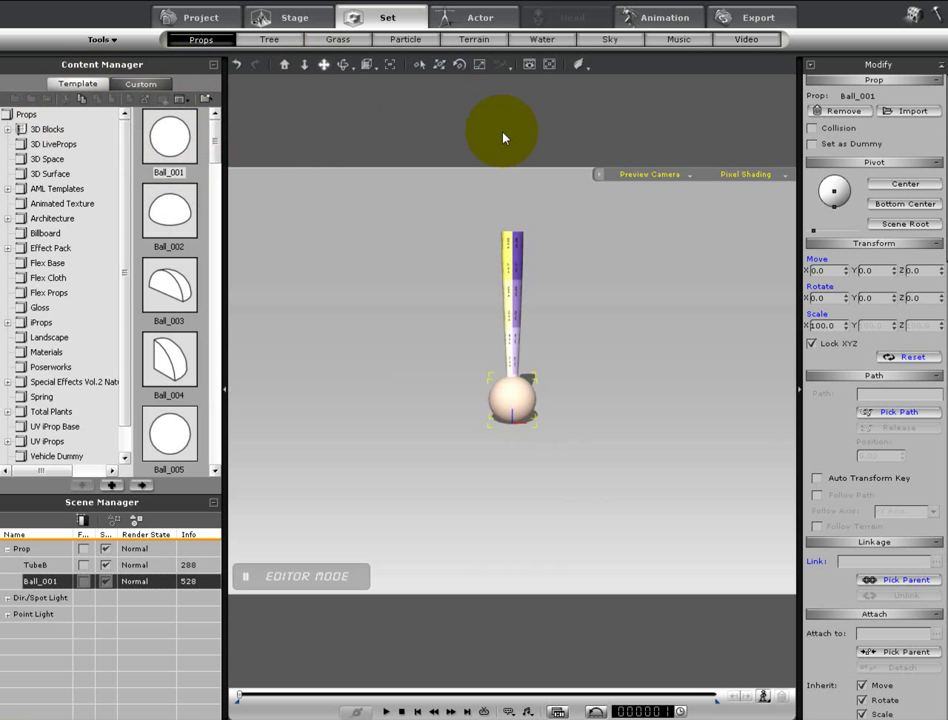
left_click(479, 66)
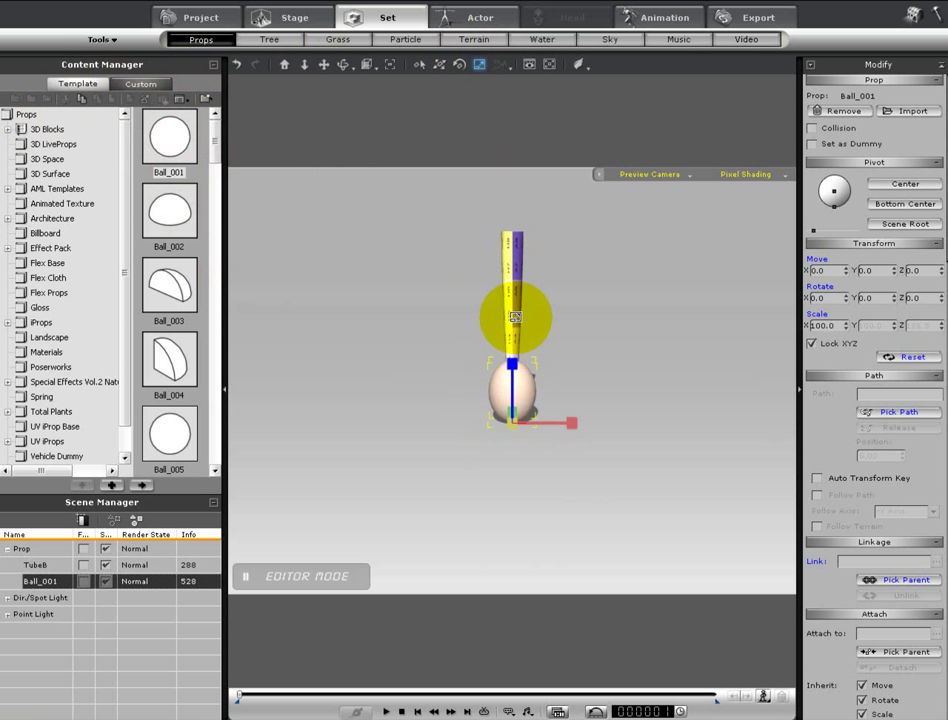
Step: Add the Ball_002 half-ball block, scale it down to 15, and lower it to a Z position of -5
double_click(169, 212)
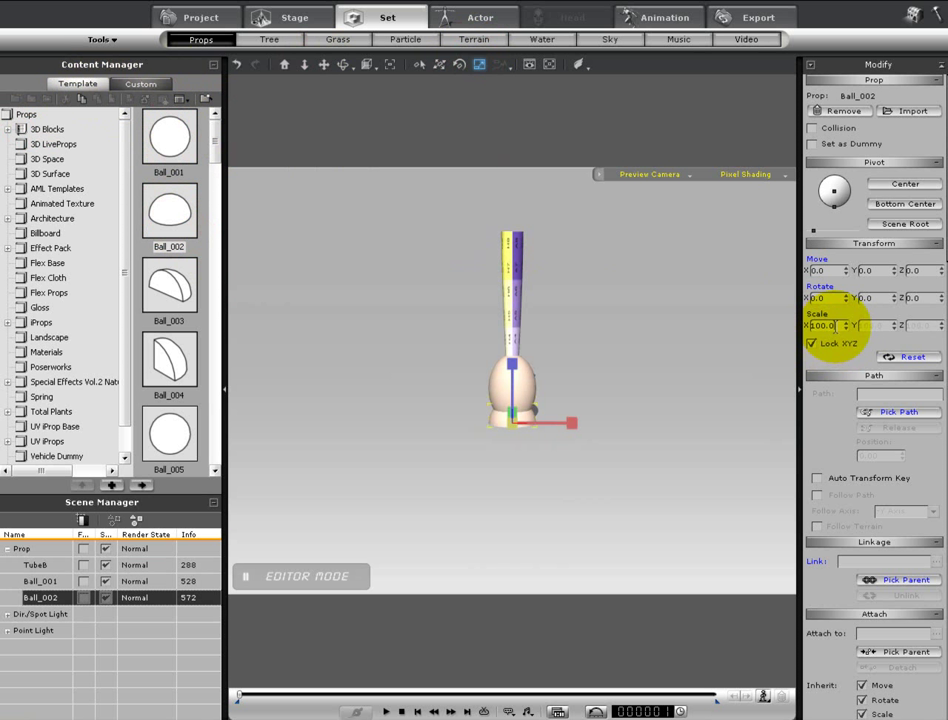
type("15")
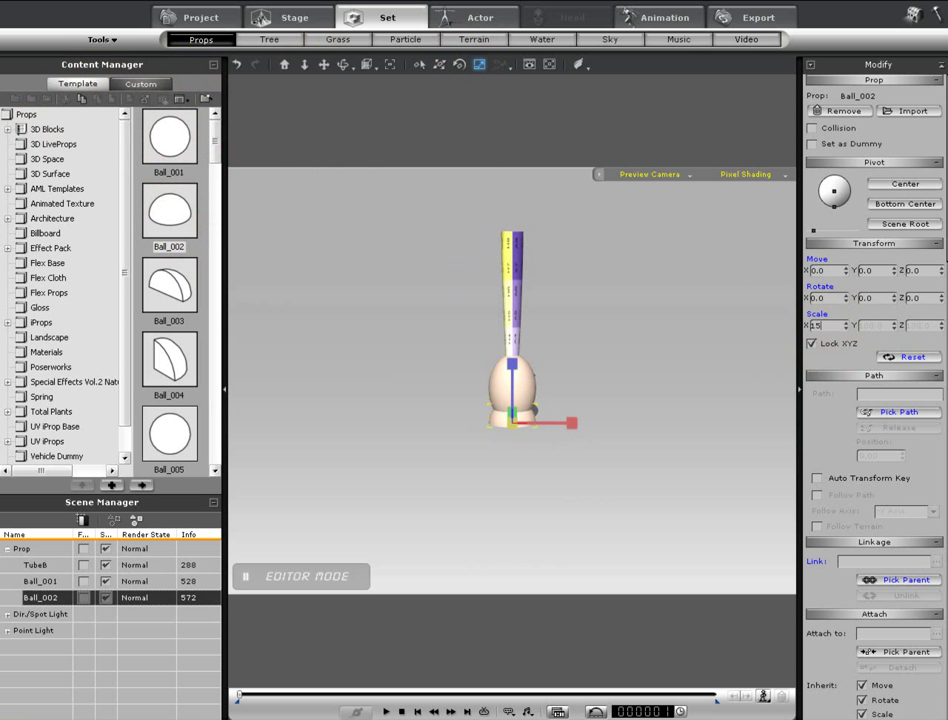
left_click_drag(512, 364, 512, 367)
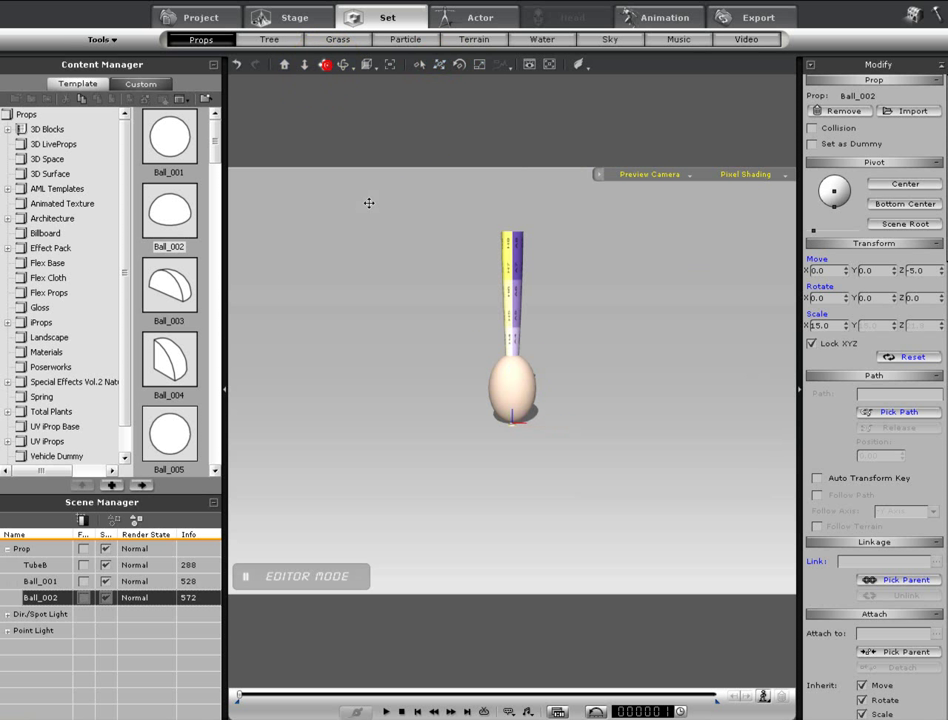
Step: Lower the small Ball_002 beneath the egg to a Z position of -8
right_click_drag(434, 271, 725, 298)
right_click_drag(525, 466, 534, 48)
left_click_drag(502, 348, 573, 369)
right_click_drag(616, 391, 457, 231)
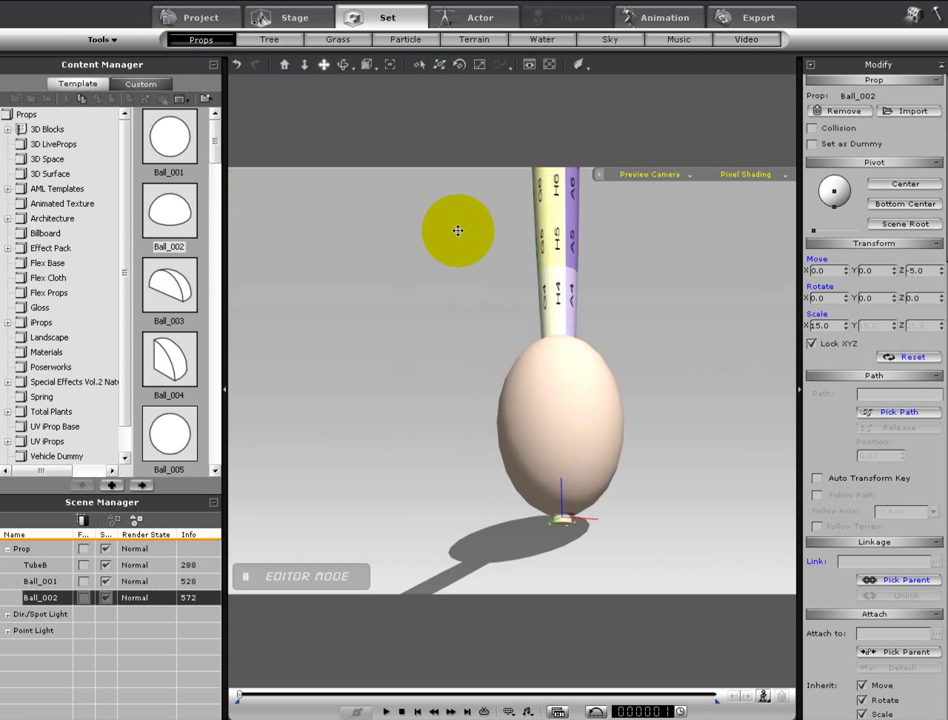
left_click_drag(564, 482, 563, 480)
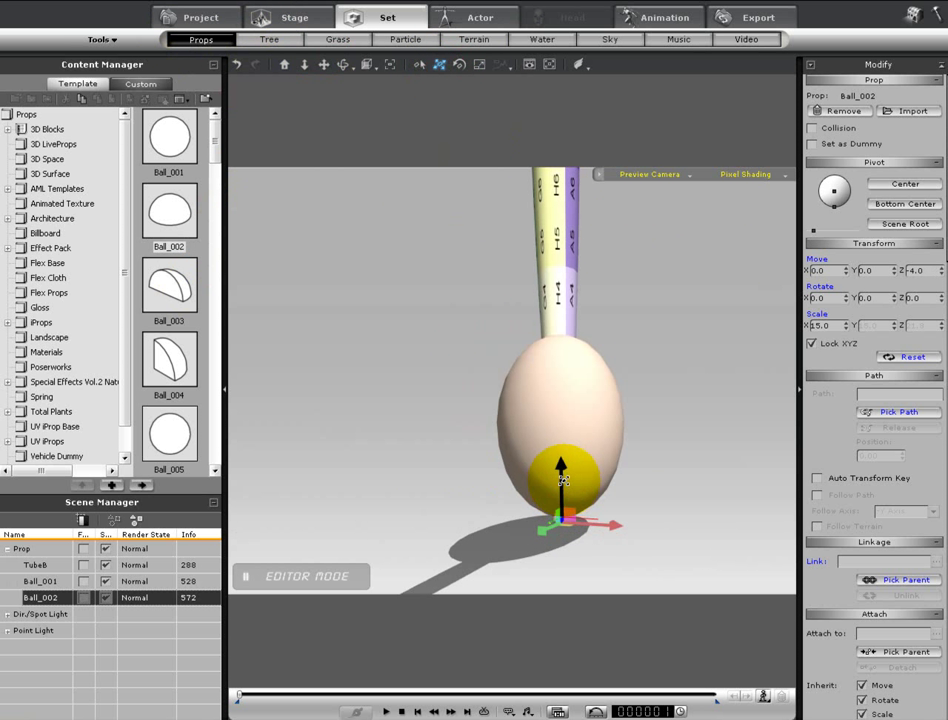
left_click(476, 130)
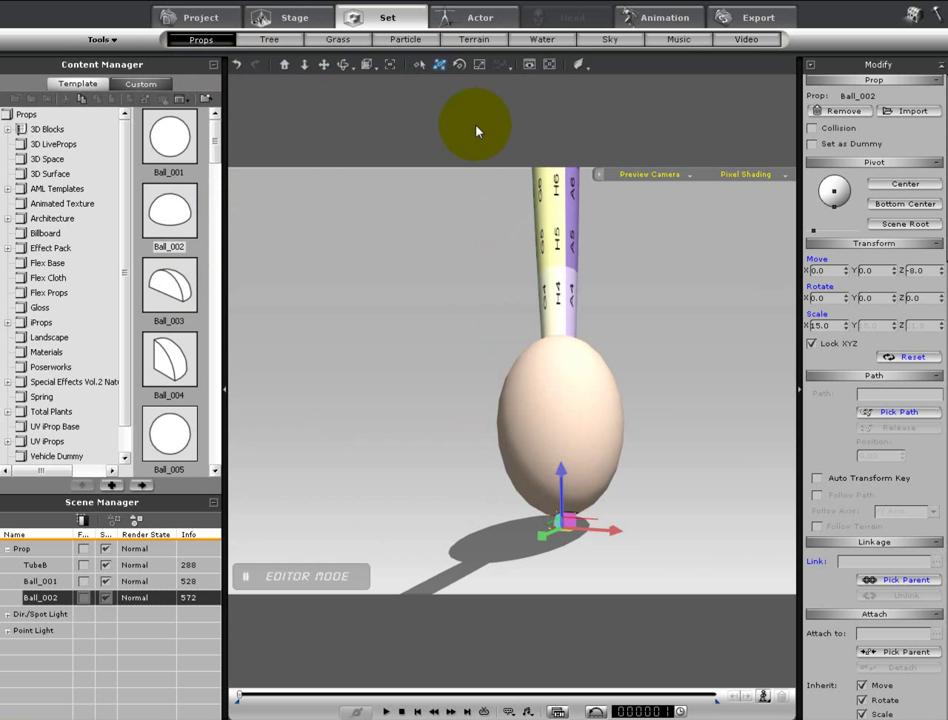
Step: Set Ball_002's Z position to -5.6 so that it protrudes slightly from the egg's underside
left_click(325, 66)
right_click_drag(566, 335, 561, 385)
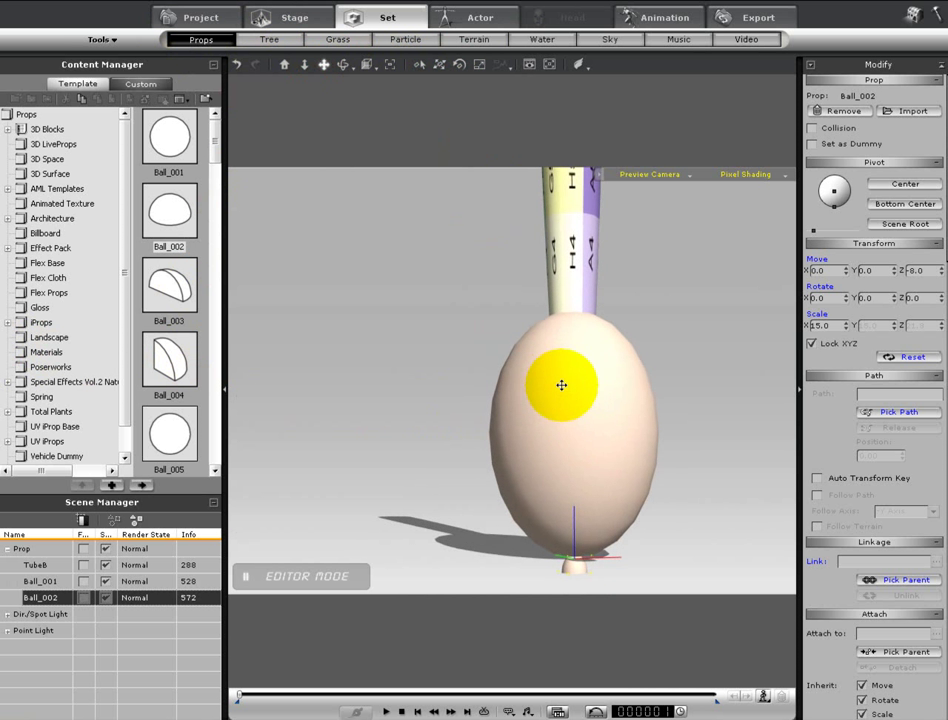
left_click_drag(567, 438, 544, 372)
mouse_move(542, 398)
right_mouse_down()
mouse_move(529, 296)
mouse_move(527, 391)
right_mouse_up()
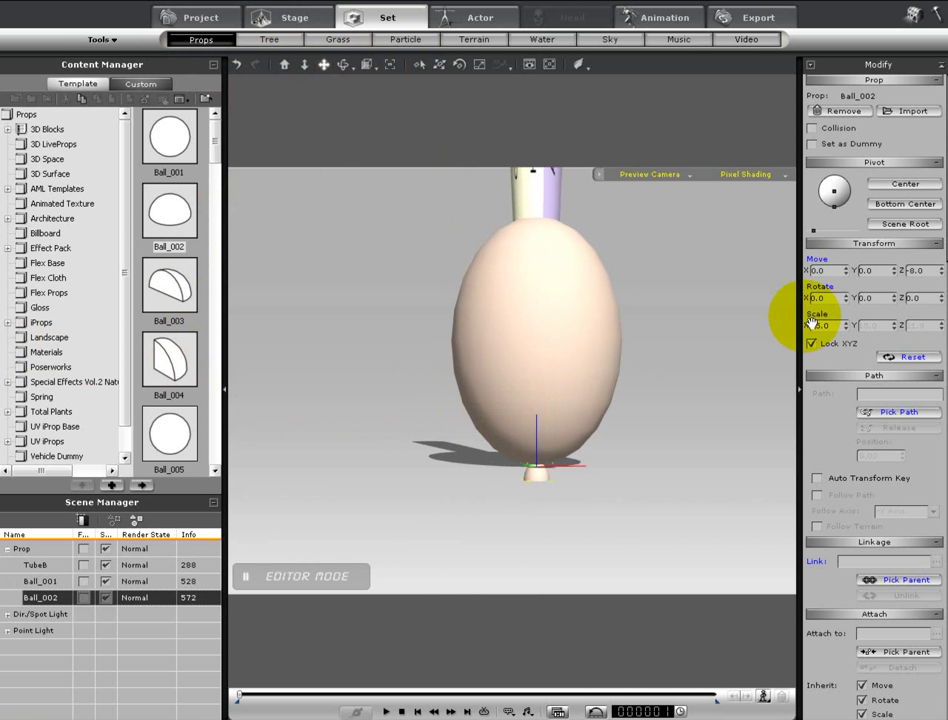
left_click(941, 269)
right_click_drag(652, 260, 488, 270)
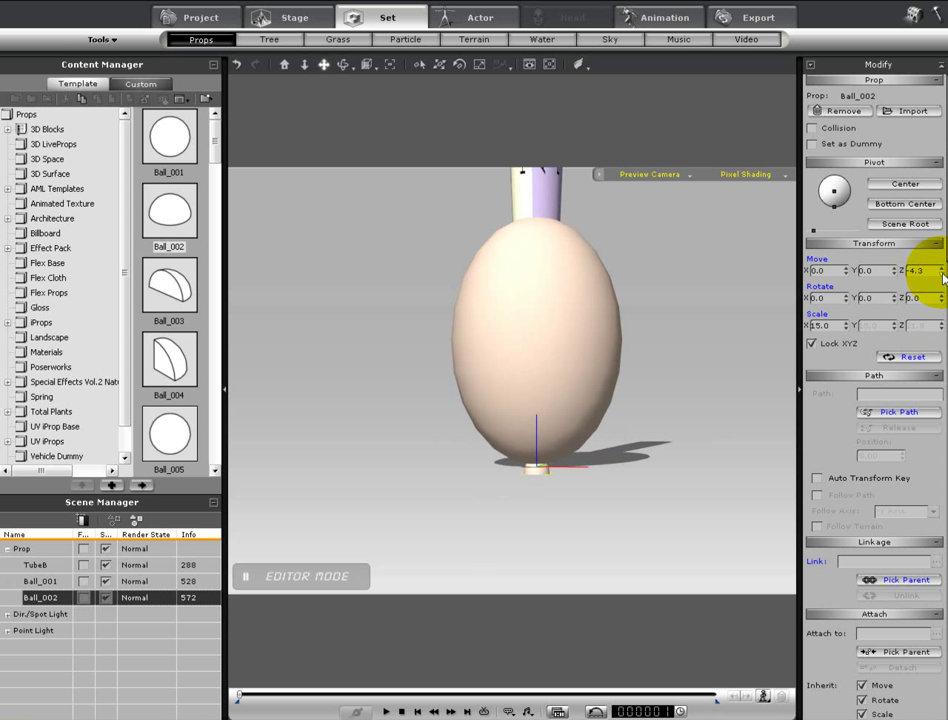
right_click_drag(587, 276, 612, 329)
left_click_drag(607, 329, 570, 498)
right_click_drag(518, 383, 607, 370)
left_click_drag(606, 370, 461, 388)
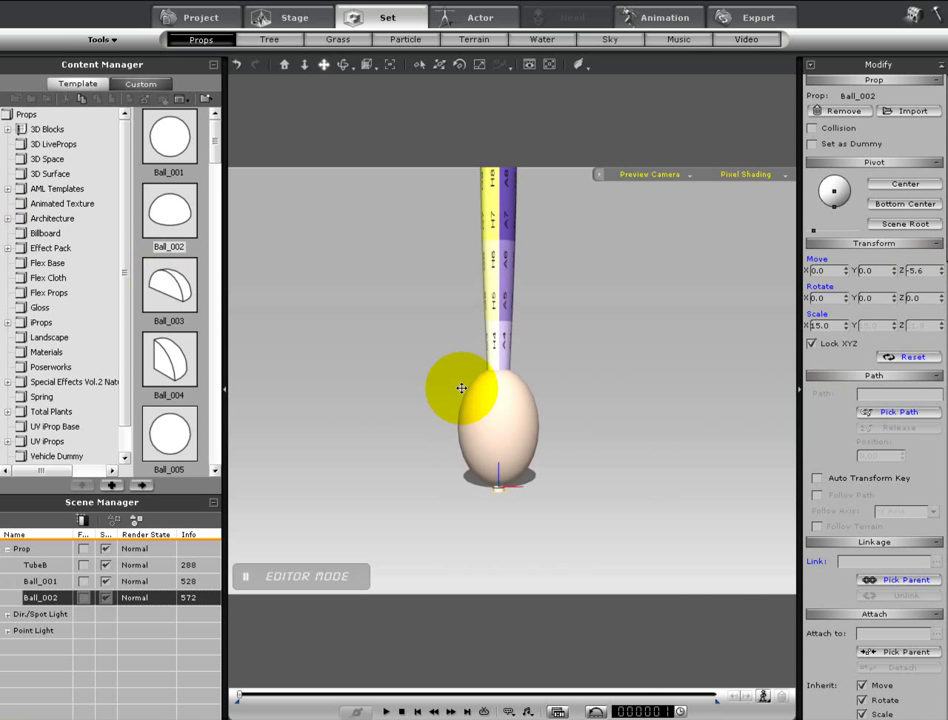
Step: Unlock proportional scaling for Ball_002 and set its Z scale to 15
left_click(823, 359)
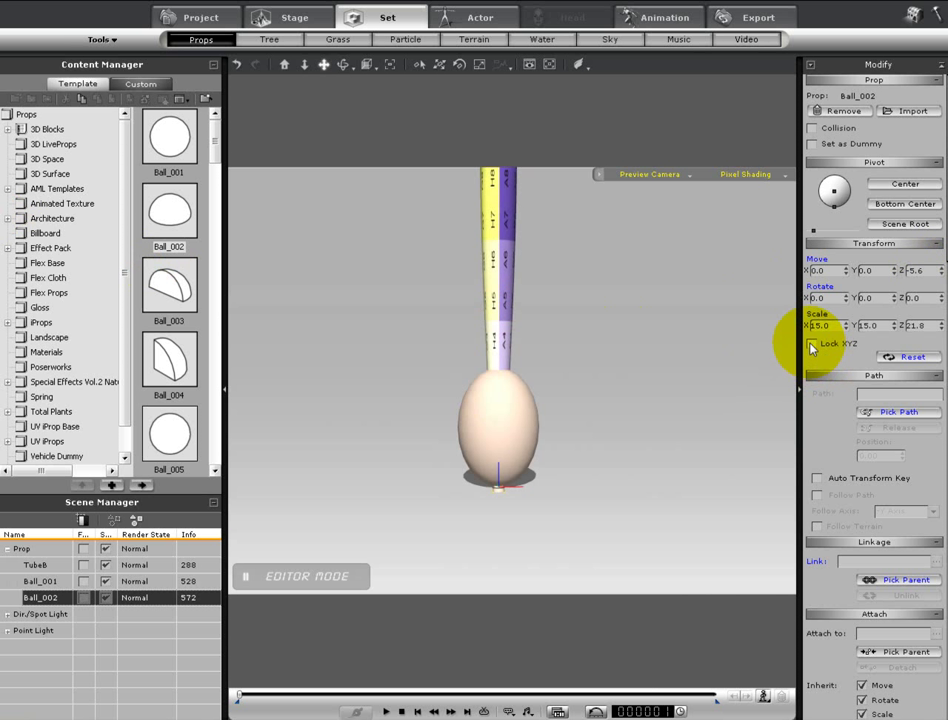
left_click_drag(927, 326, 893, 326)
type("1")
right_click_drag(597, 472, 623, 379)
left_click_drag(622, 379, 496, 461)
right_click_drag(506, 444, 499, 533)
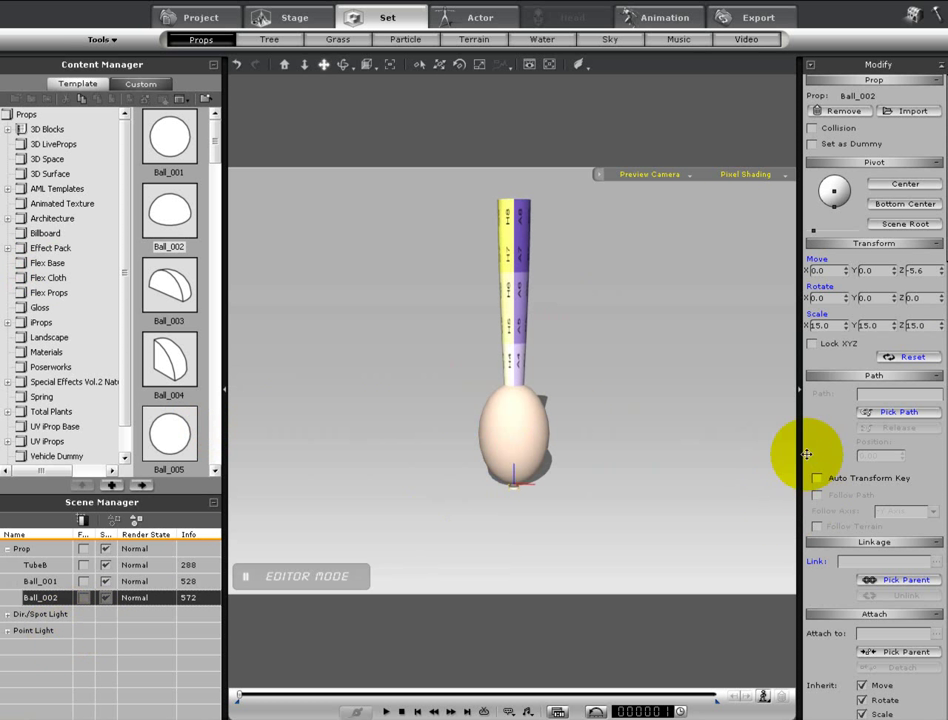
Step: Attach Ball_002 to the egg-shaped Ball_001 as its parent
left_click_drag(815, 414, 815, 116)
left_click(892, 350)
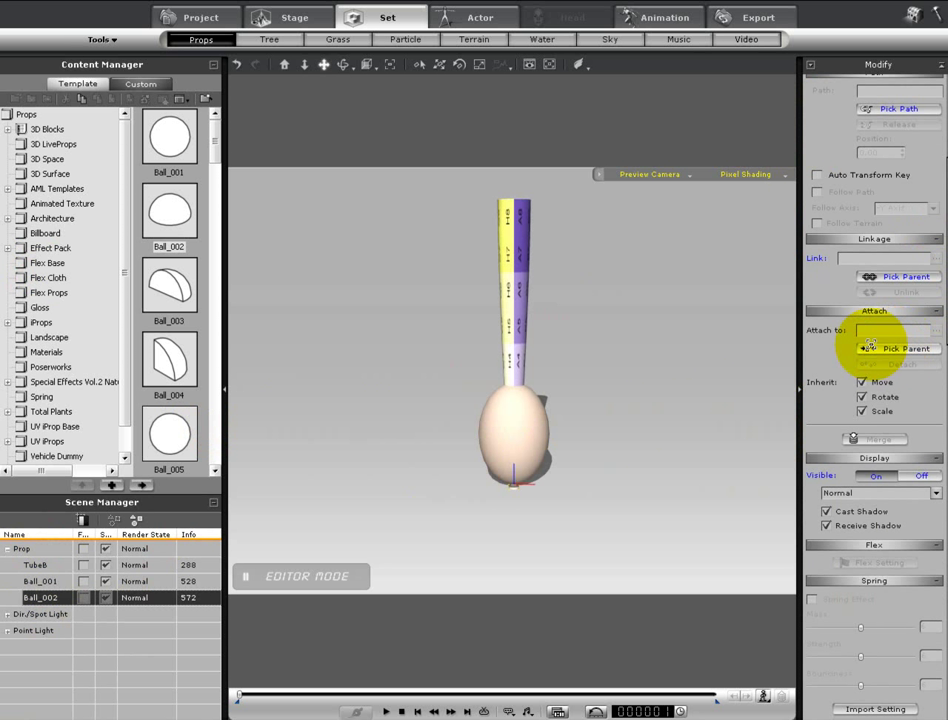
left_click(512, 418)
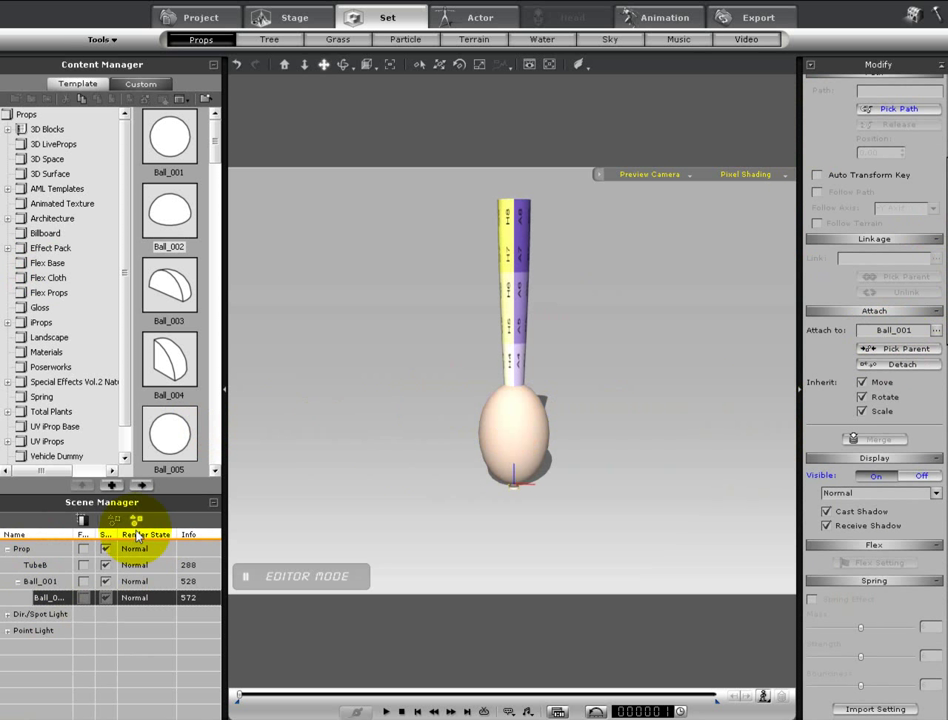
Step: Attach Ball_001 to the tube at its Dummy(12,2) sub-node and align it to that node
left_click(37, 581)
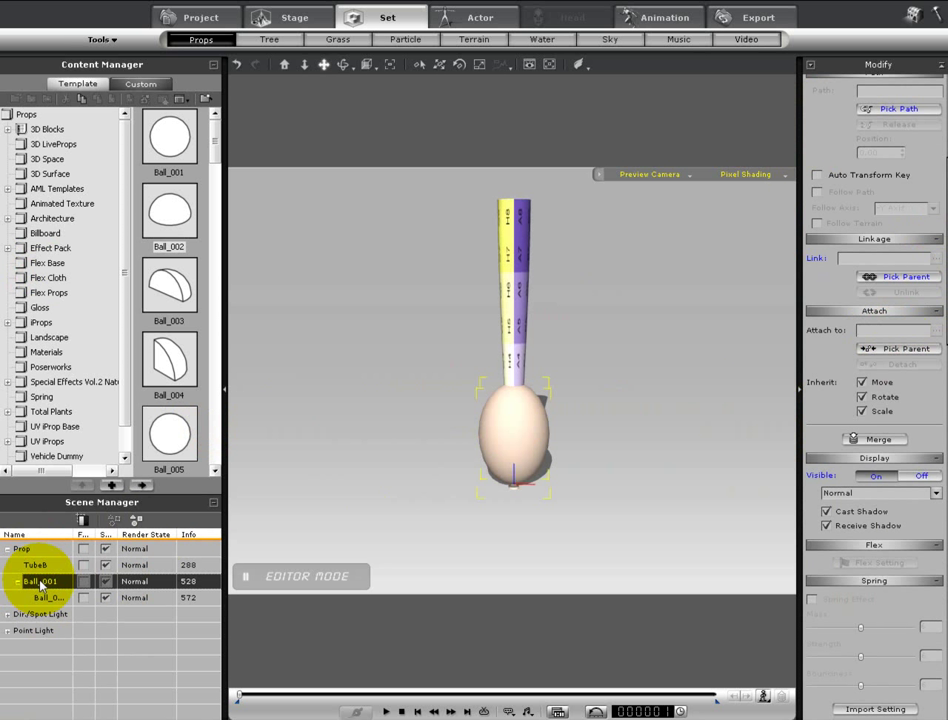
left_click(876, 348)
left_click(515, 218)
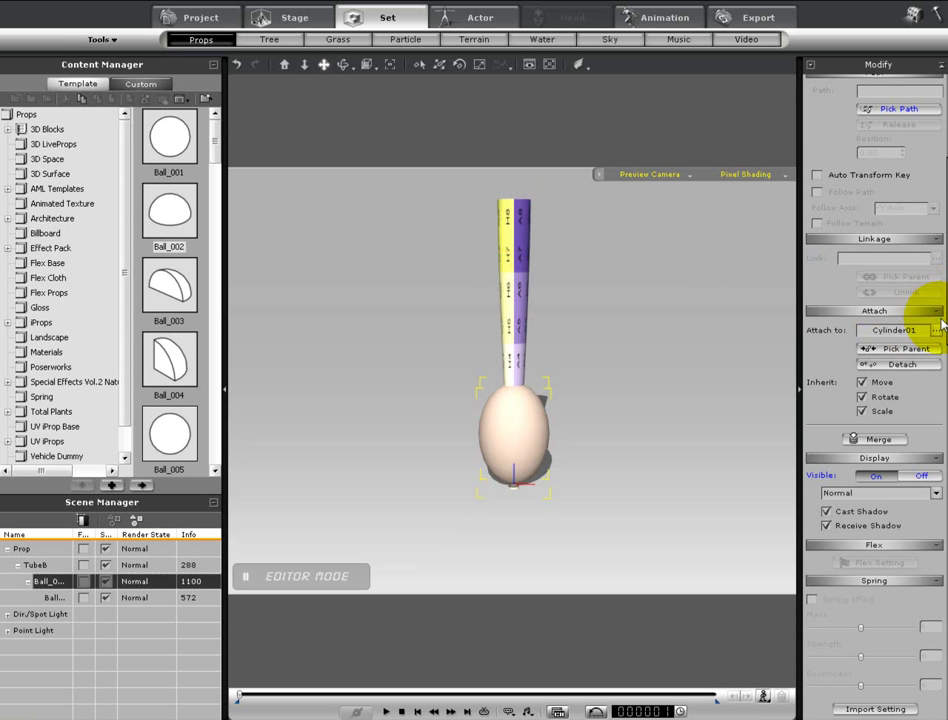
left_click(937, 329)
left_click(343, 250)
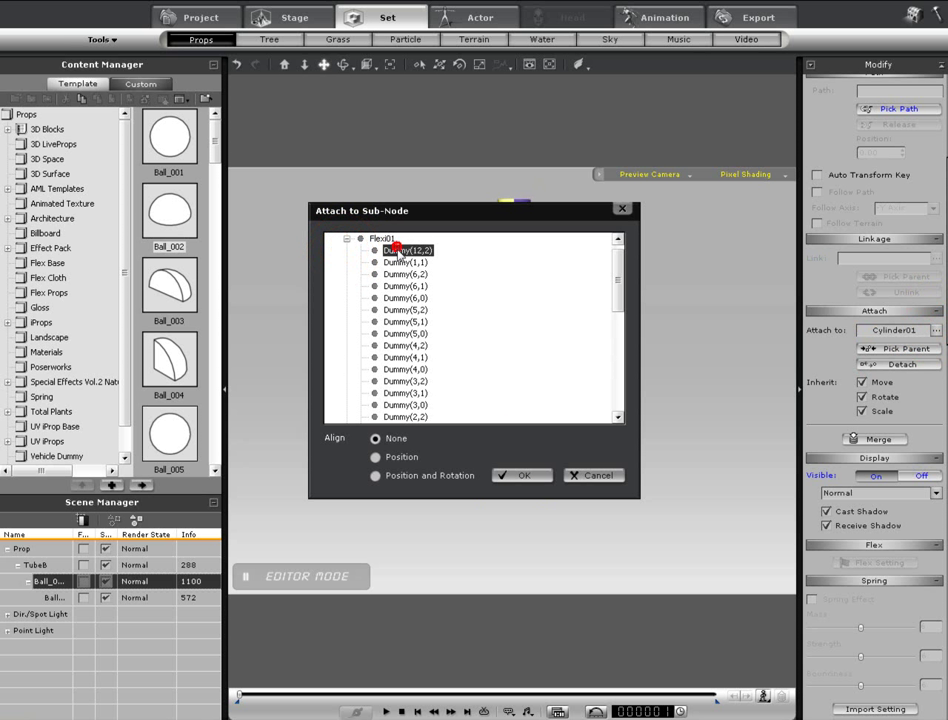
left_click(528, 477)
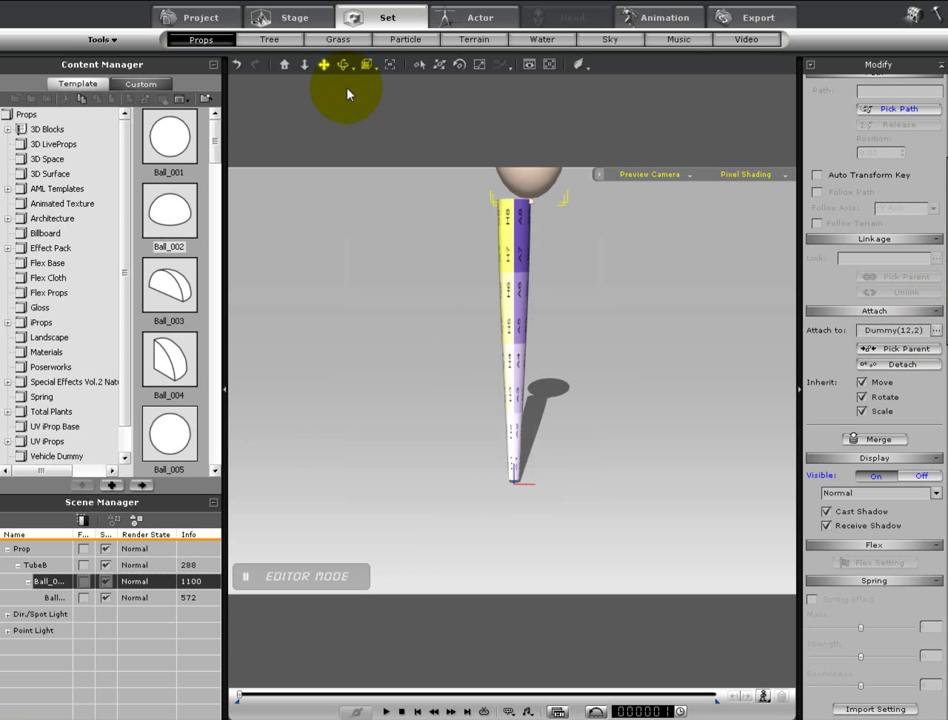
Step: Select TubeB and open the diffuse texture of its 01 - Default material in the external image editor
left_click_drag(521, 279, 516, 329)
right_click_drag(516, 329, 91, 294)
right_click_drag(435, 347, 478, 349)
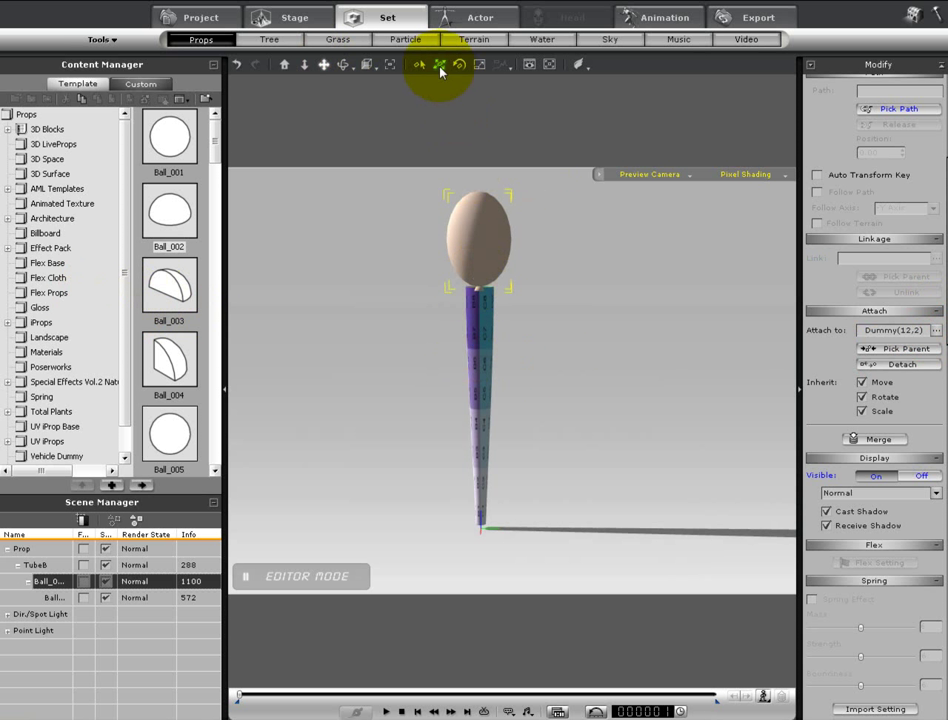
mouse_move(485, 349)
left_mouse_down()
mouse_move(482, 281)
mouse_move(477, 527)
left_mouse_up()
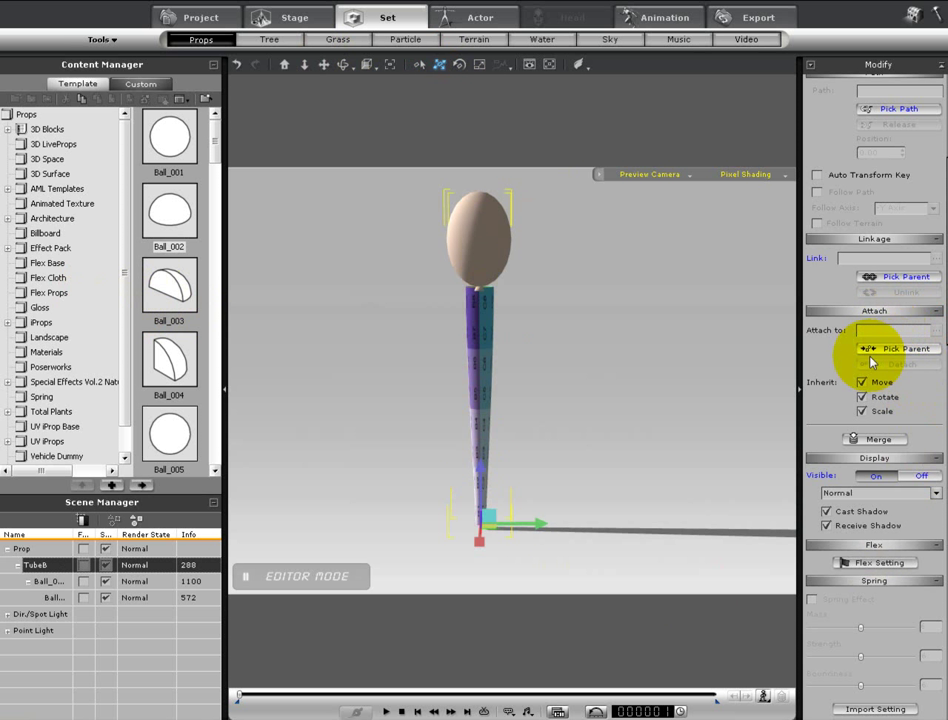
left_click(809, 65)
left_click(768, 182)
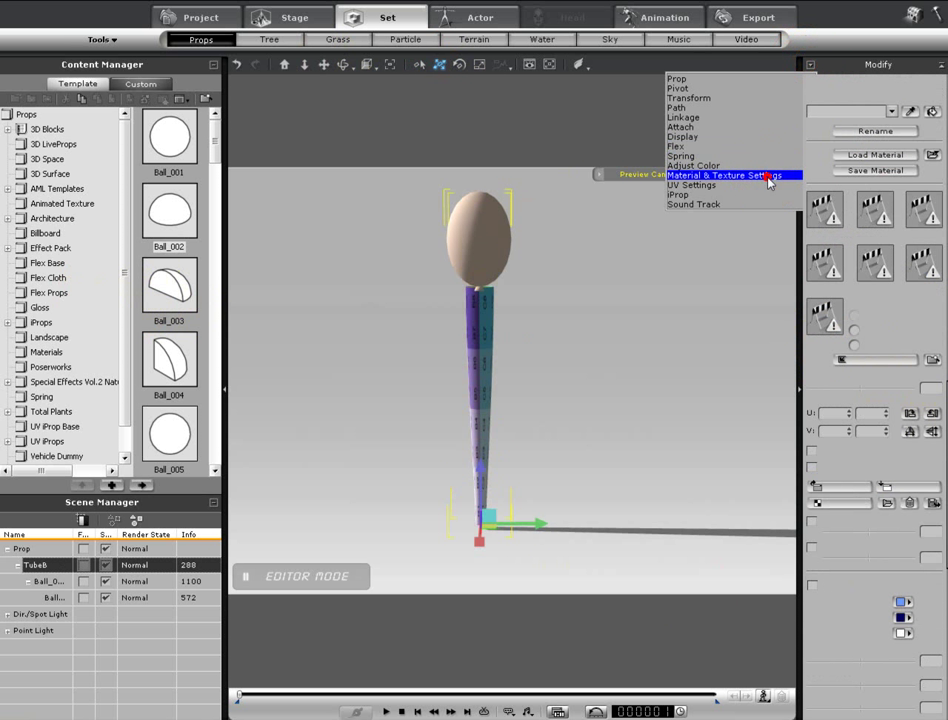
left_click(893, 112)
left_click(830, 144)
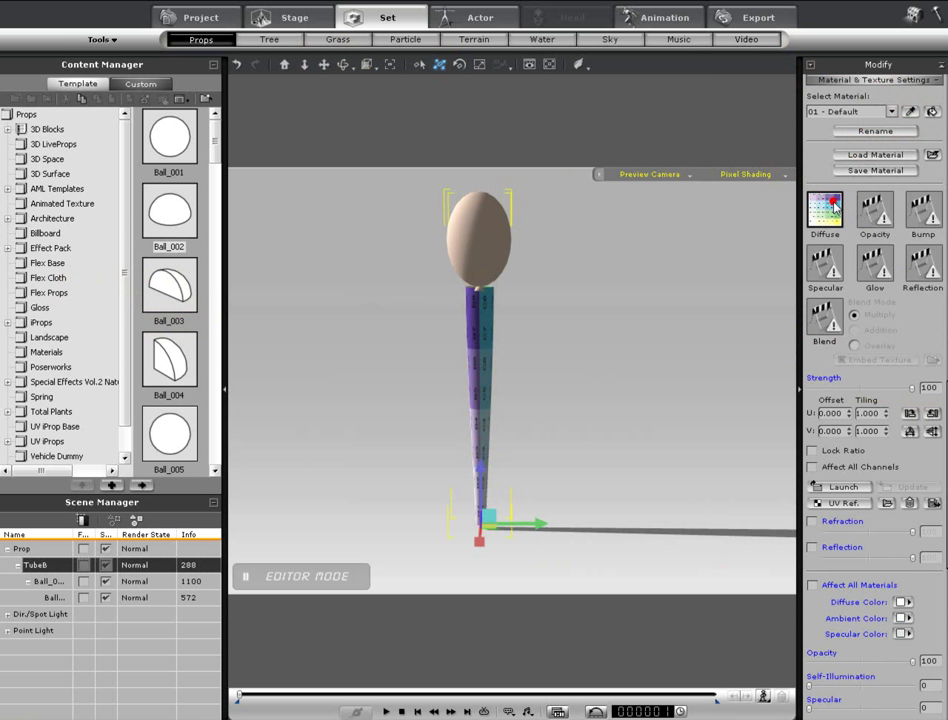
left_click(866, 494)
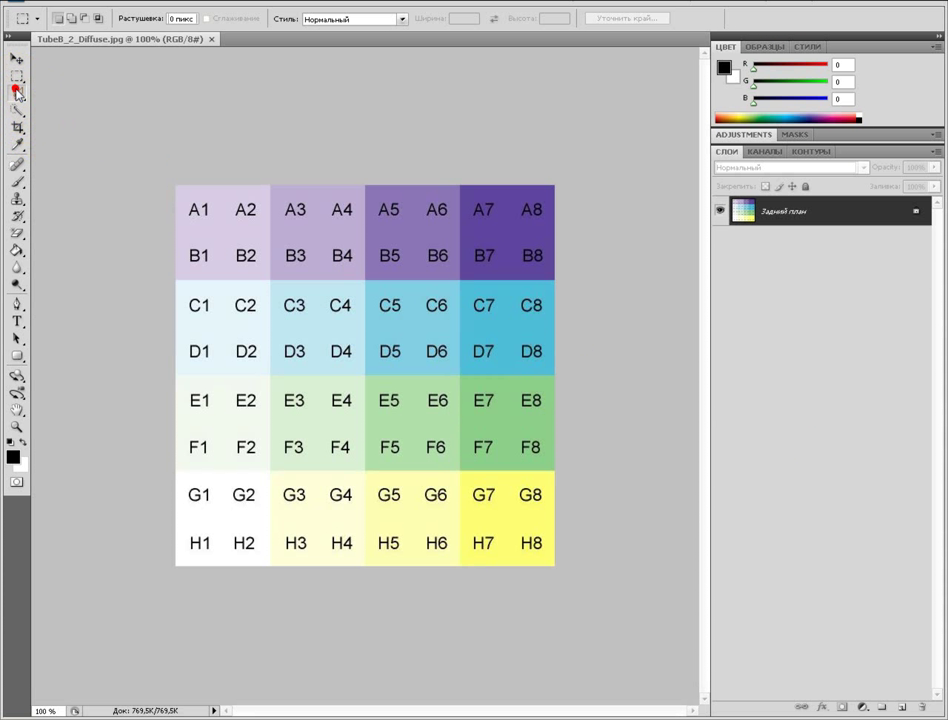
Step: Select a band tapering along the boundary between rows B and C with the Polygonal Lasso and paint it black
left_click(16, 91)
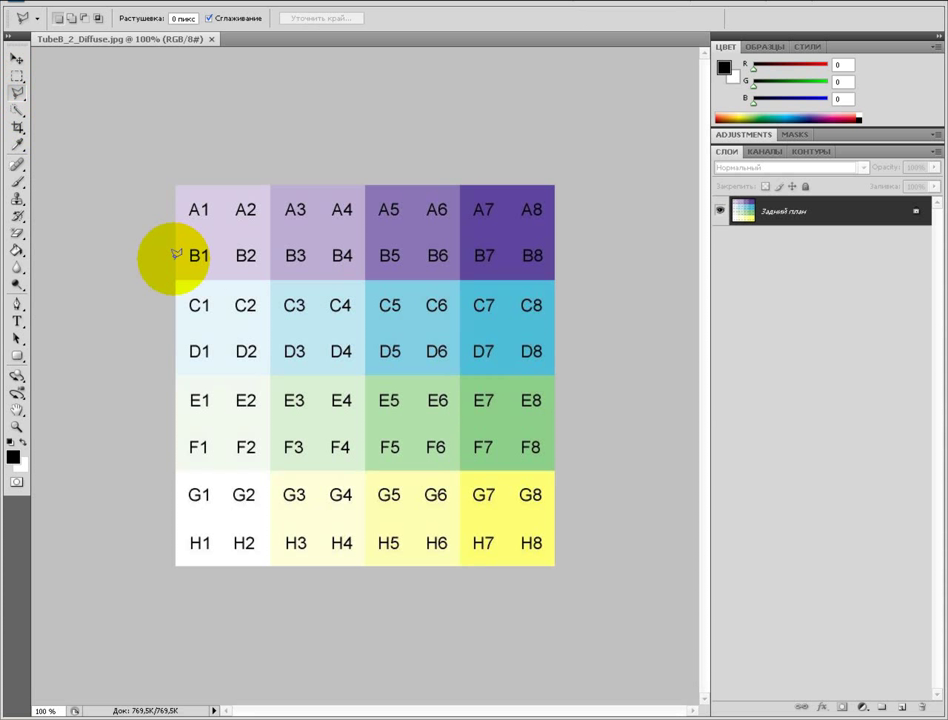
left_click(176, 256)
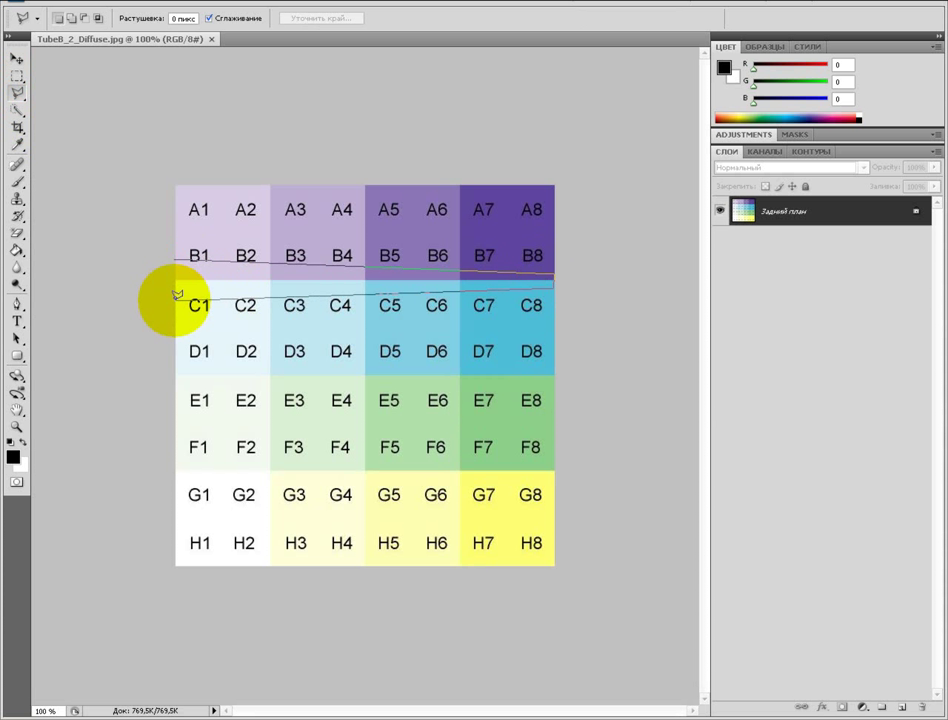
left_click(177, 256)
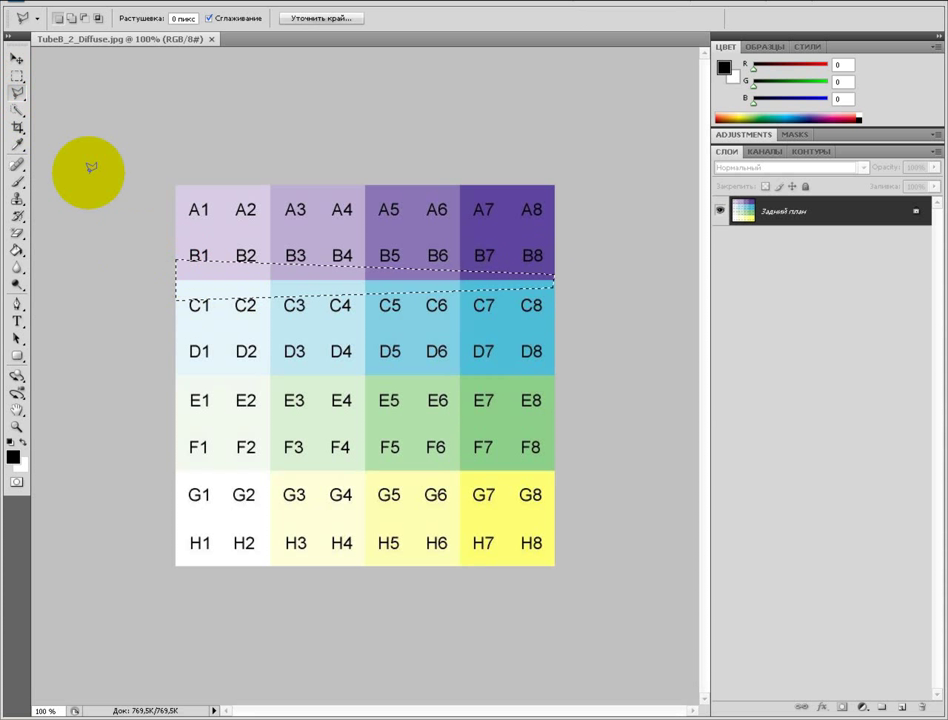
left_click(17, 185)
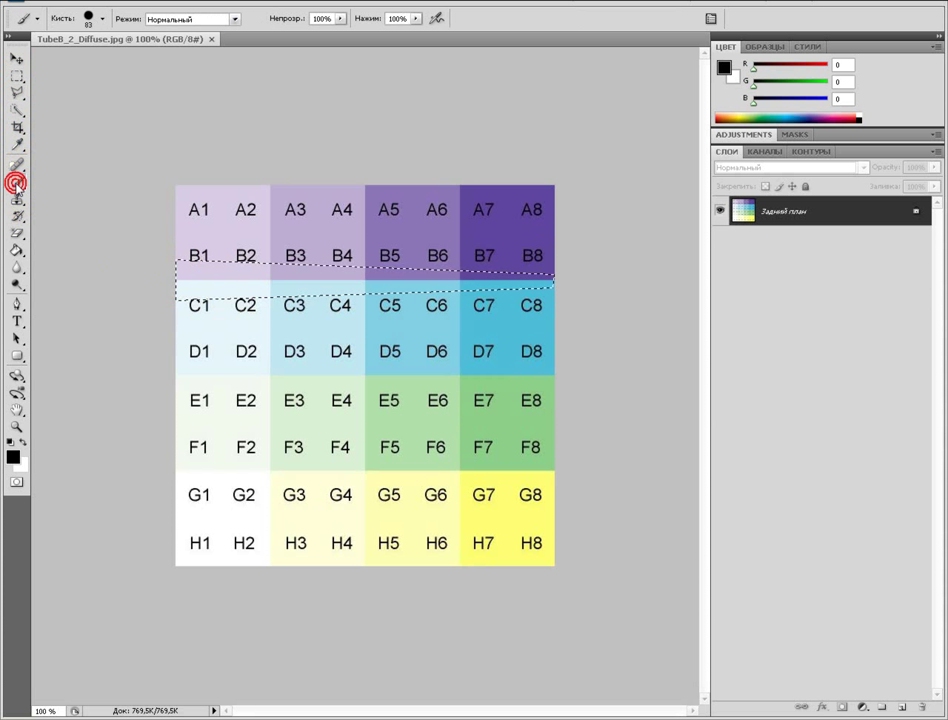
left_click_drag(385, 276, 667, 277)
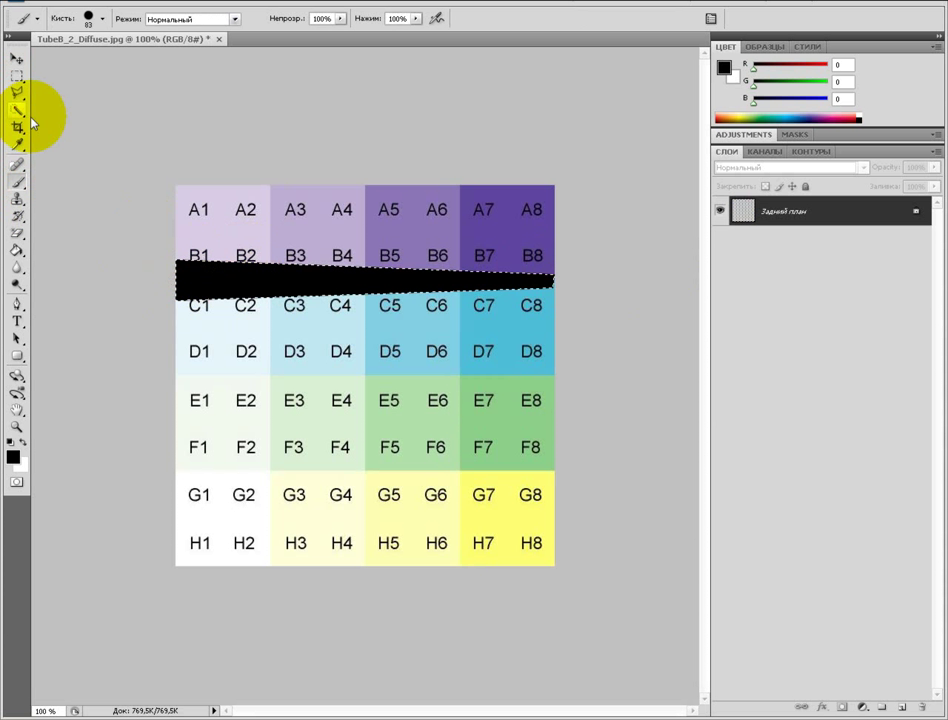
Step: Invert the selection, erase everything around the black band to transparency, and deselect
left_click(17, 72)
right_click(272, 280)
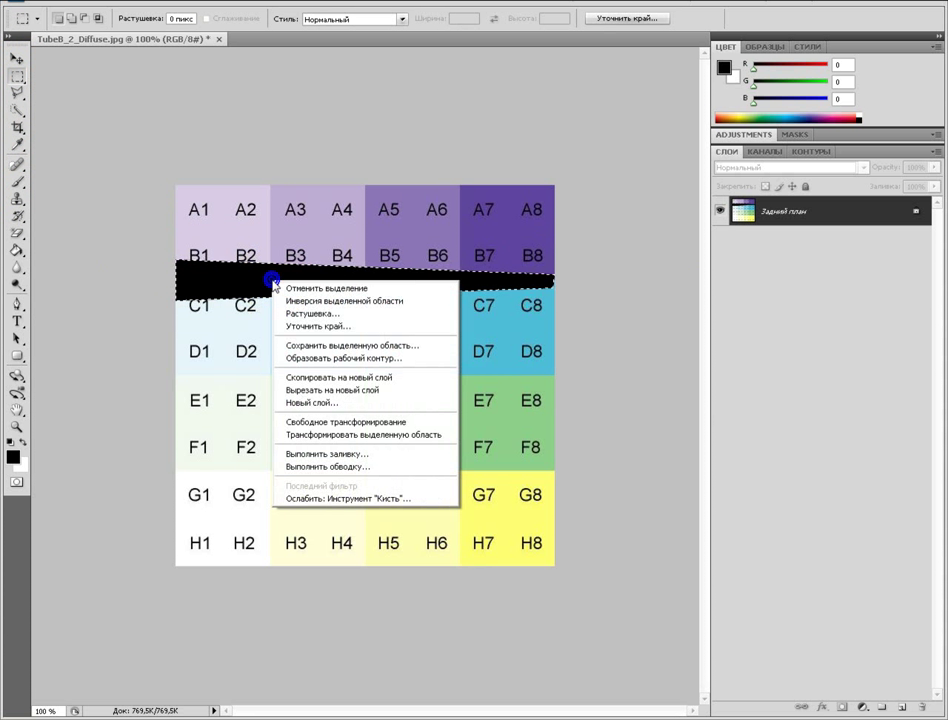
left_click(348, 301)
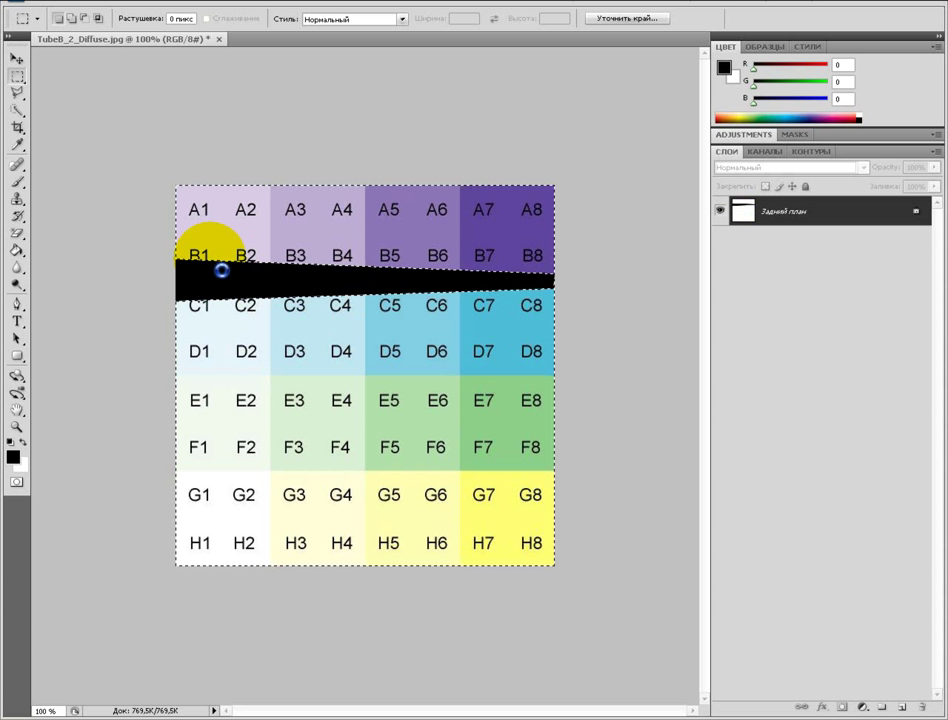
key("Delete")
left_click(18, 234)
left_click(262, 226)
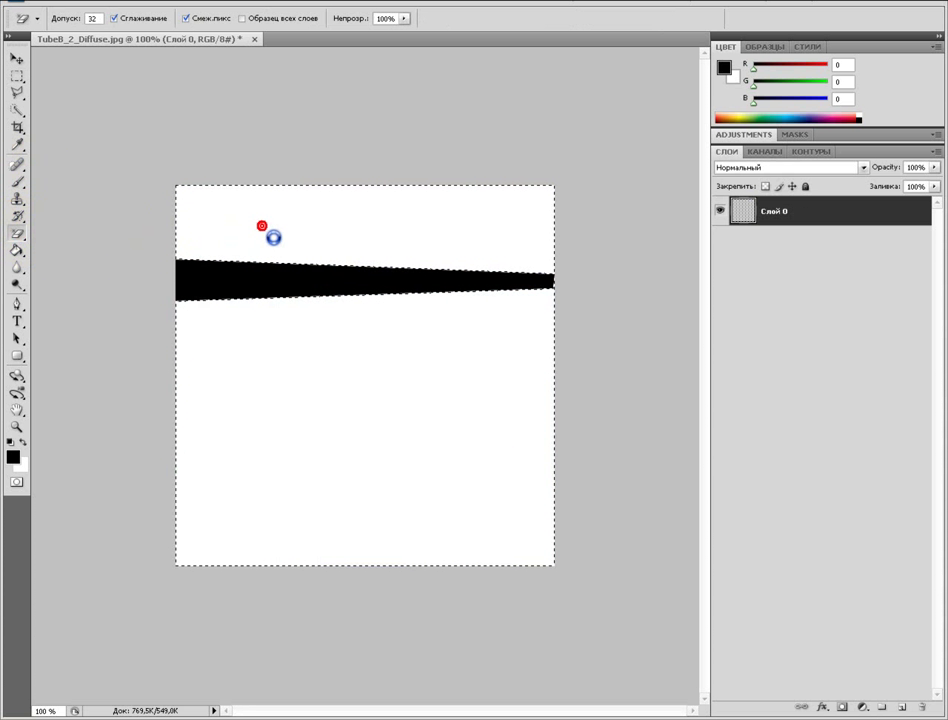
left_click(366, 385)
left_click(17, 72)
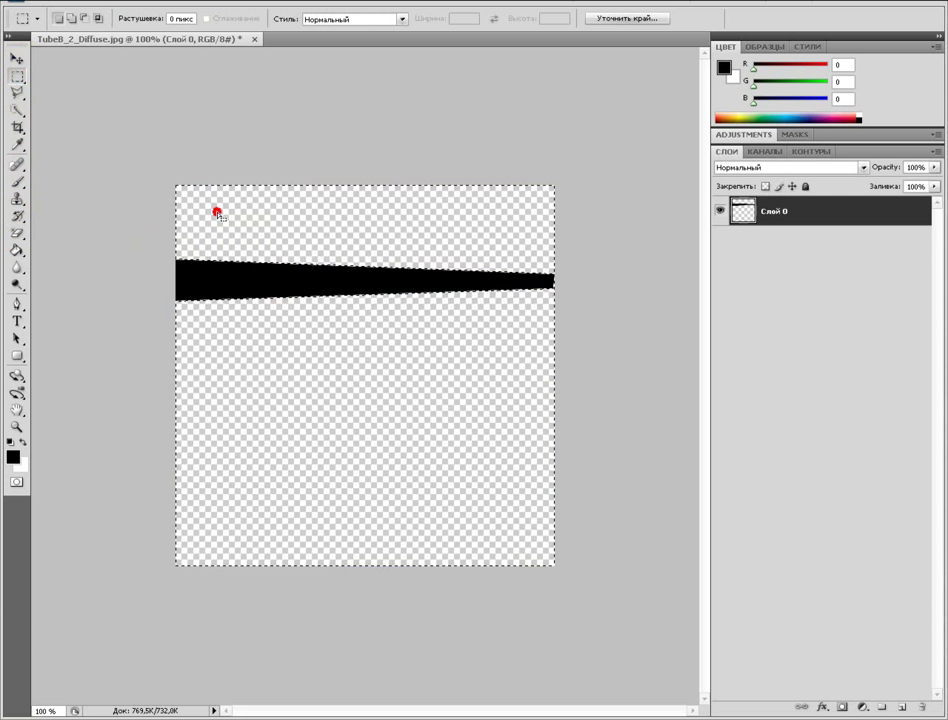
Step: Save the texture to the desktop in PNG format as TubeB_2_Diffuse.png without interlacing
left_click(40, 8)
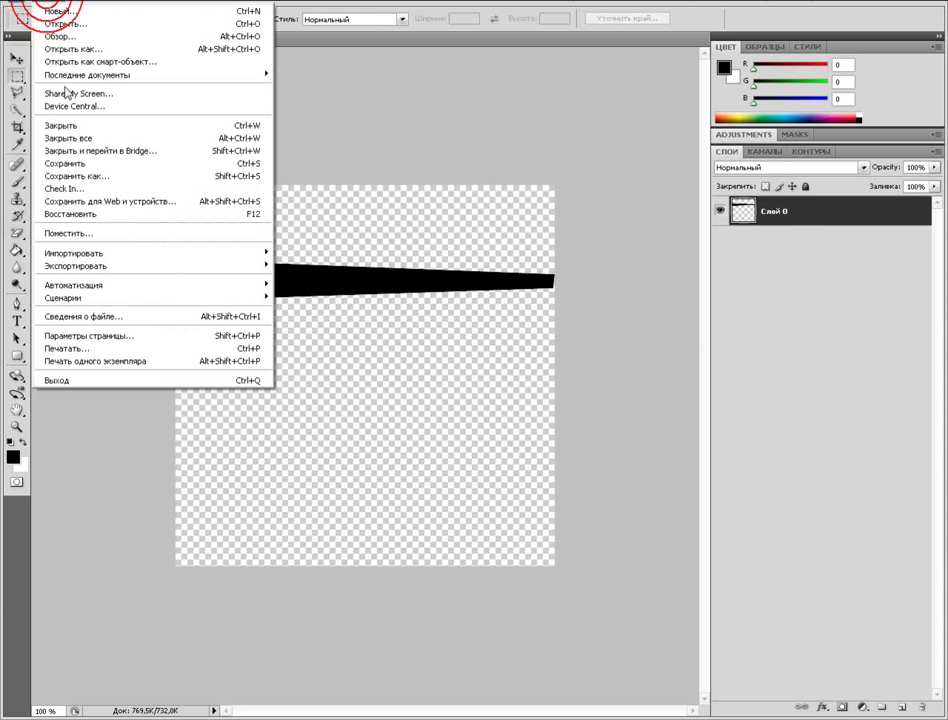
left_click(90, 176)
left_click(320, 197)
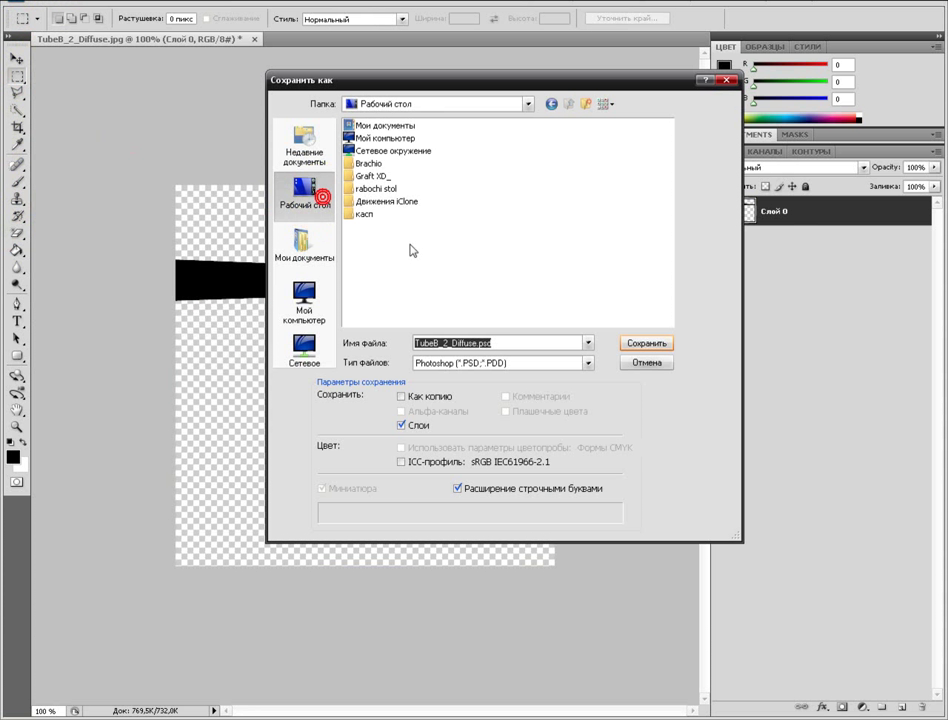
left_click(588, 363)
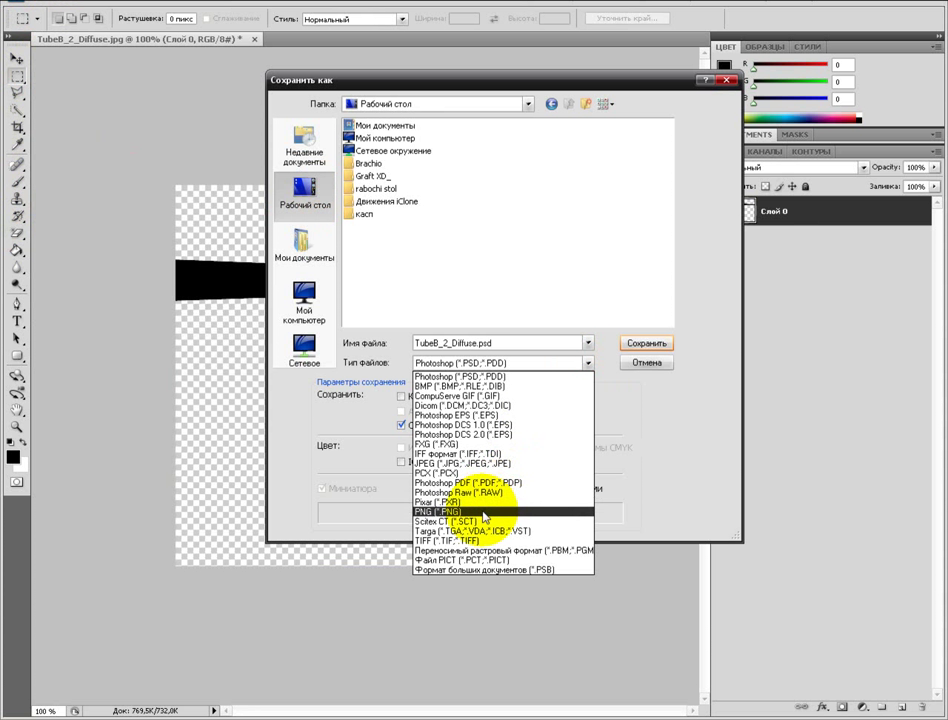
left_click(484, 512)
left_click(656, 342)
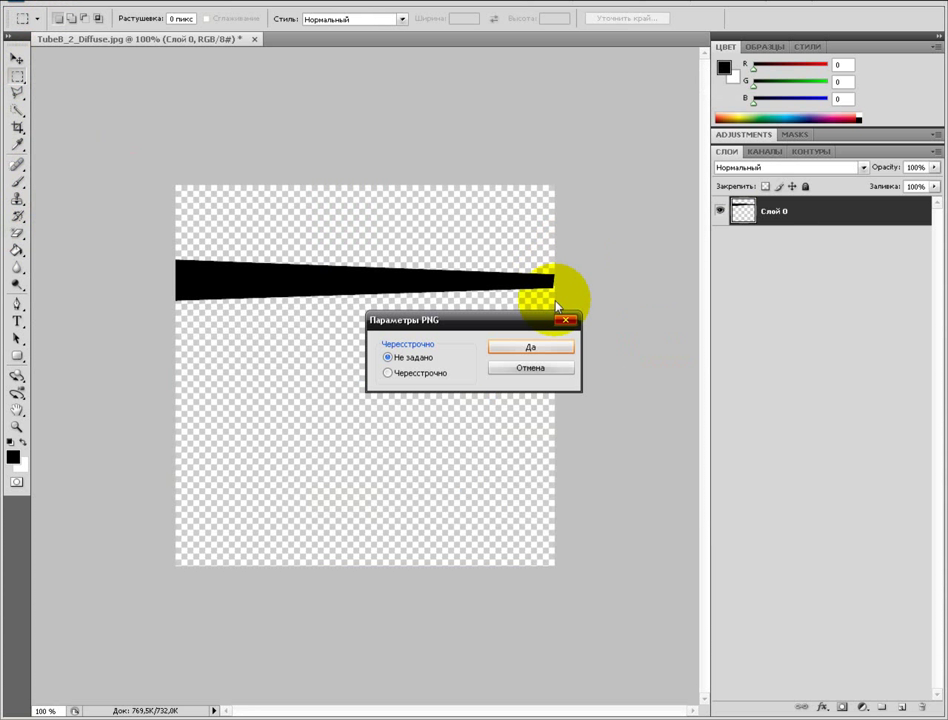
left_click(540, 347)
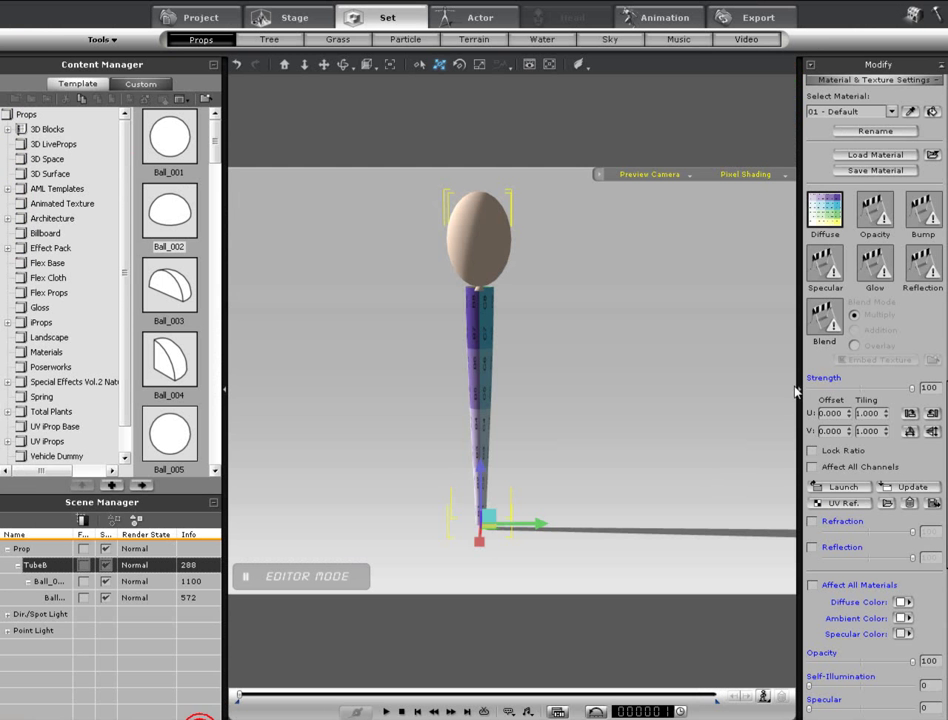
Step: Back in iClone, load TubeB_2_Diffuse.png from the desktop as the tube's diffuse texture
double_click(839, 210)
left_click(392, 292)
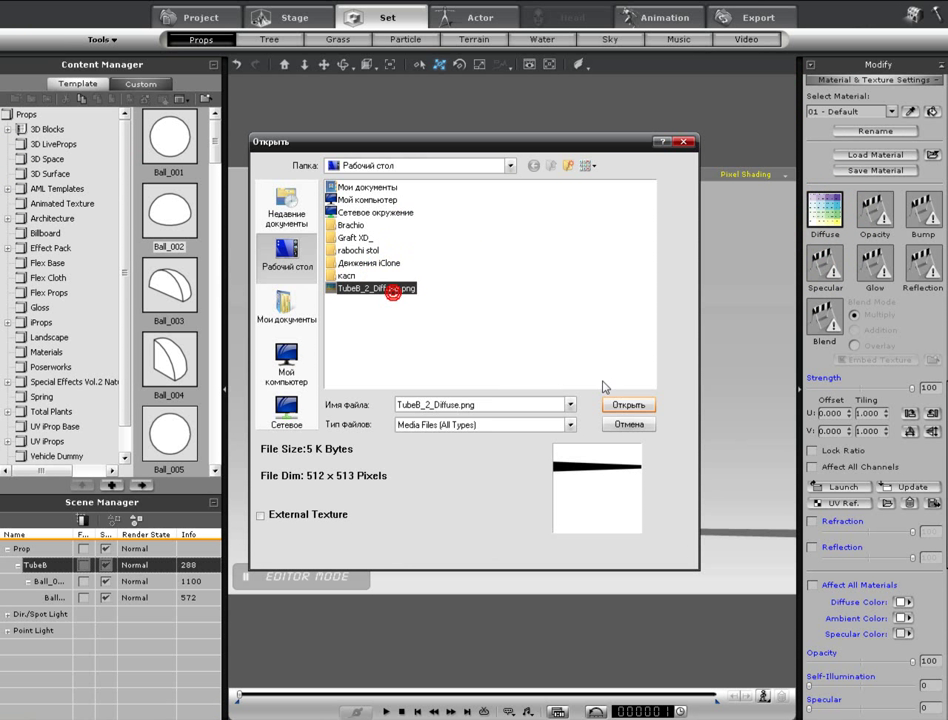
left_click(628, 409)
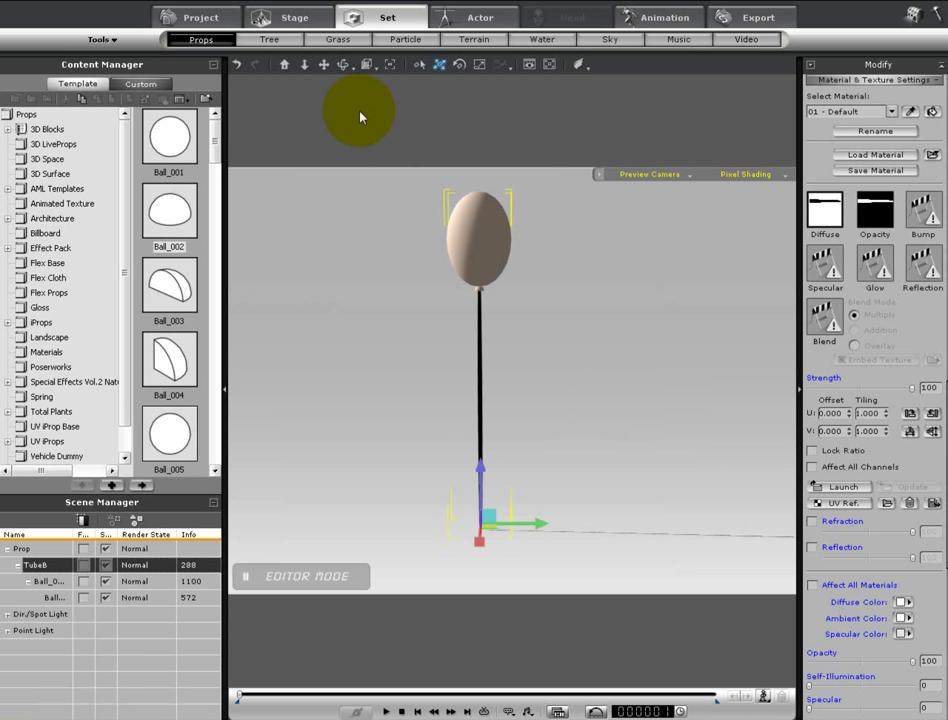
mouse_move(436, 354)
right_mouse_down()
mouse_move(571, 365)
mouse_move(821, 359)
mouse_move(434, 362)
right_mouse_up()
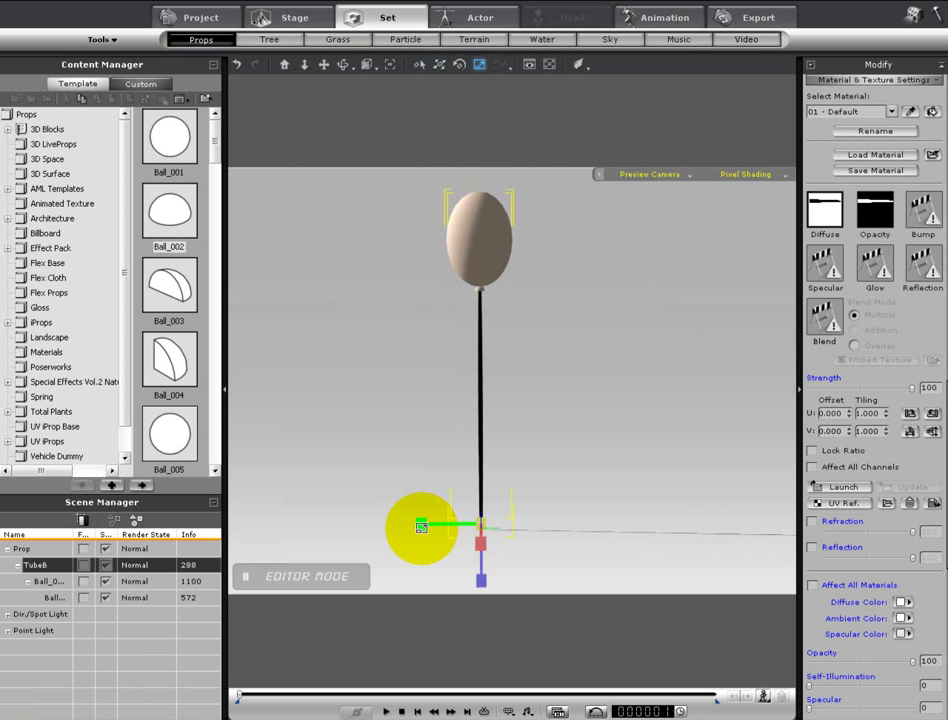
Step: Turn off scale inheritance in the attachment settings of Ball_001
left_click(42, 583)
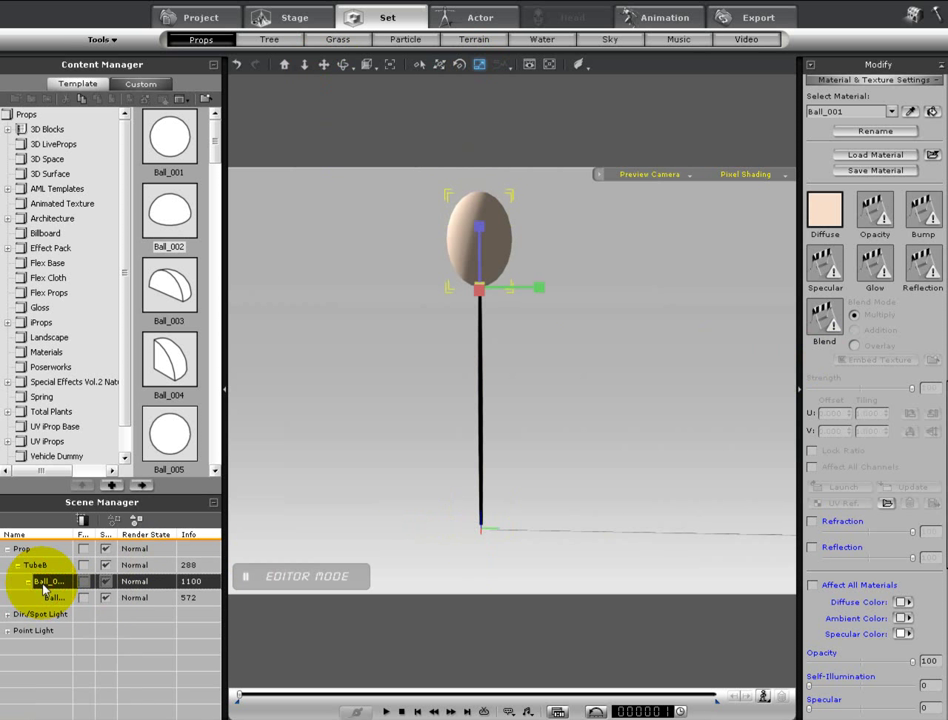
scroll(899, 340, "down", 5)
scroll(846, 307, "up", 8)
left_click(812, 65)
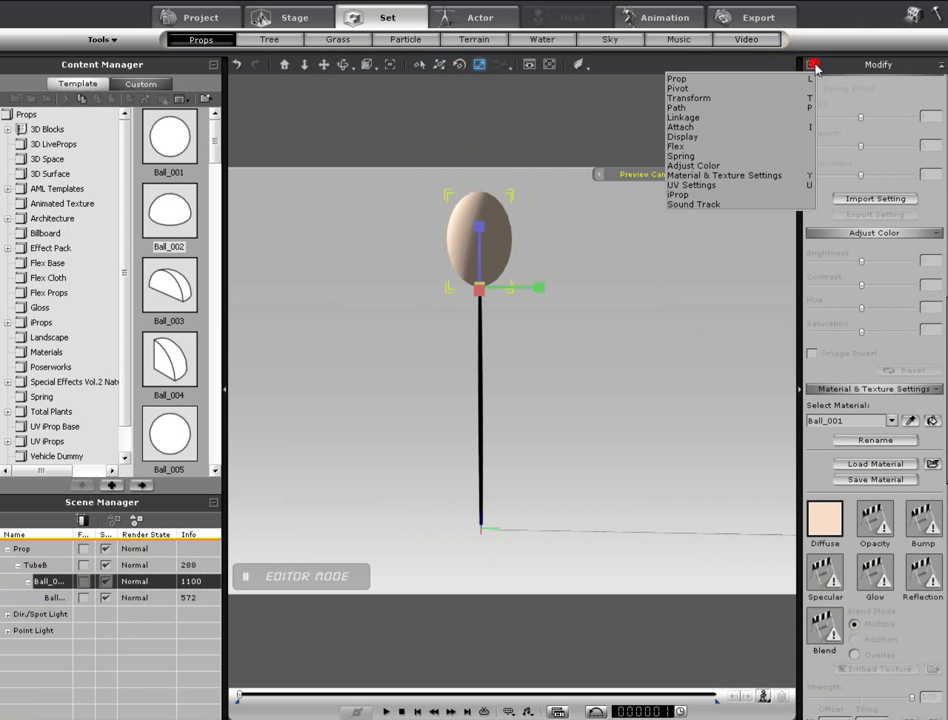
left_click(801, 80)
scroll(817, 391, "down", 8)
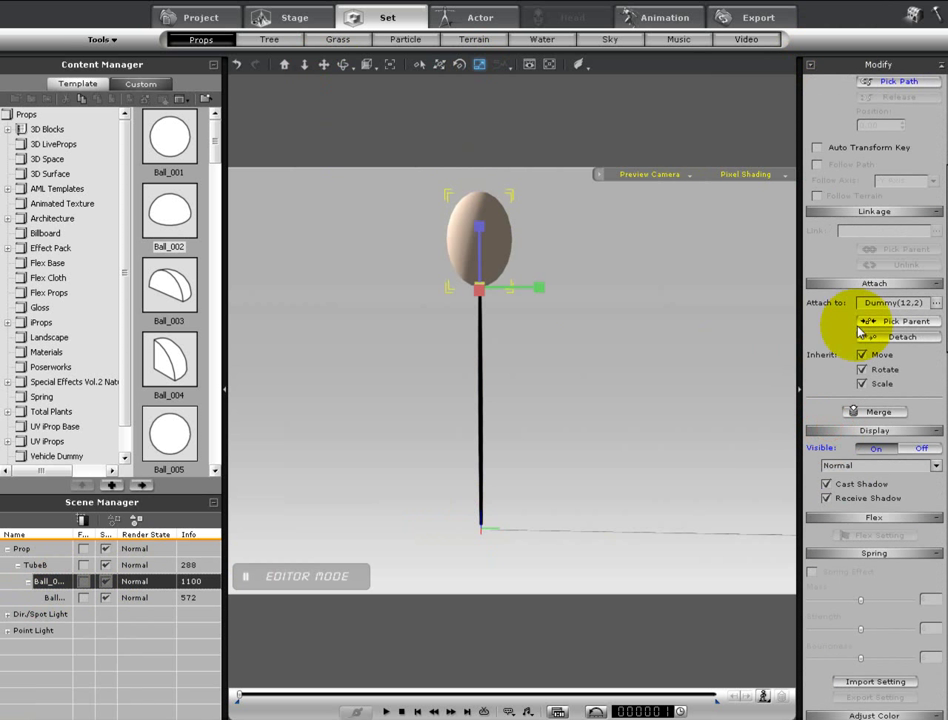
left_click(863, 385)
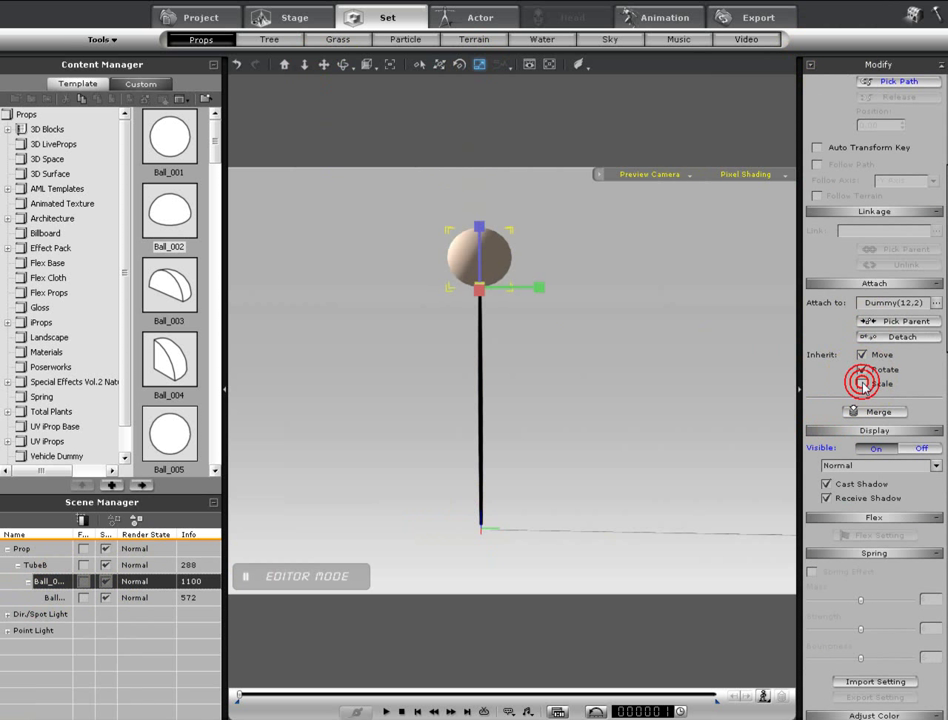
Step: Scale TubeB thinner into a fine string and stretch Ball_001 vertically into an egg shape
left_click(42, 566)
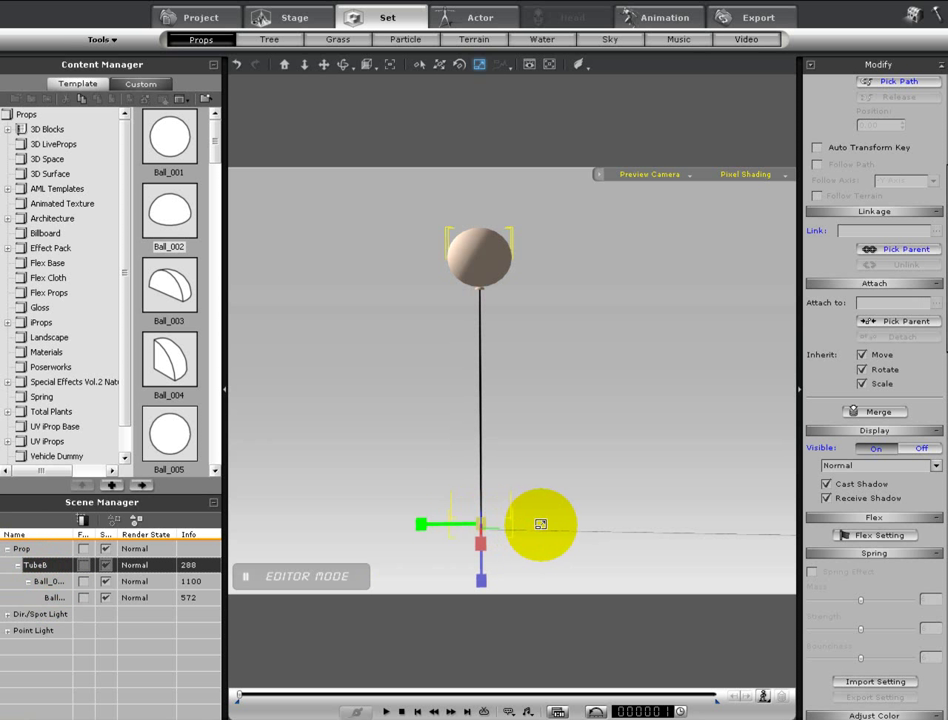
left_click(45, 580)
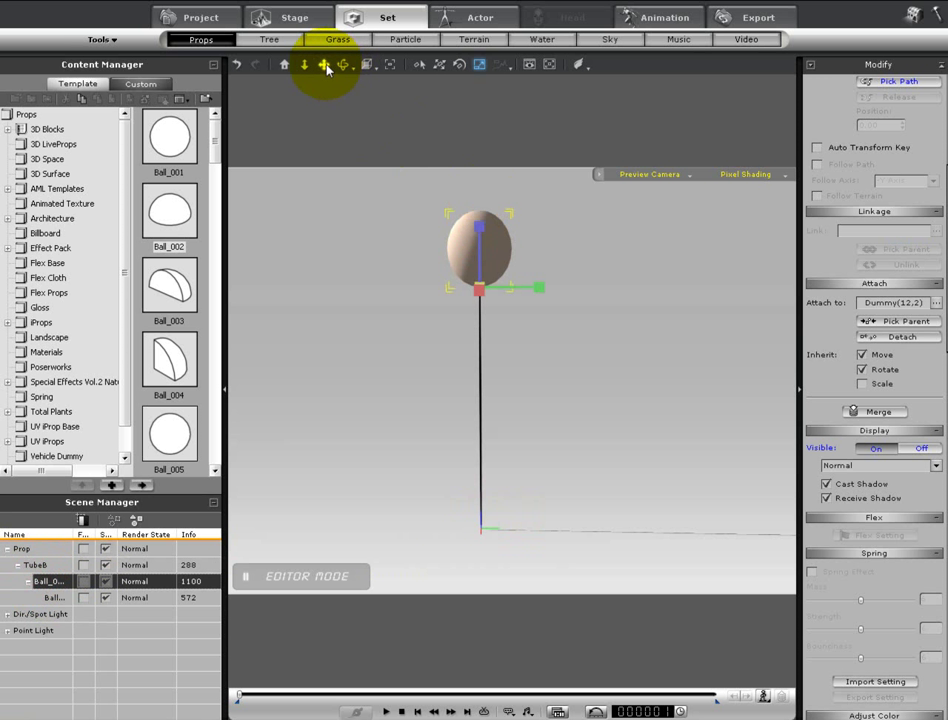
mouse_move(453, 275)
right_mouse_down()
mouse_move(449, 229)
mouse_move(366, 292)
mouse_move(413, 328)
right_mouse_up()
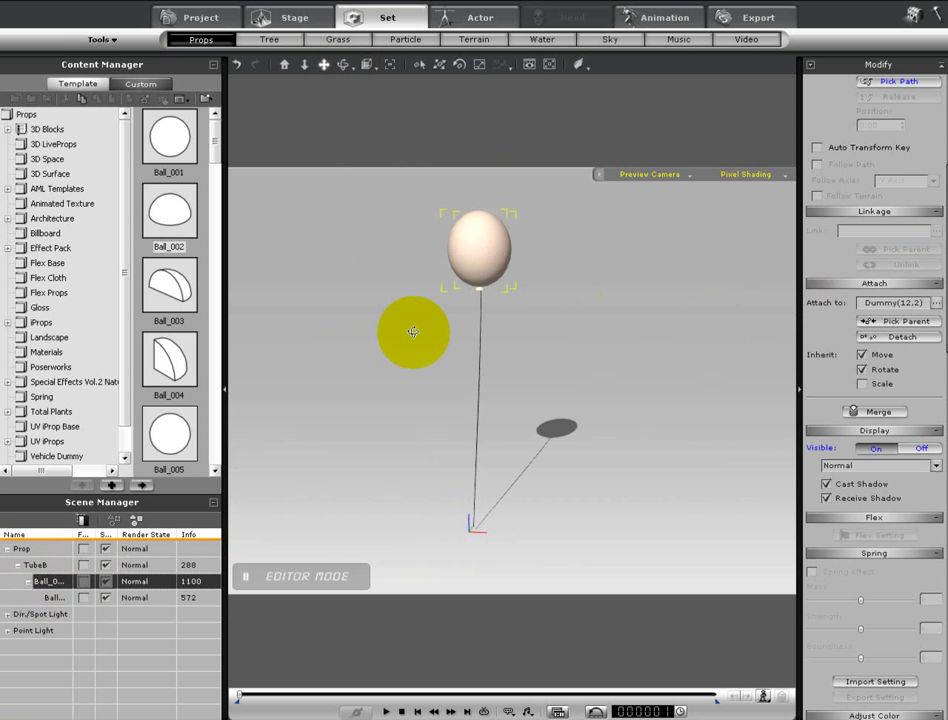
Step: Play the animation and view the balloon from several angles to check how its string flexes
left_click(385, 711)
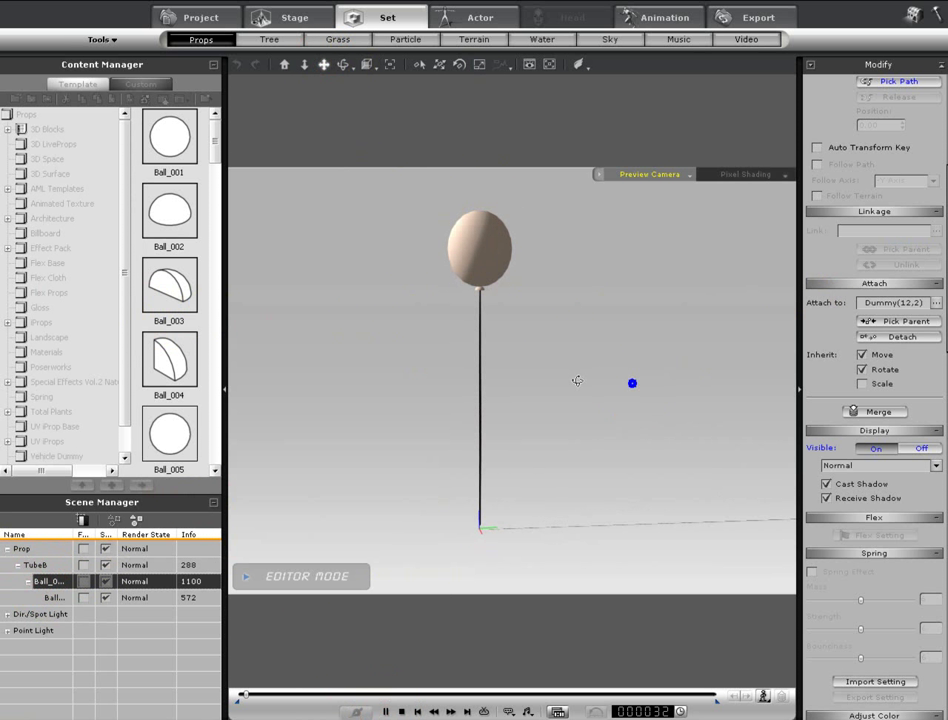
mouse_move(381, 374)
right_mouse_down()
mouse_move(561, 381)
mouse_move(501, 165)
right_mouse_up()
left_click_drag(491, 254, 491, 324)
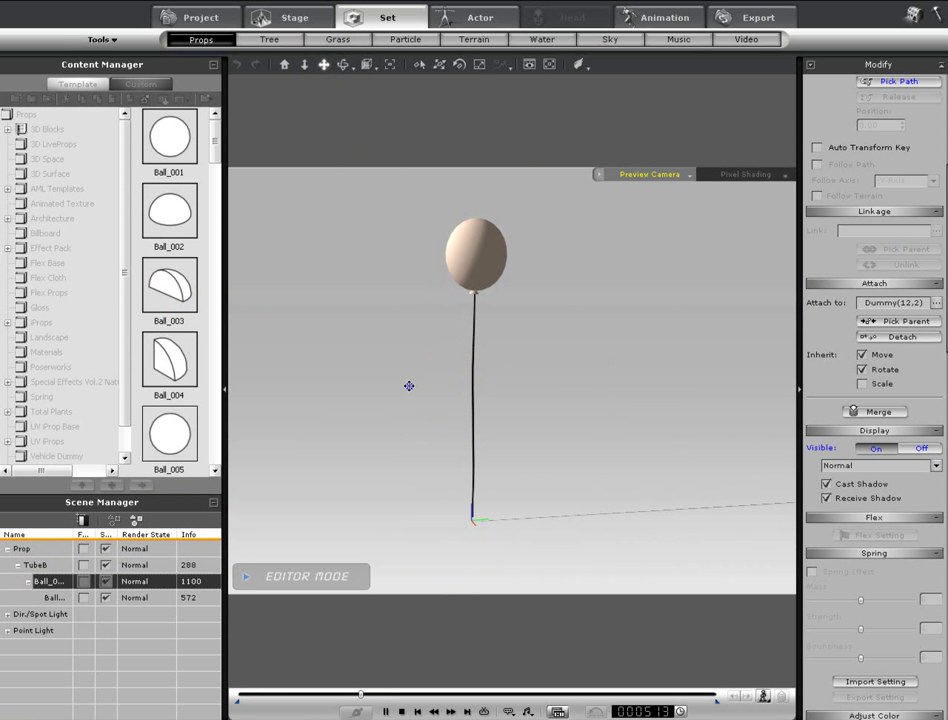
right_click_drag(506, 398, 394, 382)
left_click(367, 378)
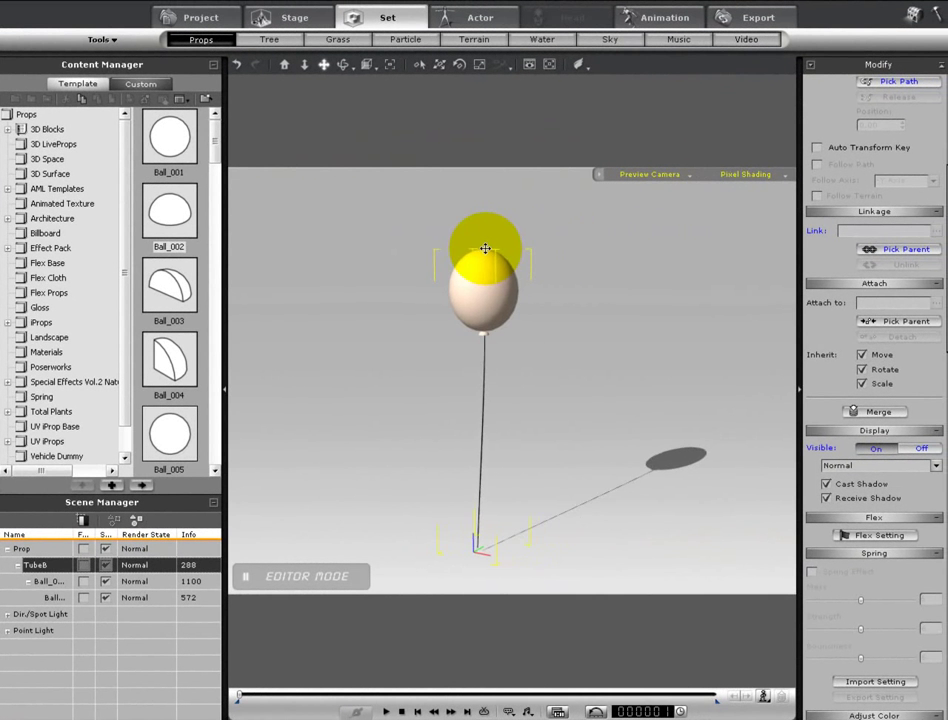
Step: Set the balloon ball's material to a green diffuse color and a black ambient color
left_click_drag(485, 248, 486, 390)
left_click(810, 65)
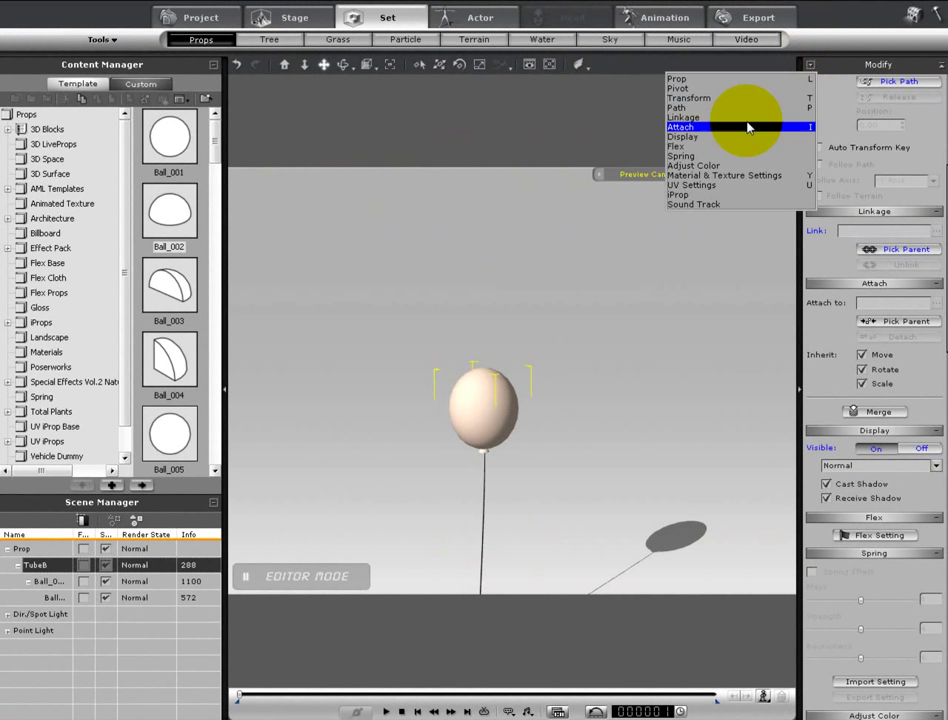
left_click(742, 175)
scroll(889, 332, "down", 5)
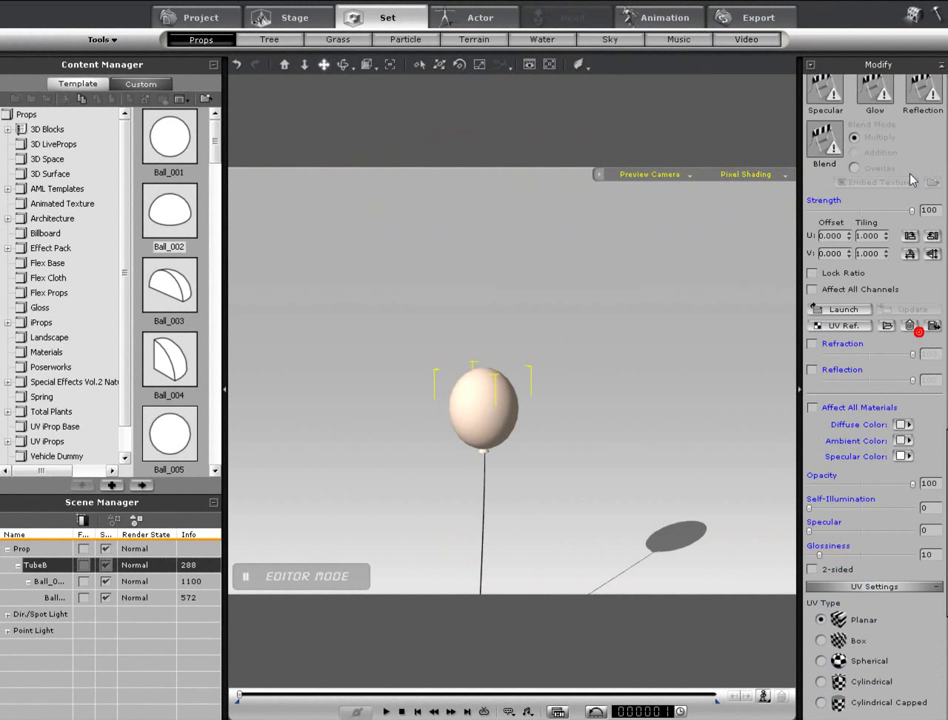
left_click(907, 382)
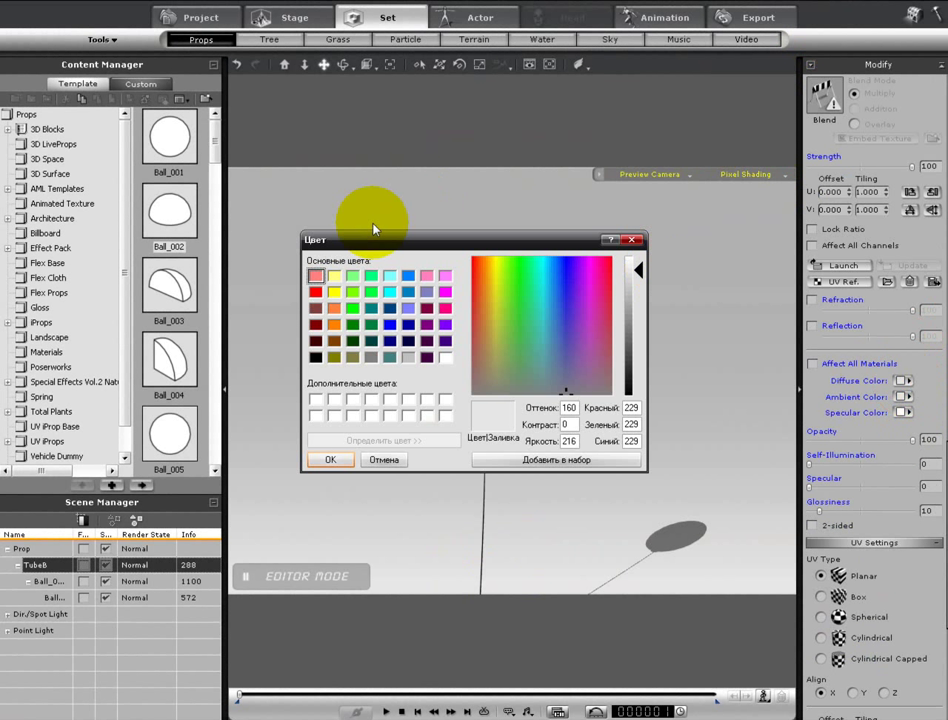
left_click(370, 292)
left_click(335, 459)
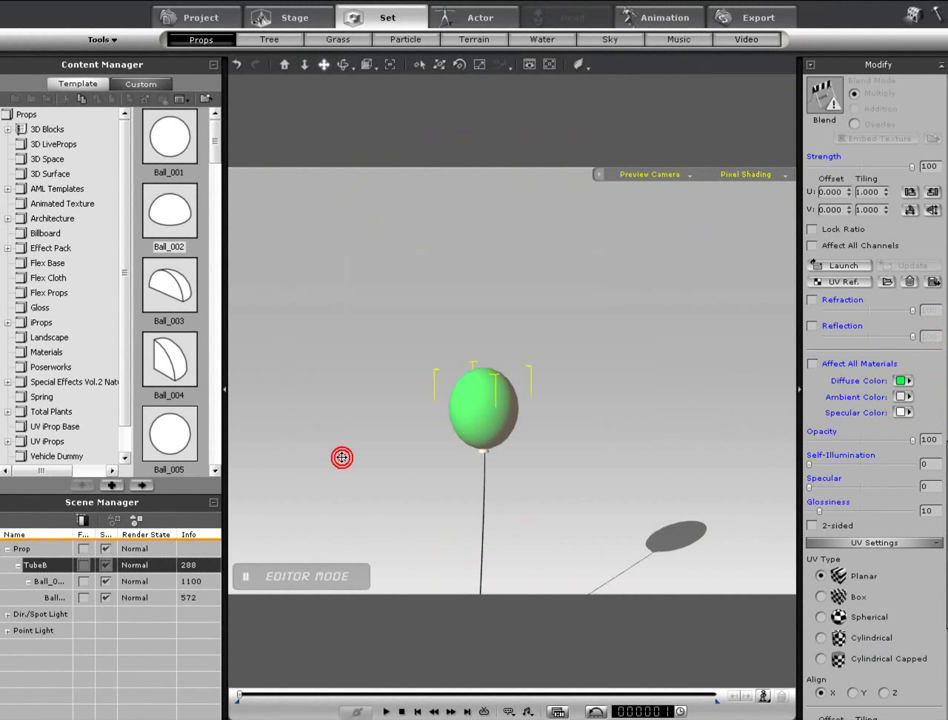
left_click(905, 397)
left_click(316, 354)
left_click(329, 457)
Step: Set the balloon material's opacity to 50 and enable its reflection at 35
left_click_drag(476, 407, 457, 331)
right_click_drag(457, 331, 736, 359)
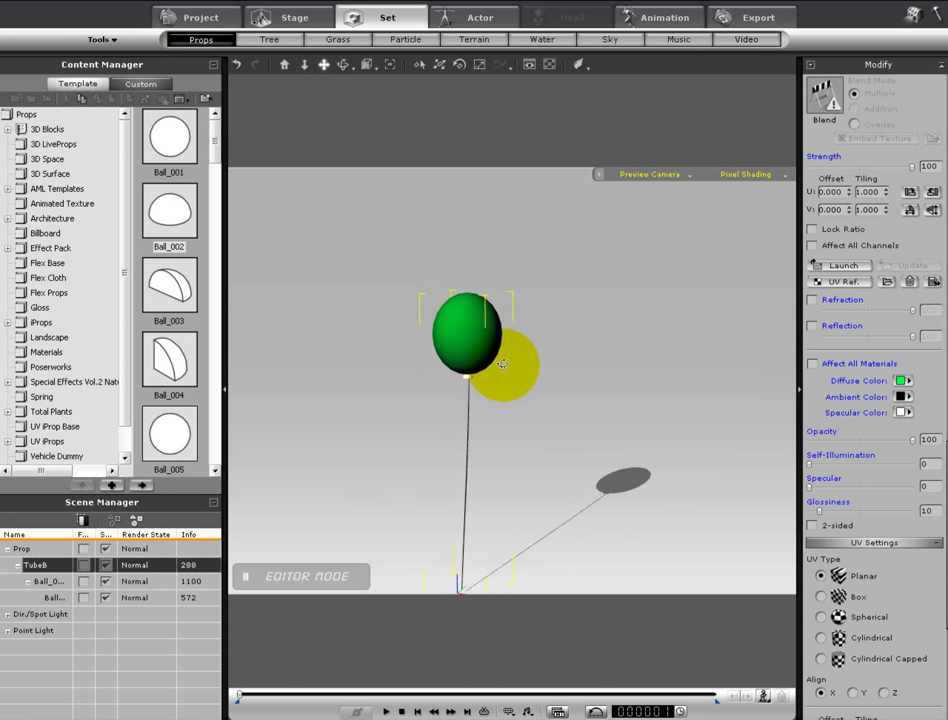
type("50")
key("Return")
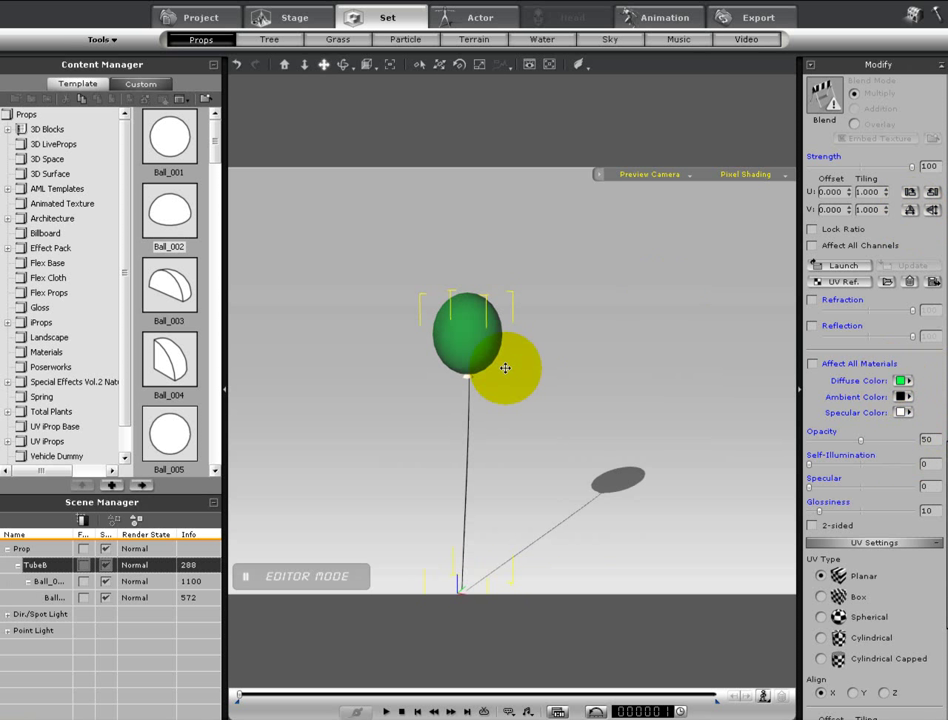
scroll(895, 128, "up", 3)
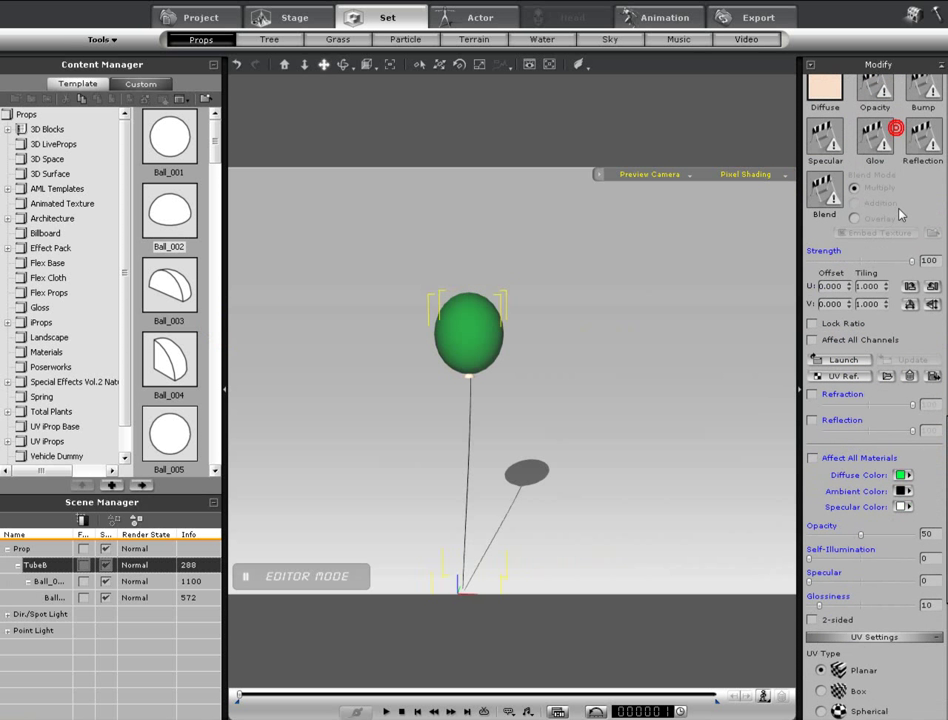
scroll(895, 152, "down", 2)
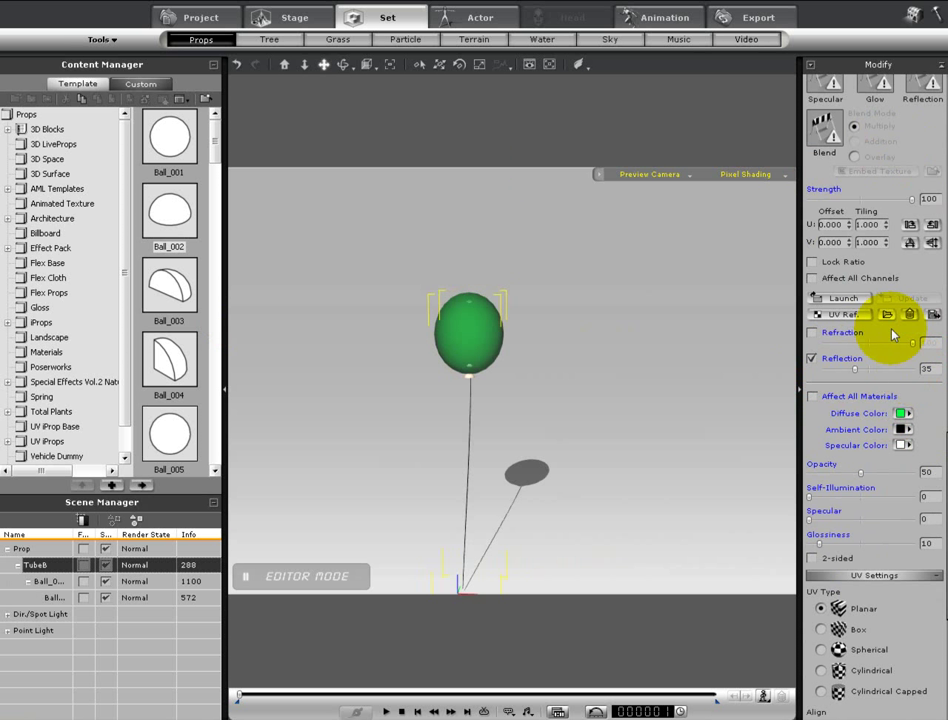
Step: Copy the green Ball_001 material onto the small knot ball beneath the balloon
right_click_drag(540, 309, 801, 370)
left_click_drag(800, 375, 534, 366)
right_click_drag(534, 366, 552, 187)
mouse_move(553, 187)
left_mouse_down()
mouse_move(557, 144)
mouse_move(557, 190)
mouse_move(559, 157)
left_mouse_up()
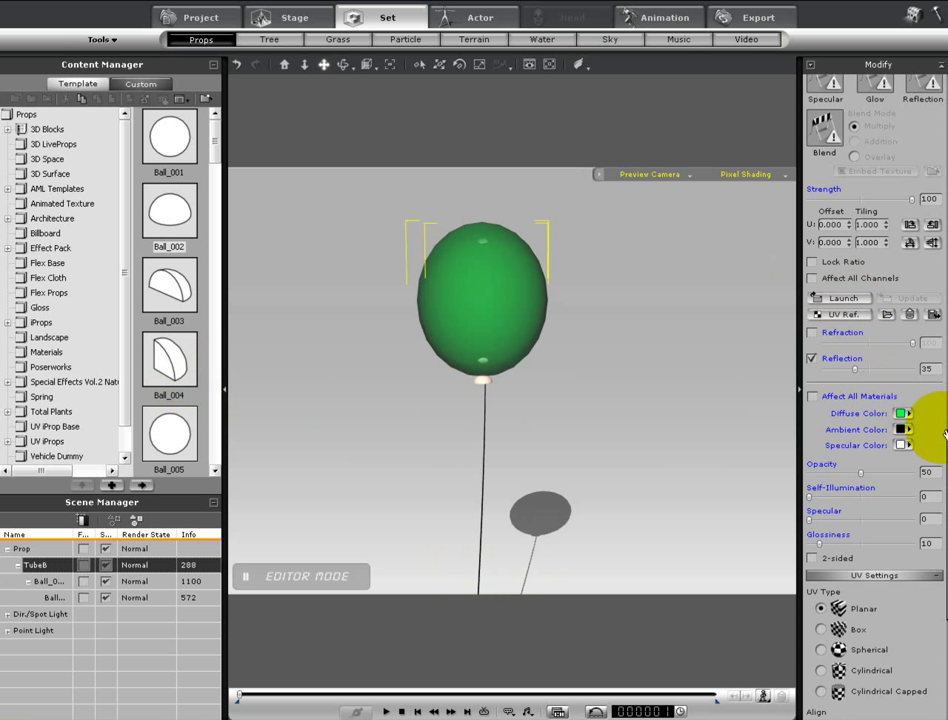
scroll(925, 420, "down", 3)
right_click_drag(512, 334, 414, 402)
left_click_drag(414, 401, 413, 296)
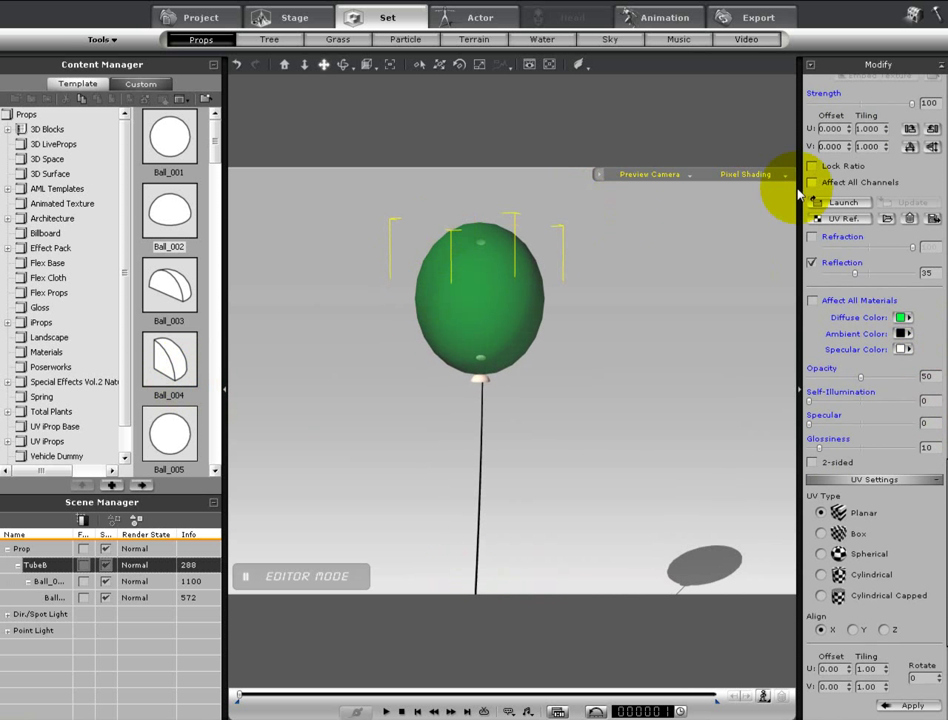
scroll(893, 535, "up", 10)
scroll(889, 434, "down", 1)
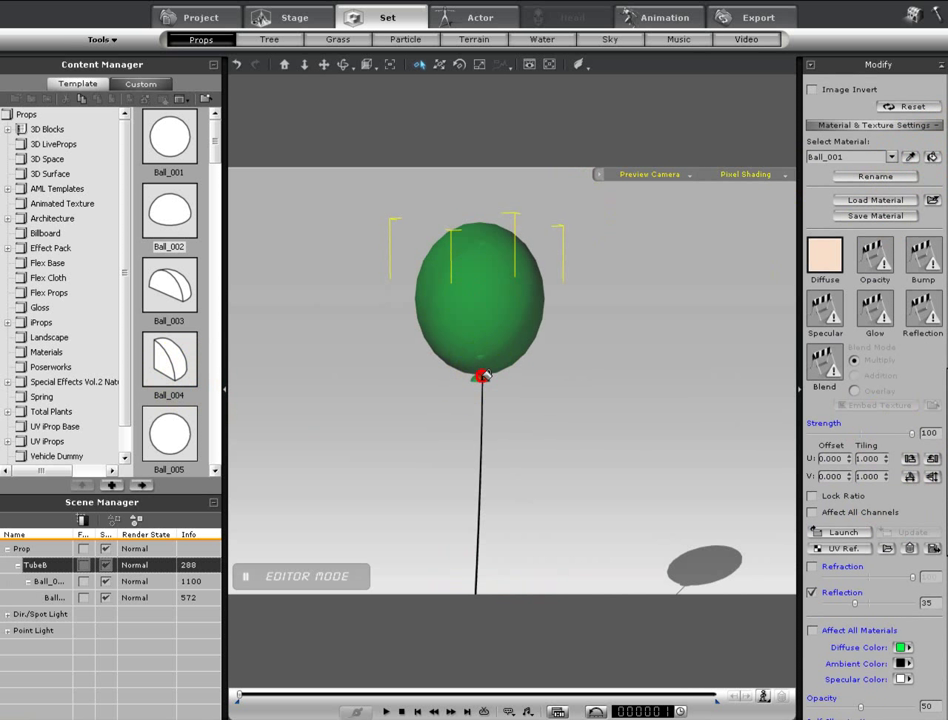
mouse_move(529, 390)
left_mouse_down()
mouse_move(537, 358)
mouse_move(527, 366)
left_mouse_up()
right_click_drag(527, 366, 527, 385)
Step: Try a light gray ambient color on the balloon's material and set it back to black
left_click_drag(916, 657, 905, 377)
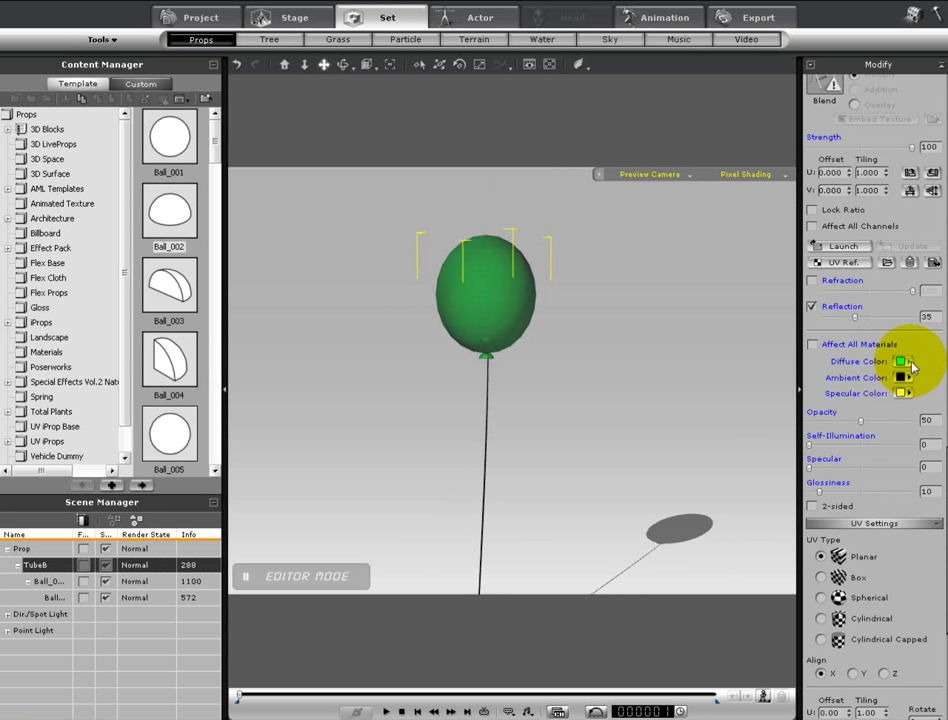
left_click(910, 378)
left_click(406, 357)
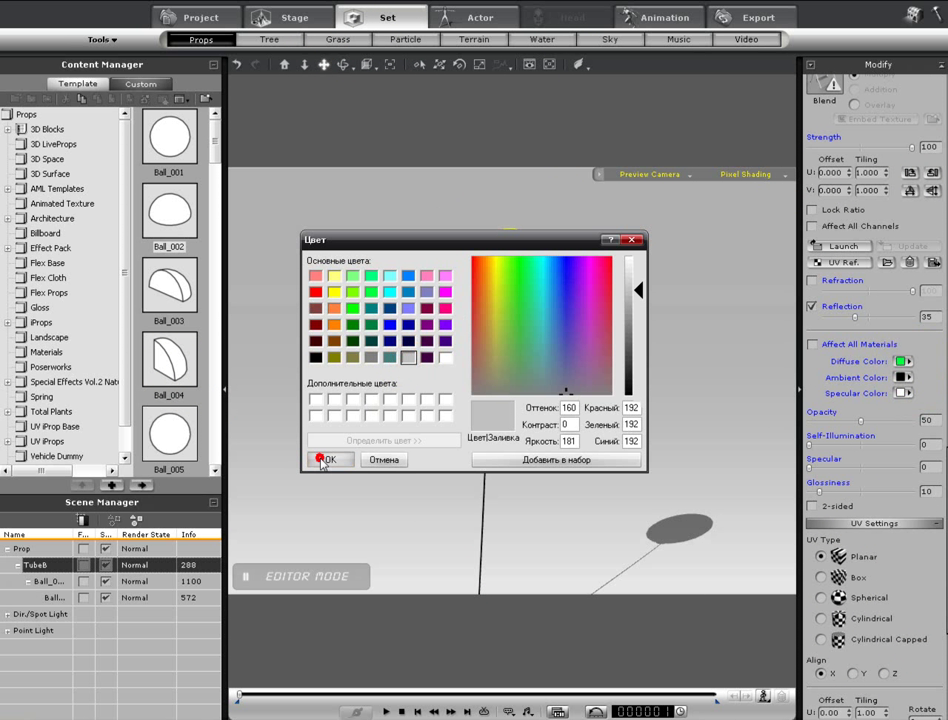
left_click(324, 459)
left_click(904, 393)
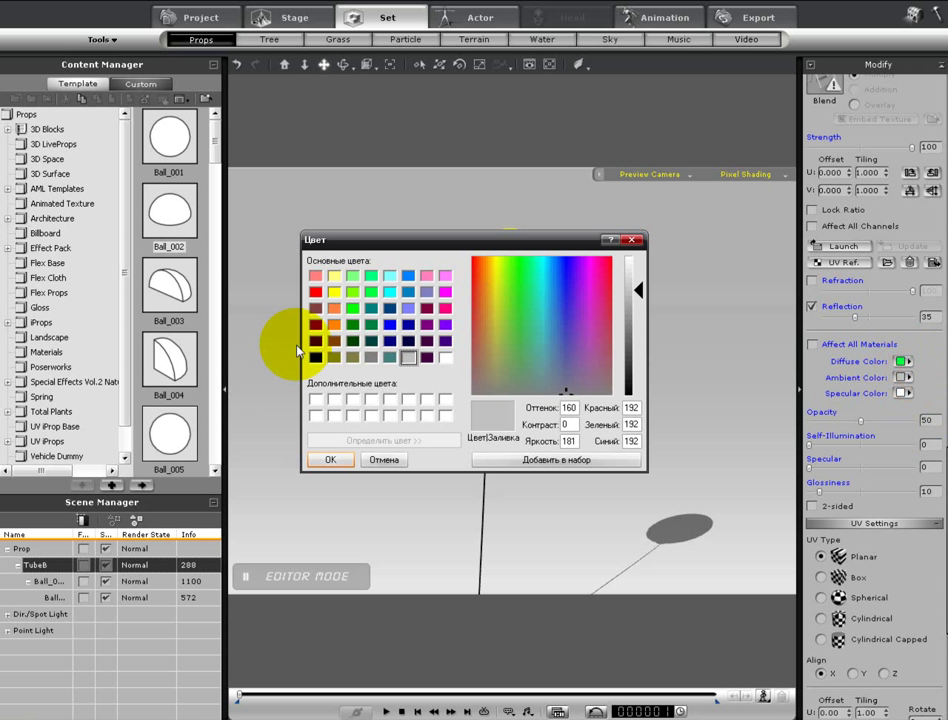
left_click(315, 357)
left_click(342, 461)
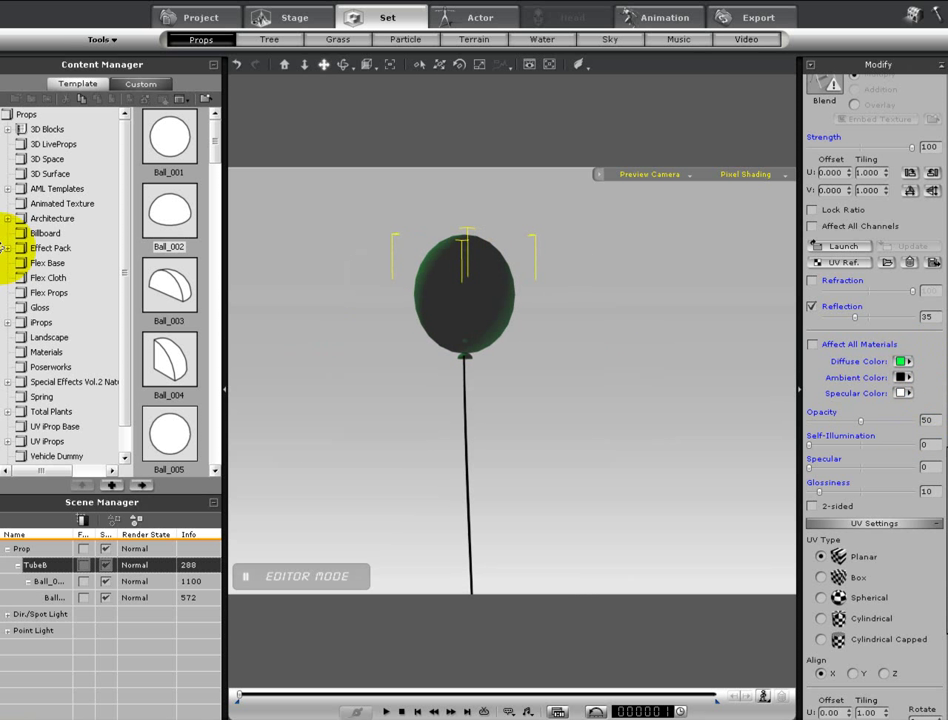
Step: Try the Light-directional 1 and Light-directional 2 templates, and apply the Default light template to the scene
left_click(268, 19)
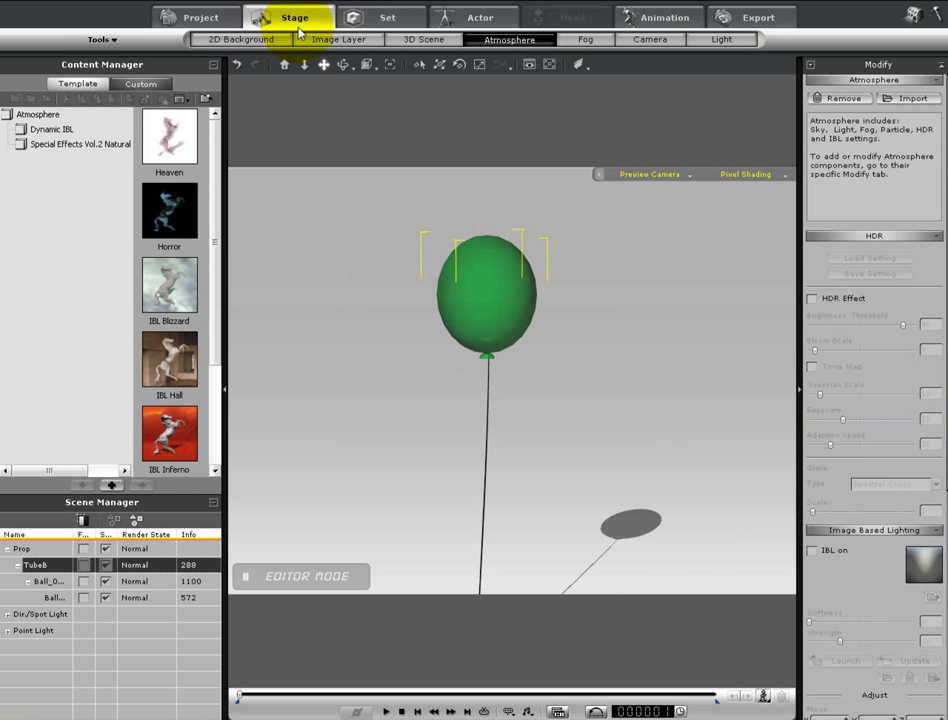
left_click(700, 42)
double_click(177, 207)
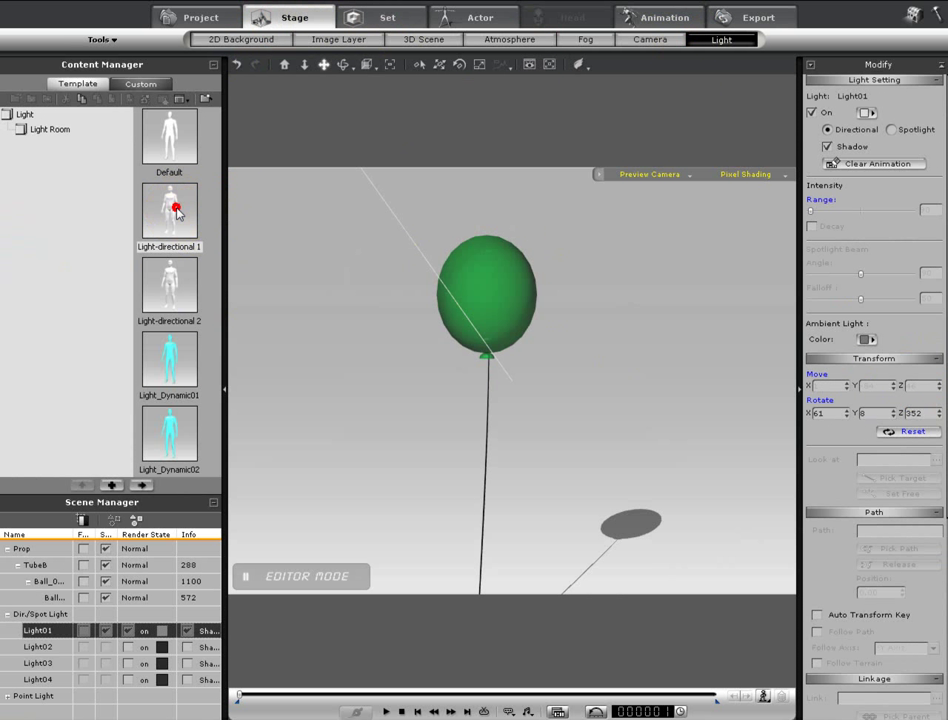
double_click(176, 275)
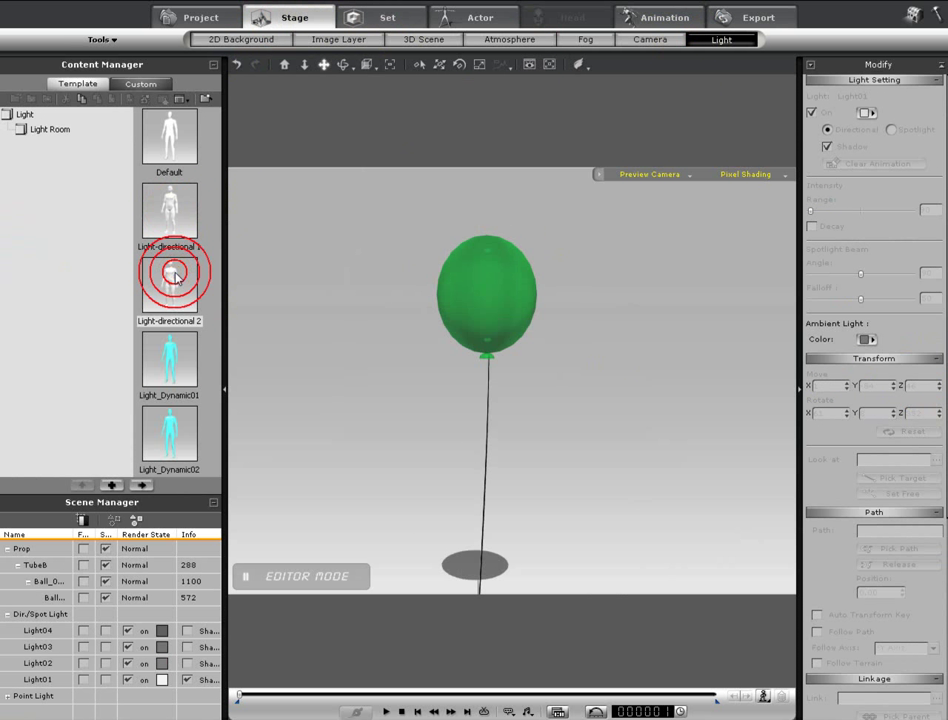
double_click(169, 143)
left_click_drag(493, 333, 543, 520)
right_click_drag(543, 520, 575, 352)
mouse_move(575, 352)
left_mouse_down()
mouse_move(571, 290)
mouse_move(457, 312)
mouse_move(444, 278)
left_mouse_up()
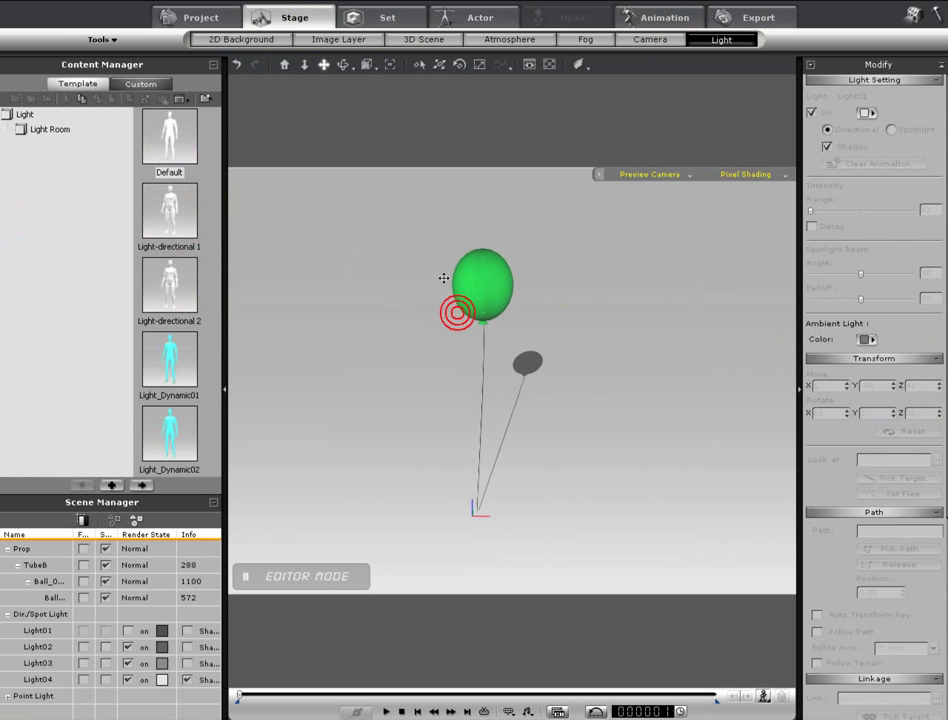
Step: Duplicate the whole TubeB balloon by rotating a copy sideways about the string's base
left_click(487, 307)
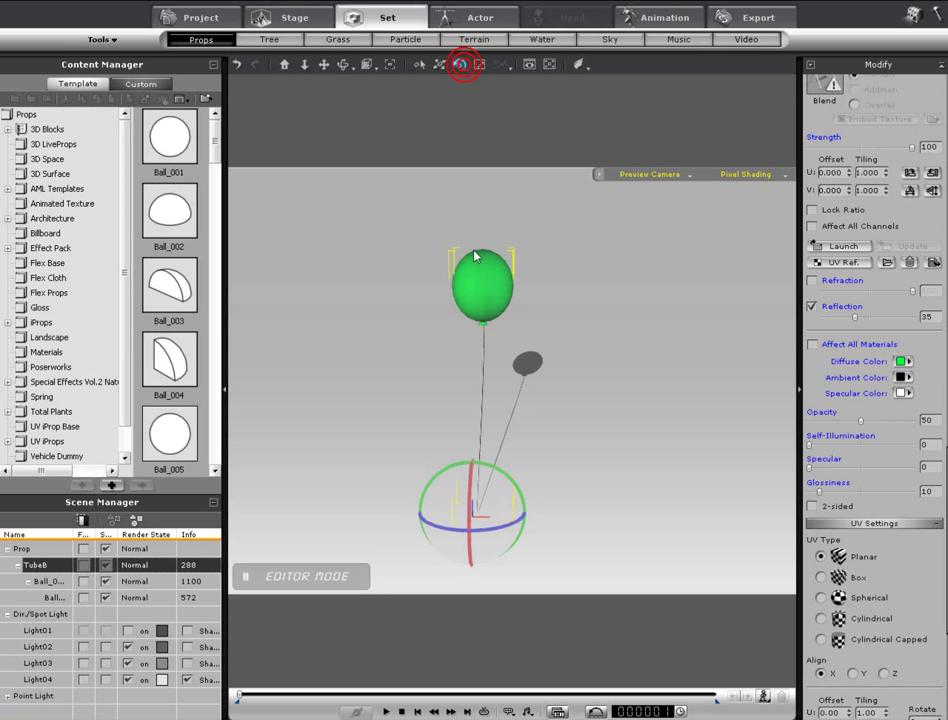
left_click_drag(498, 470, 505, 482, "ctrl")
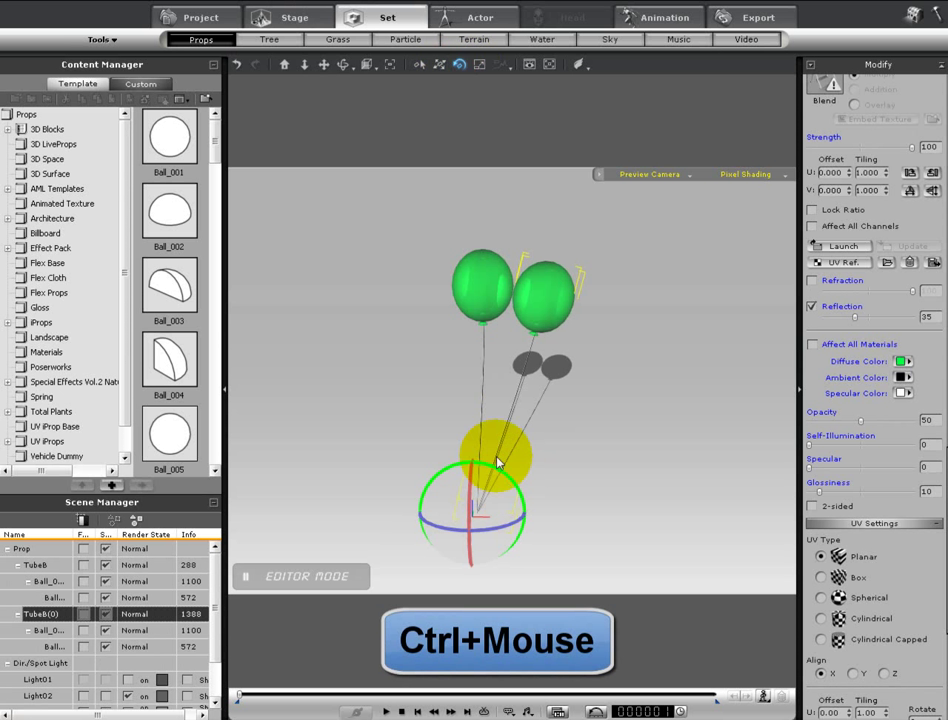
left_click(323, 64)
right_click_drag(598, 298, 668, 405)
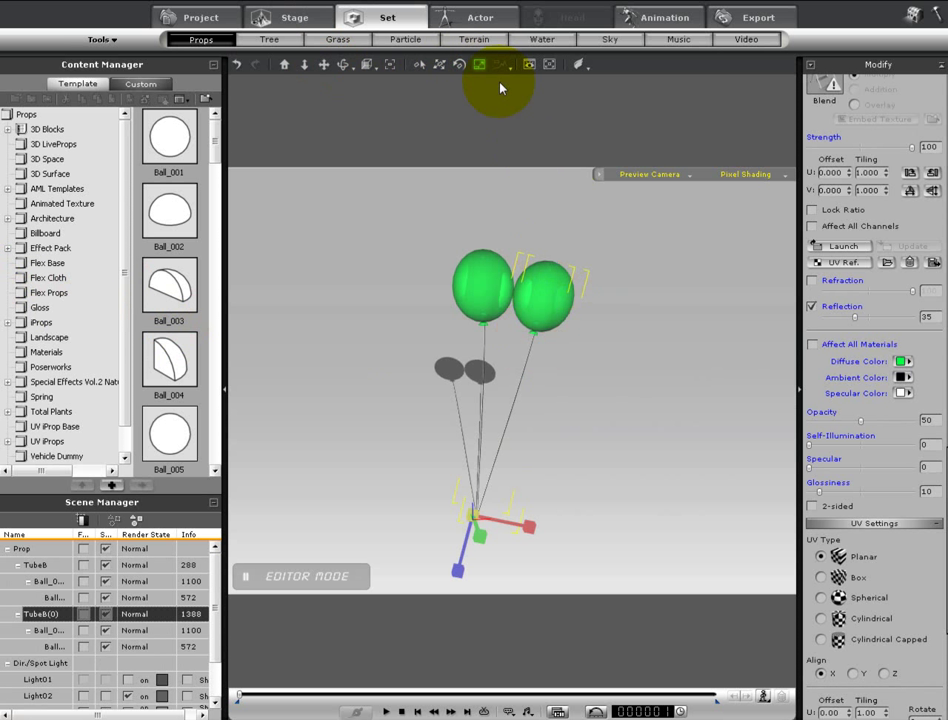
Step: Scale the copied balloon's ball slightly larger and set its diffuse color to blue
left_click(558, 315)
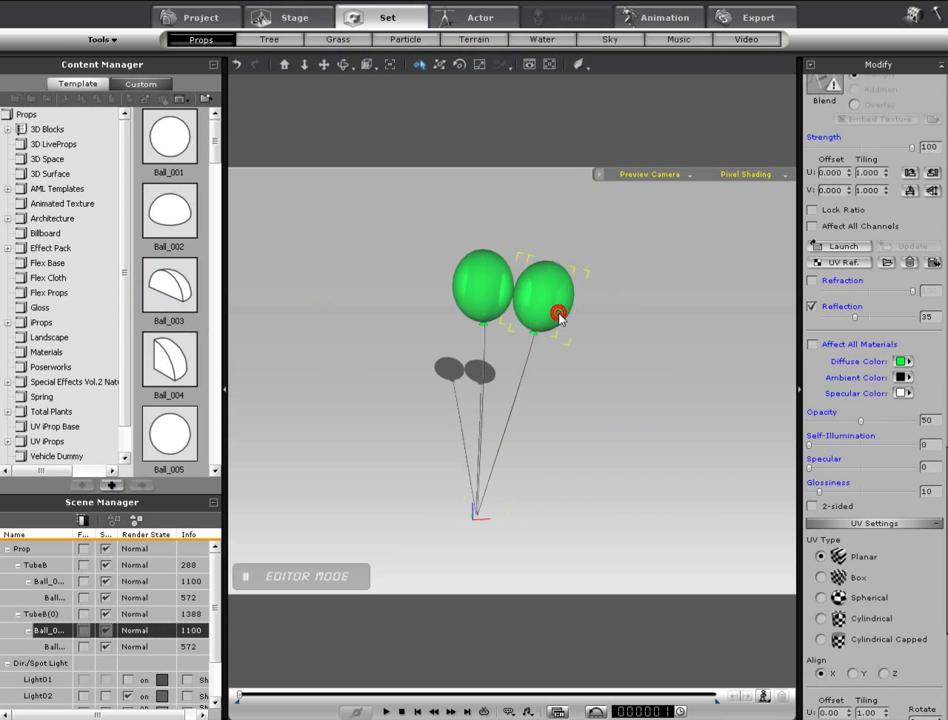
left_click_drag(534, 331, 562, 312)
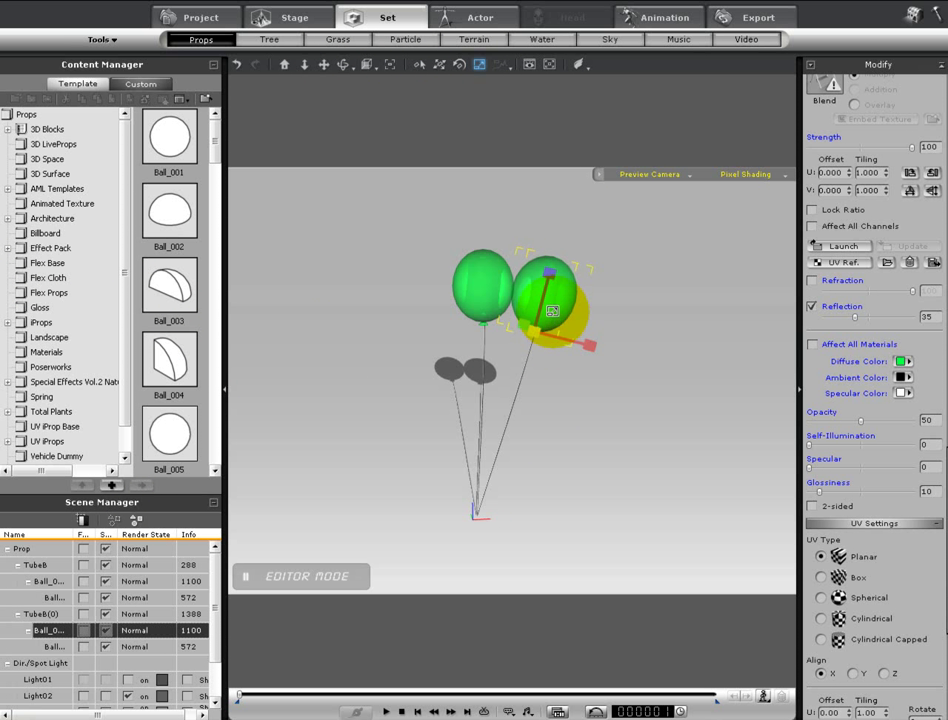
left_click(323, 64)
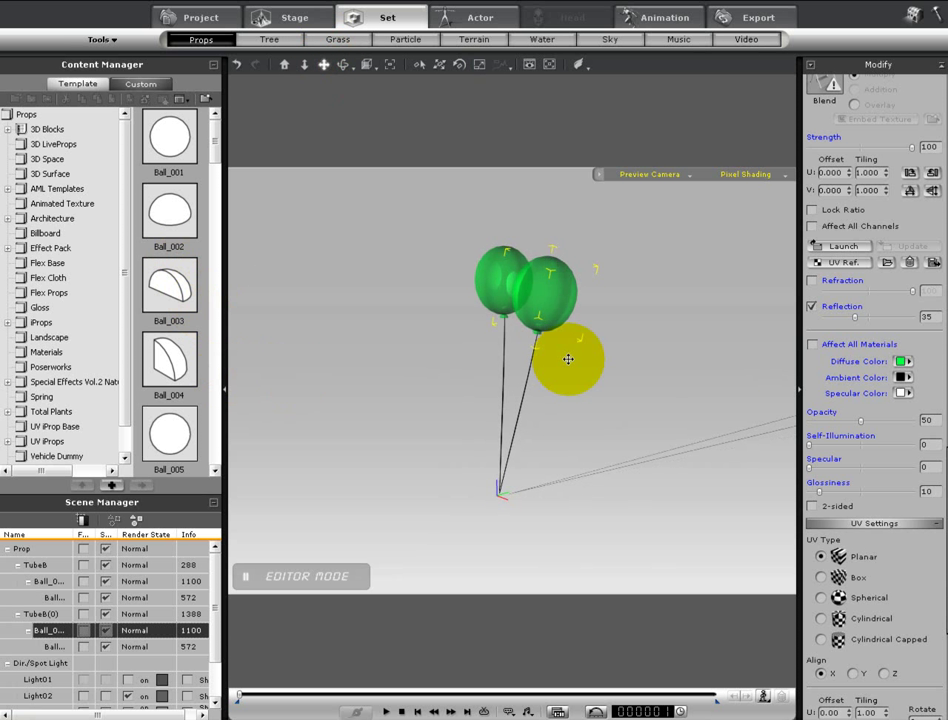
left_click(909, 363)
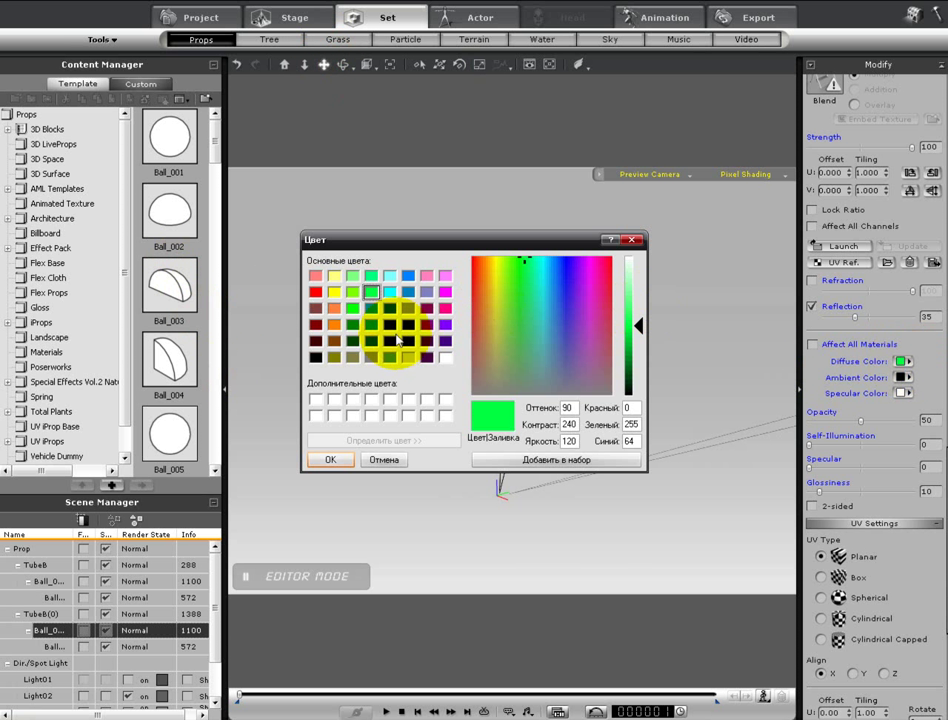
left_click(389, 324)
left_click(343, 459)
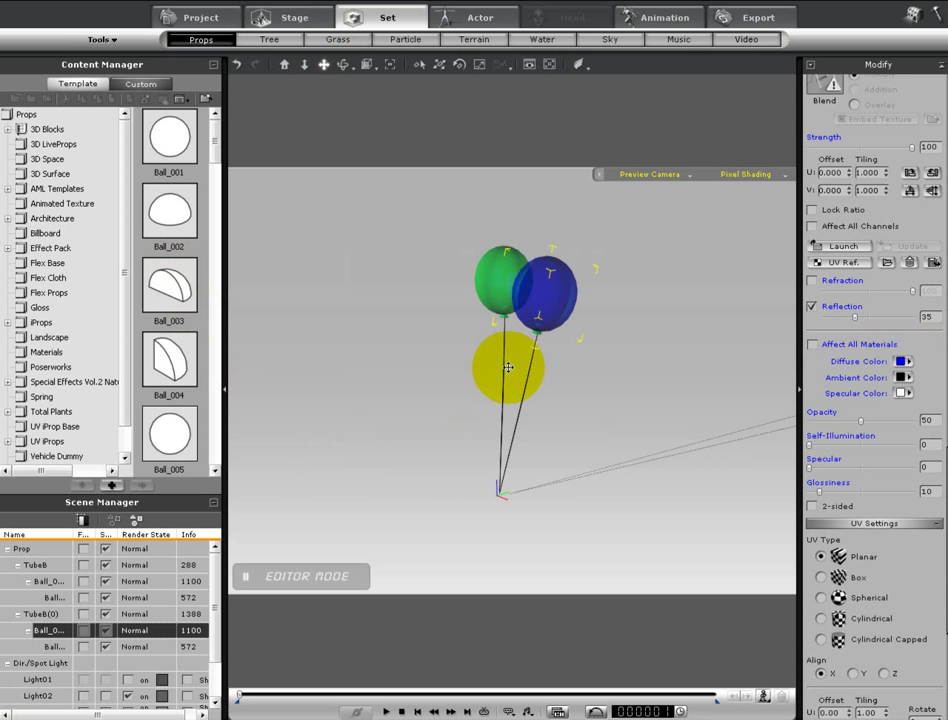
Step: Pick the blue ball's material and apply it to the knot of the copied balloon
left_click(323, 66)
mouse_move(639, 309)
left_mouse_down()
mouse_move(516, 332)
mouse_move(647, 355)
left_mouse_up()
mouse_move(647, 355)
right_mouse_down()
mouse_move(470, 336)
mouse_move(578, 417)
right_mouse_up()
left_click_drag(581, 417, 594, 142)
mouse_move(611, 311)
right_mouse_down()
mouse_move(415, 298)
mouse_move(386, 307)
mouse_move(635, 360)
mouse_move(835, 381)
mouse_move(942, 369)
right_mouse_up()
right_click_drag(486, 313, 720, 339)
mouse_move(719, 338)
left_mouse_down()
mouse_move(808, 339)
mouse_move(565, 271)
mouse_move(577, 167)
mouse_move(559, 269)
mouse_move(478, 434)
mouse_move(482, 408)
mouse_move(483, 424)
left_mouse_up()
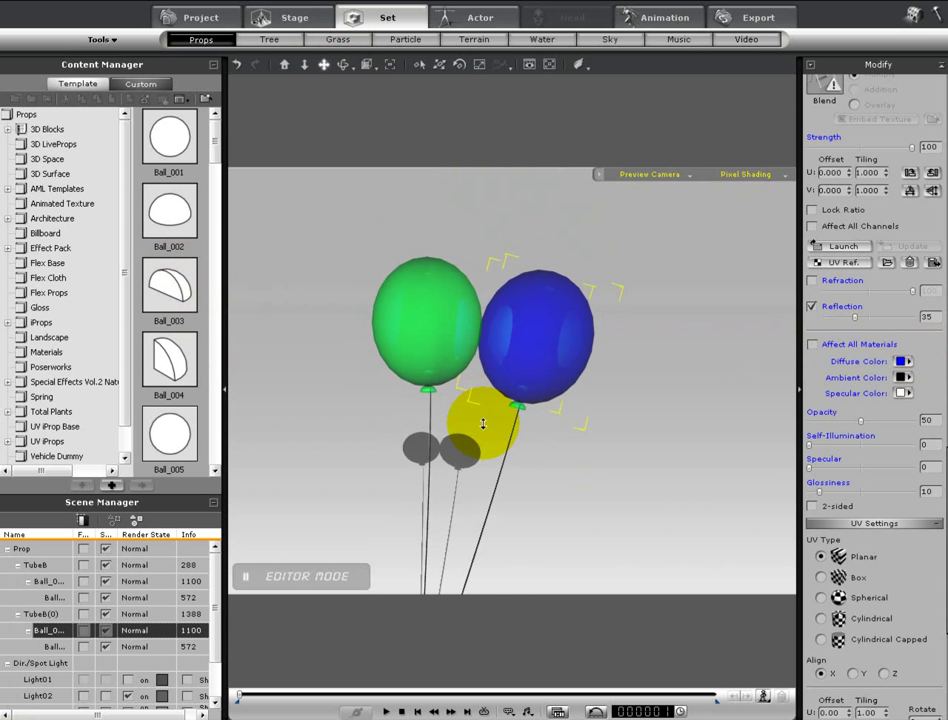
left_click_drag(908, 115, 917, 353)
left_click(910, 113)
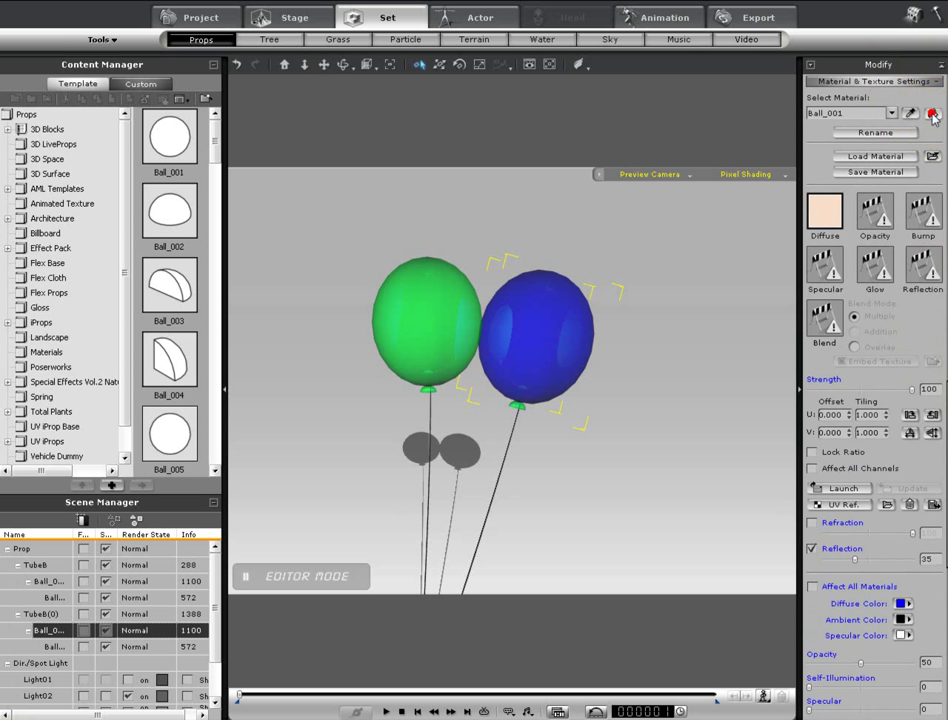
left_click(932, 114)
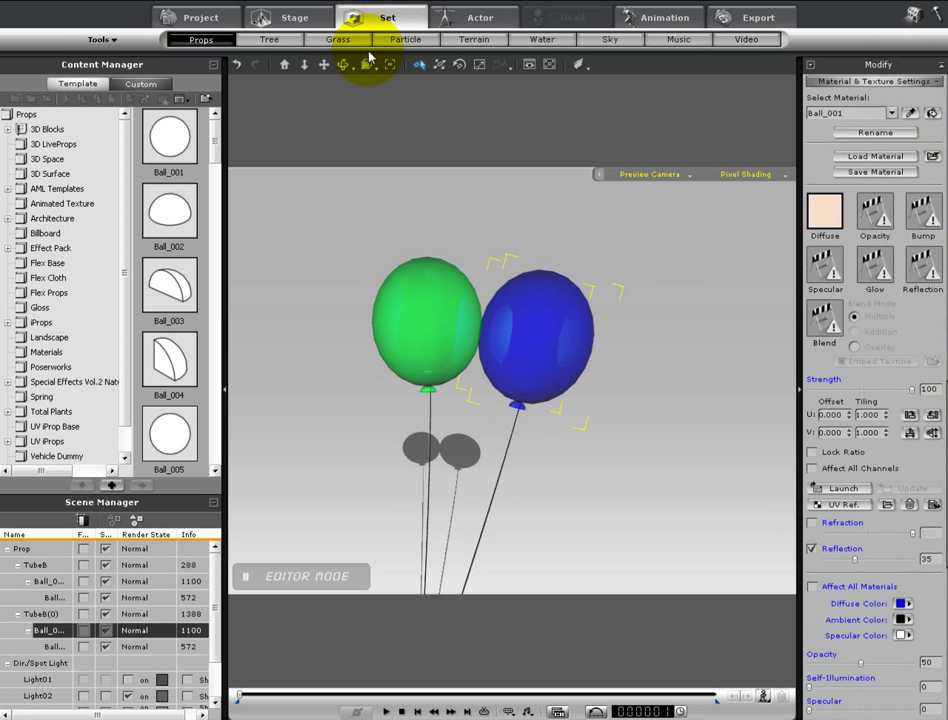
Step: Duplicate the whole blue TubeB(0) balloon by rotating a copy around the strings' shared base
left_click_drag(499, 243, 525, 475)
right_click_drag(525, 341, 454, 459)
left_click(459, 64)
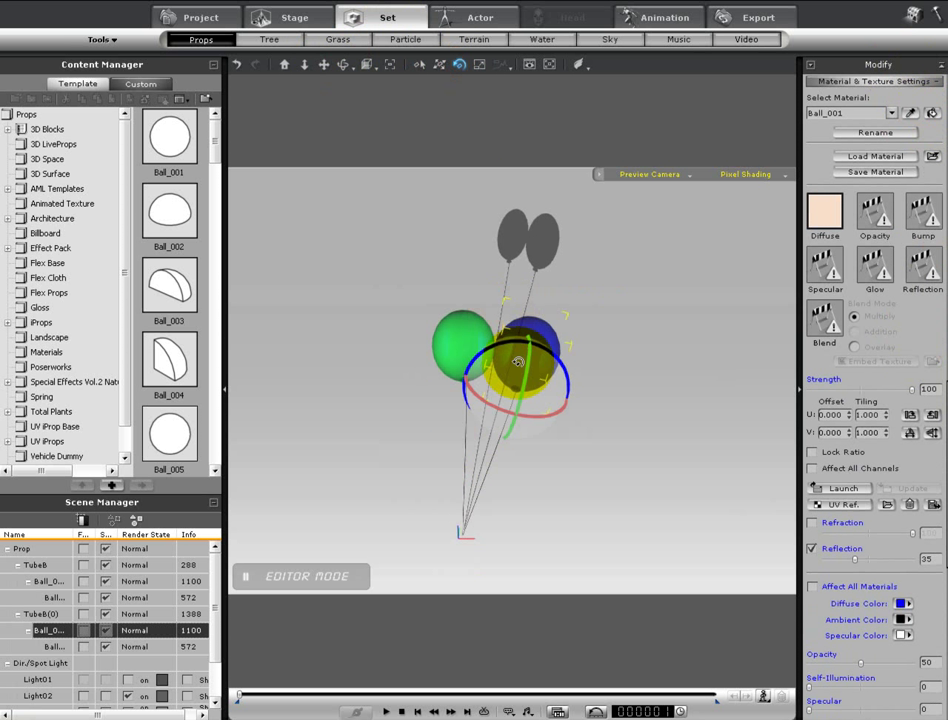
left_click(35, 615)
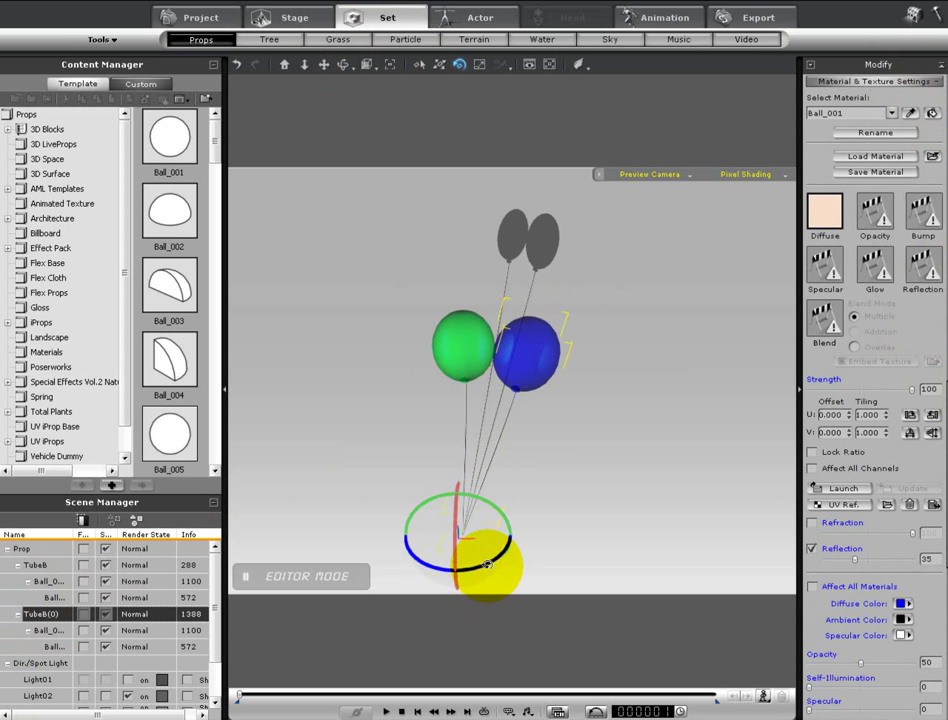
left_click_drag(486, 566, 454, 578)
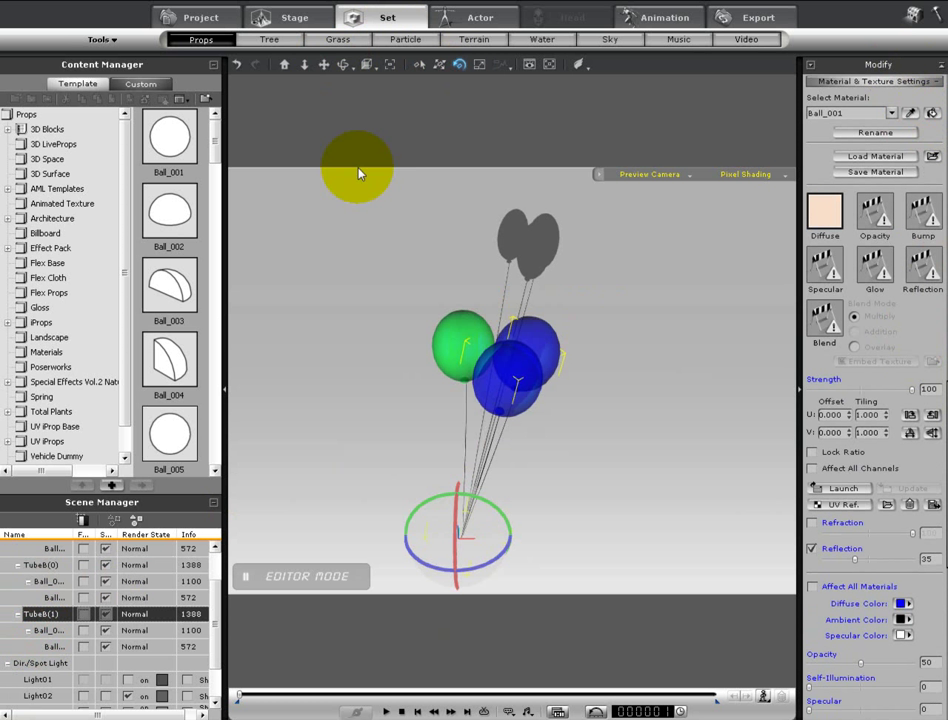
left_click(323, 64)
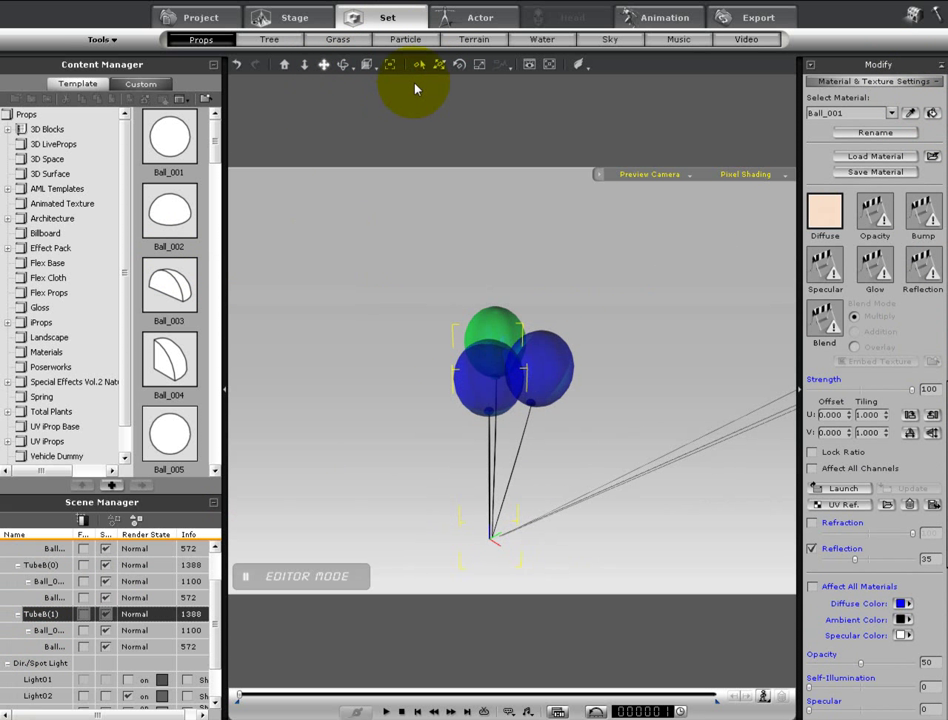
left_click_drag(498, 563, 488, 566)
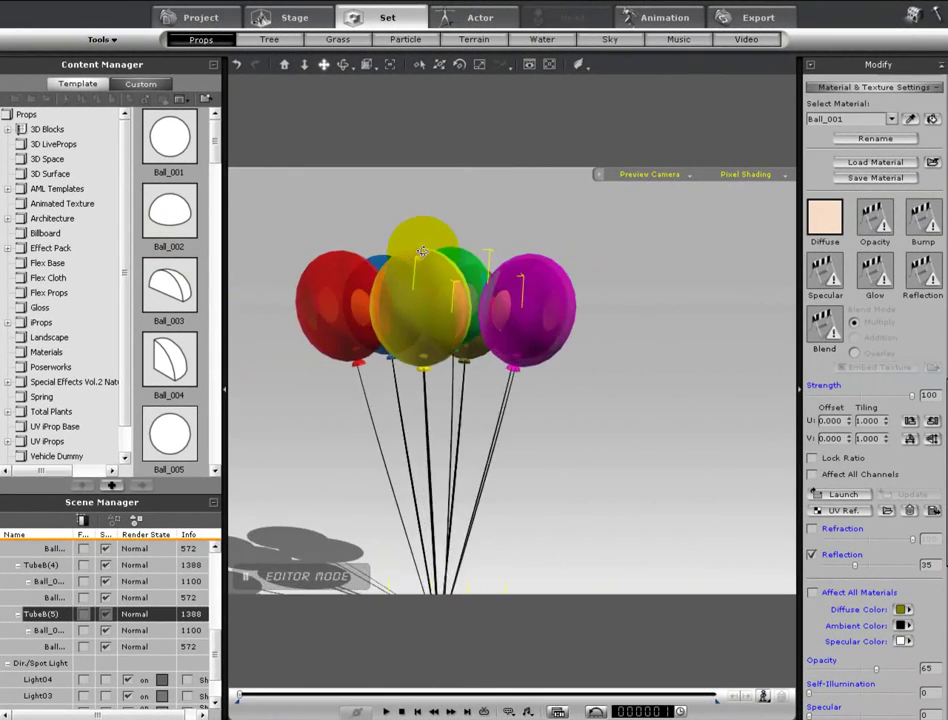
Step: Play the animation and view the multicolored balloon bunch from several angles to check how the strings flex together
scroll(422, 254, "down", 4)
right_click_drag(423, 292, 440, 557)
right_click_drag(487, 393, 490, 355)
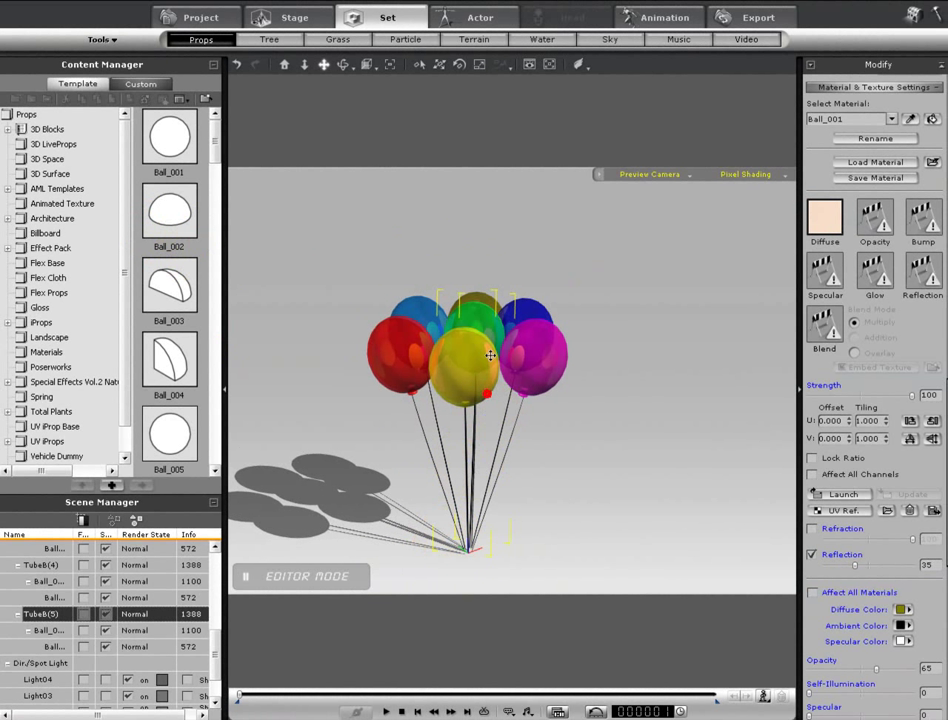
left_click(511, 421)
left_click(383, 711)
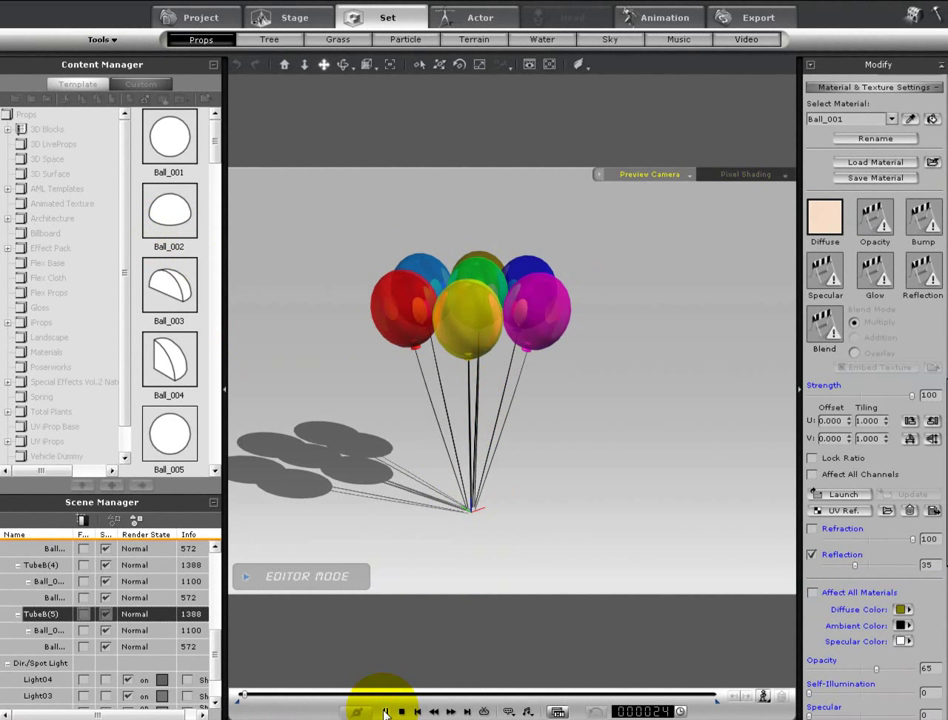
right_click_drag(505, 392, 499, 234)
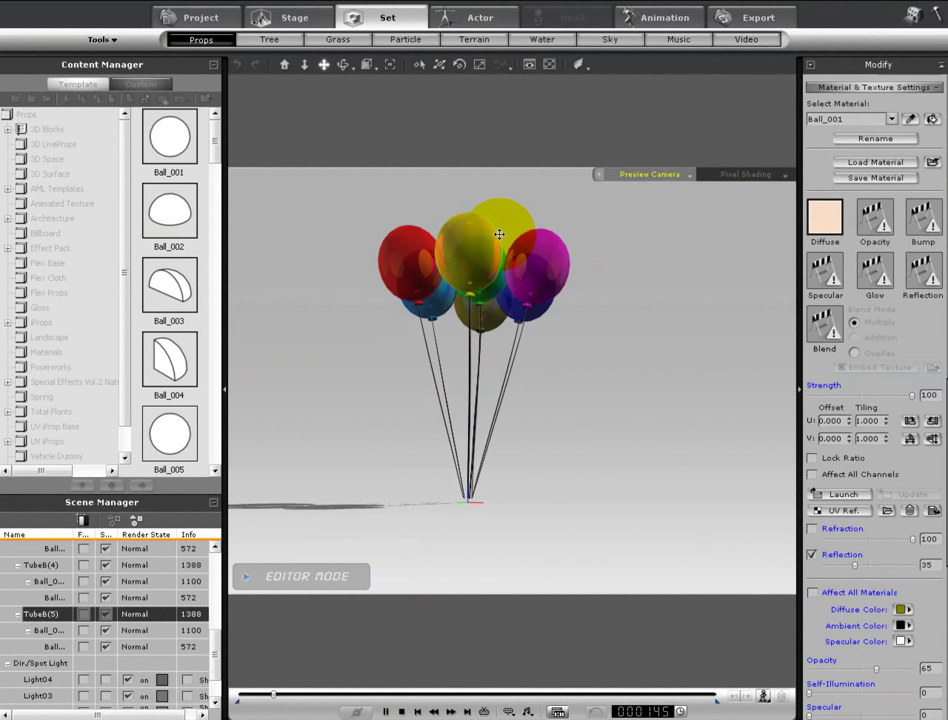
left_click(487, 507)
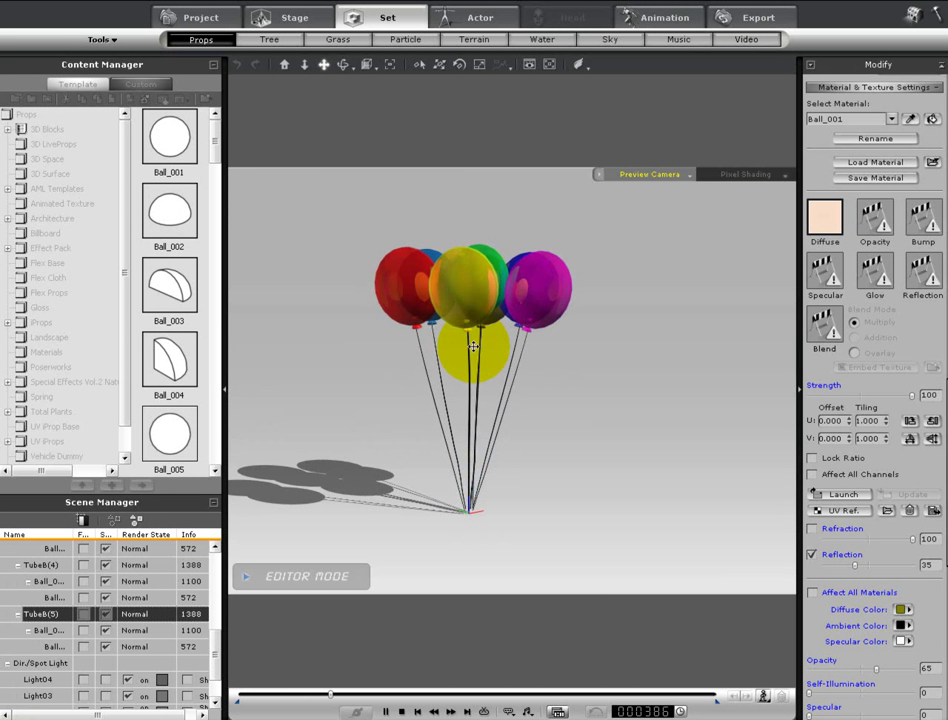
left_click(705, 331)
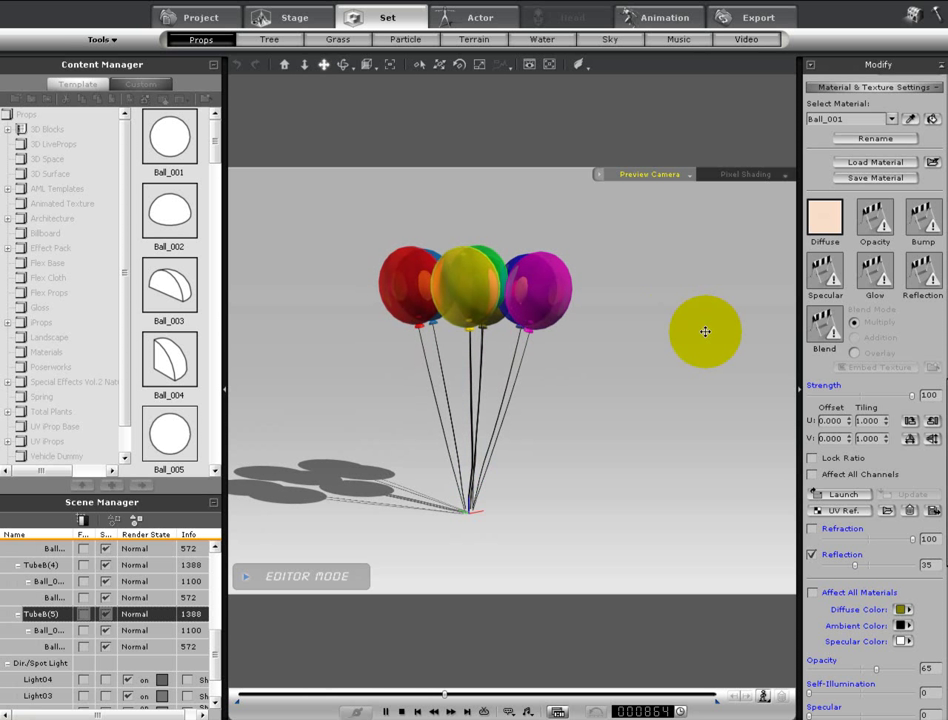
right_click_drag(529, 369, 441, 380)
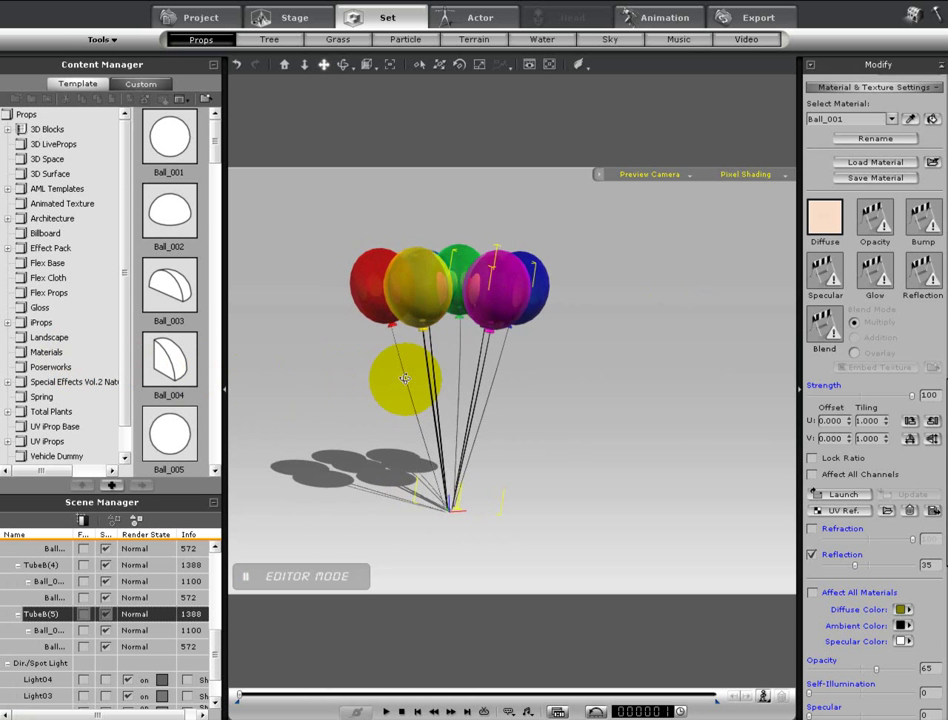
left_click_drag(440, 379, 513, 397)
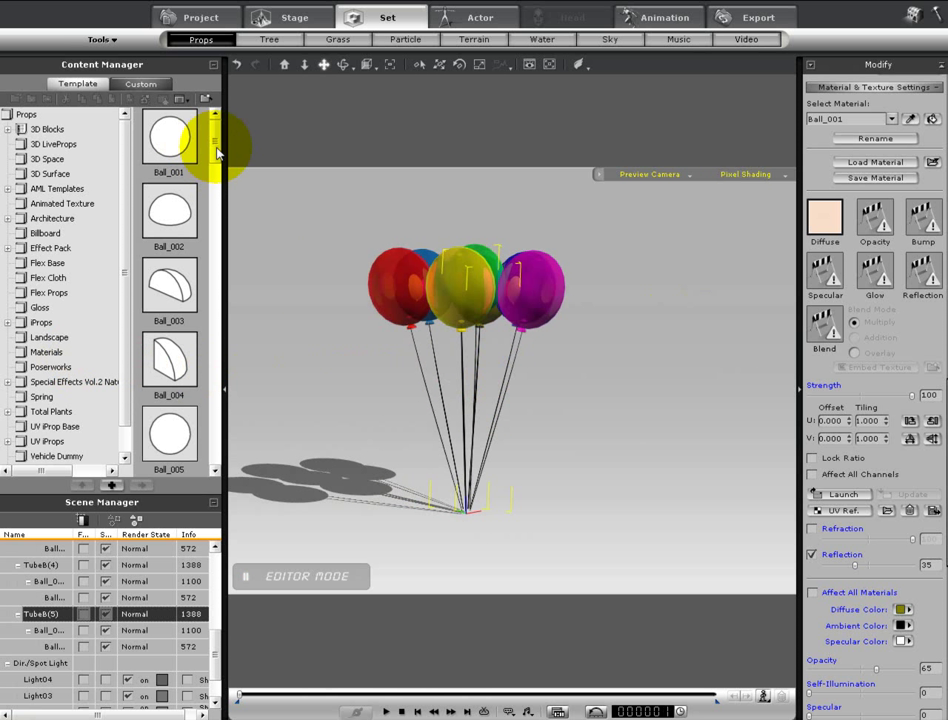
Step: Add a new Ball_001 prop to the scene at the base of the balloon strings
left_click_drag(216, 148, 221, 122)
double_click(176, 148)
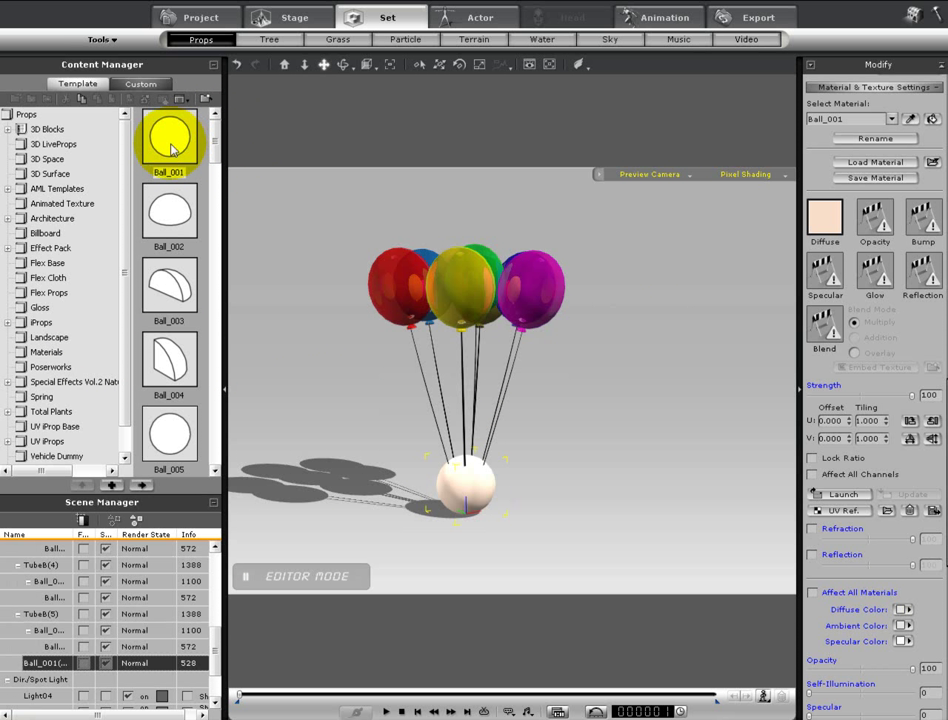
Step: Scale the Ball_001 prop down to a tiny knot where the balloon strings meet
left_click_drag(477, 478, 264, 645)
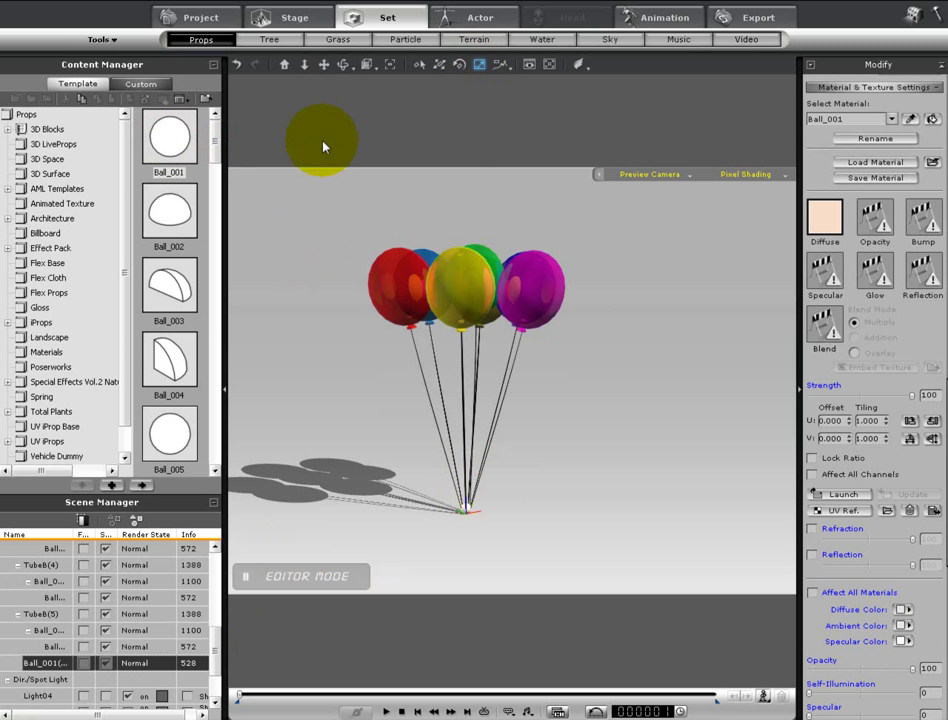
left_click(323, 65)
right_click_drag(599, 313, 862, 272)
Step: Try recoloring the small base ball by shifting its hue
scroll(880, 275, "up", 5)
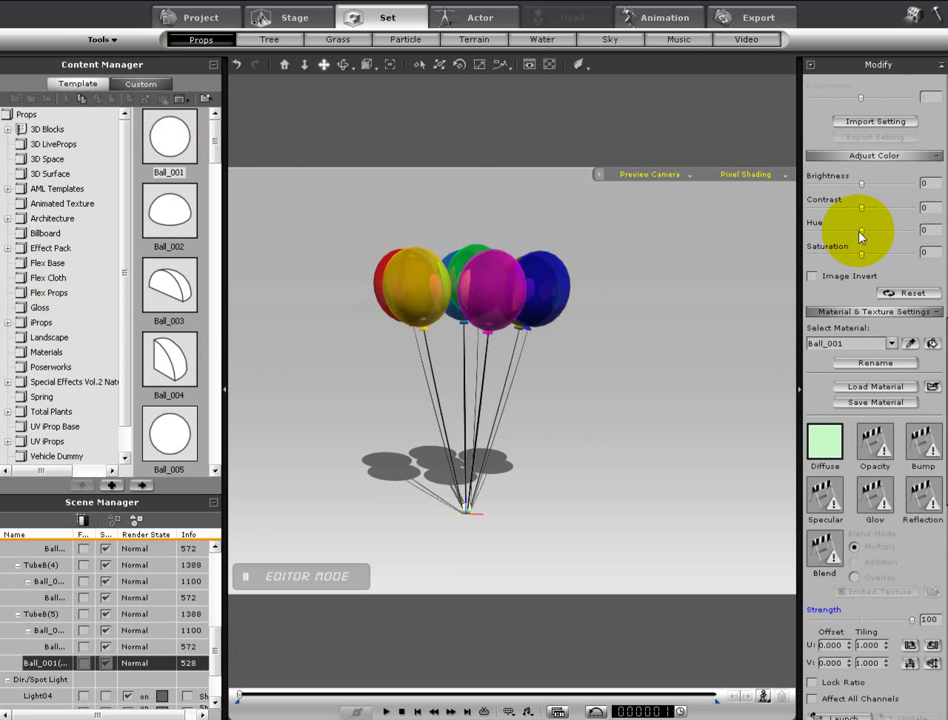
left_click_drag(853, 234, 861, 236)
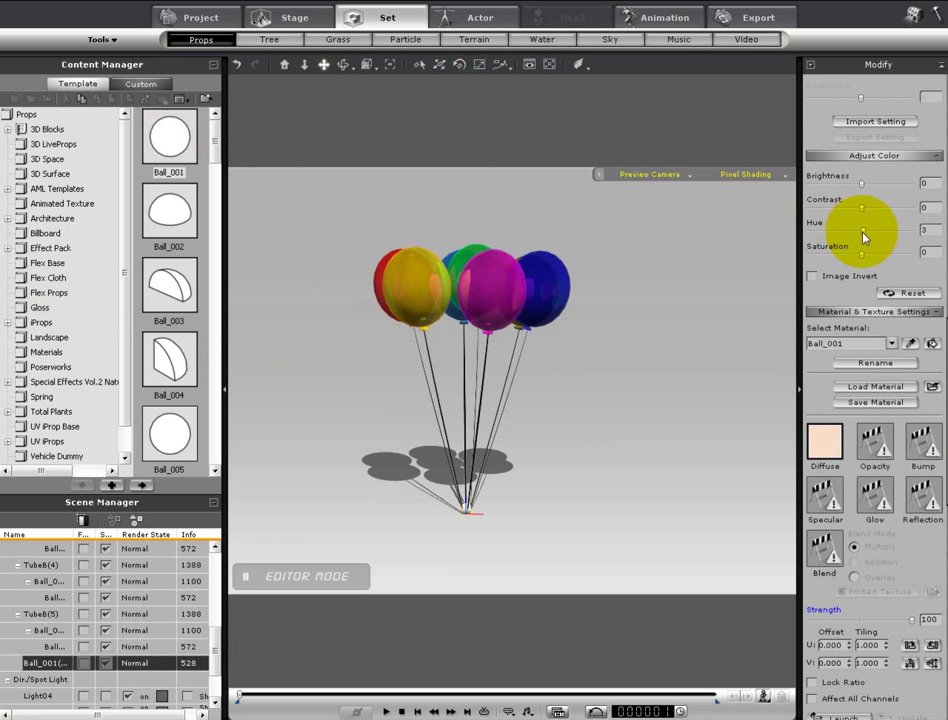
left_click(903, 543)
scroll(913, 468, "down", 3)
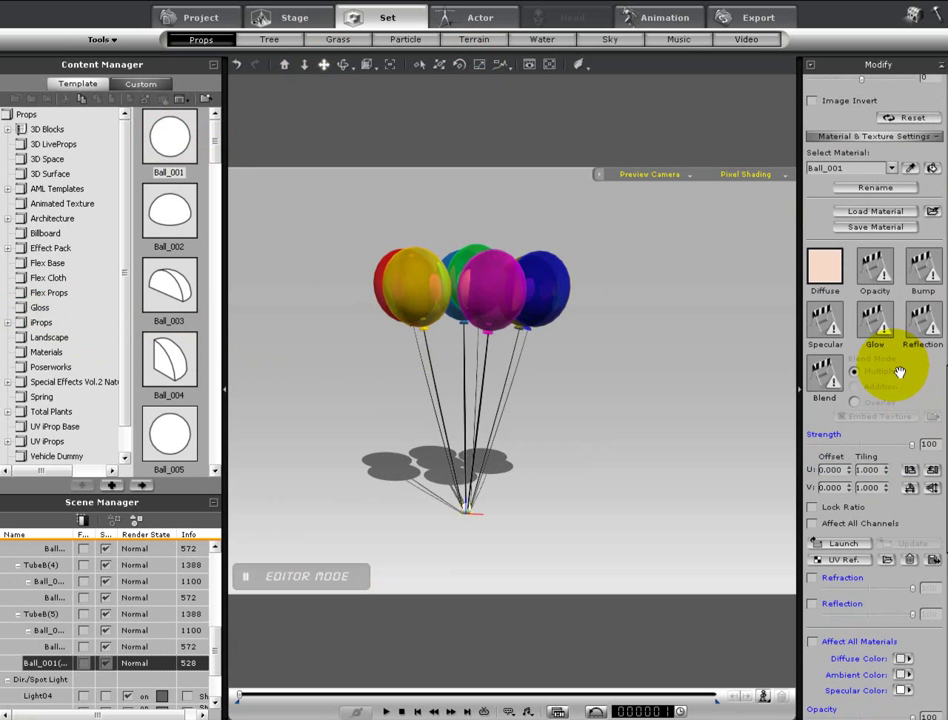
Step: Set the base ball's diffuse color to black and delete its diffuse texture
left_click(906, 638)
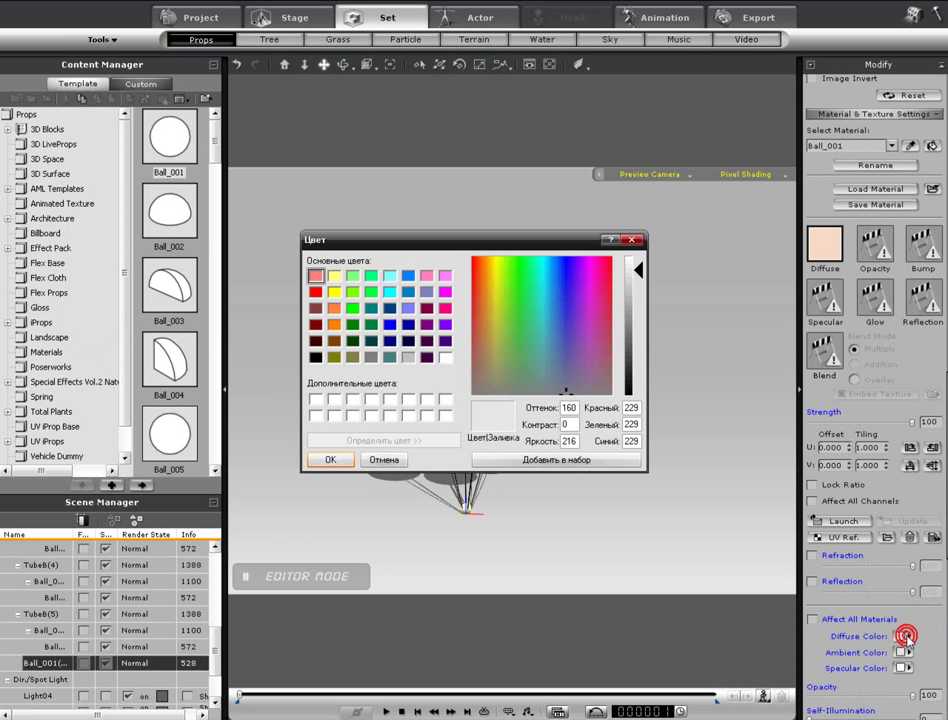
left_click(315, 358)
left_click(341, 458)
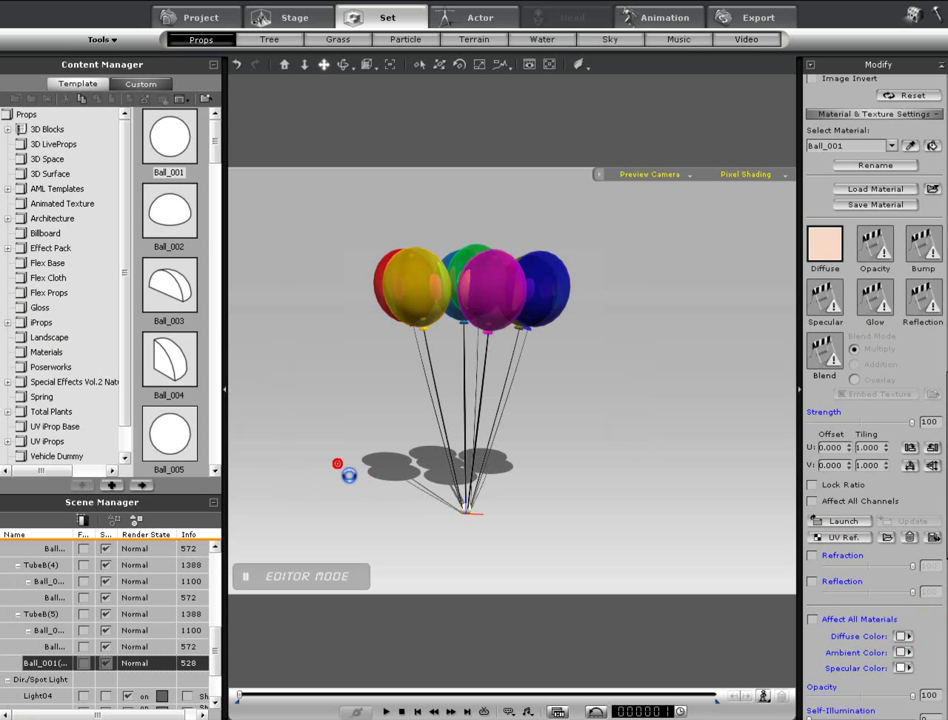
left_click(825, 243)
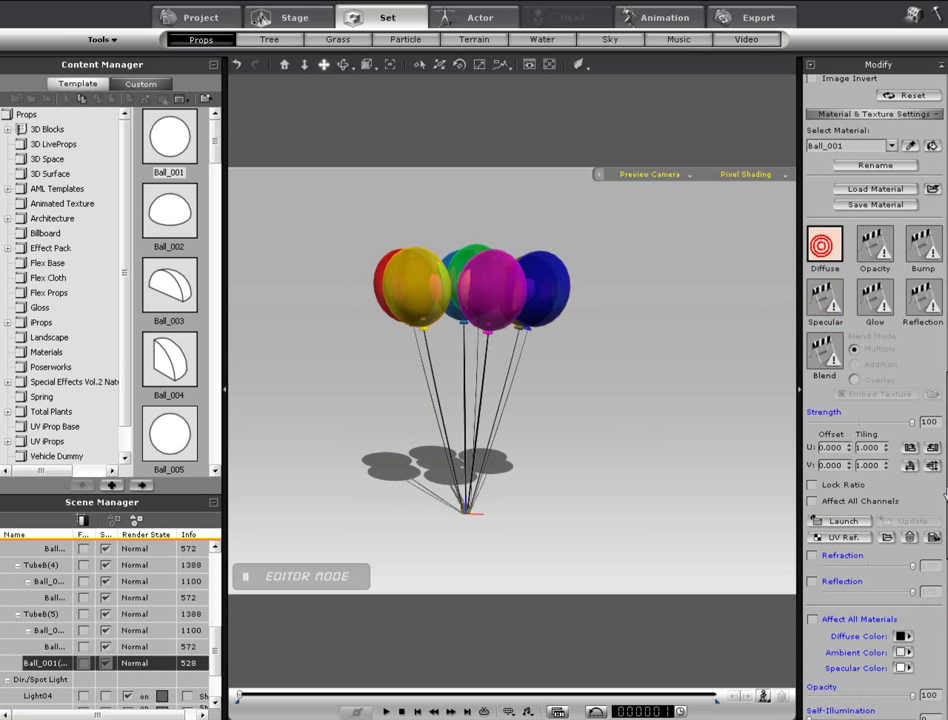
left_click(910, 538)
scroll(860, 450, "down", 1)
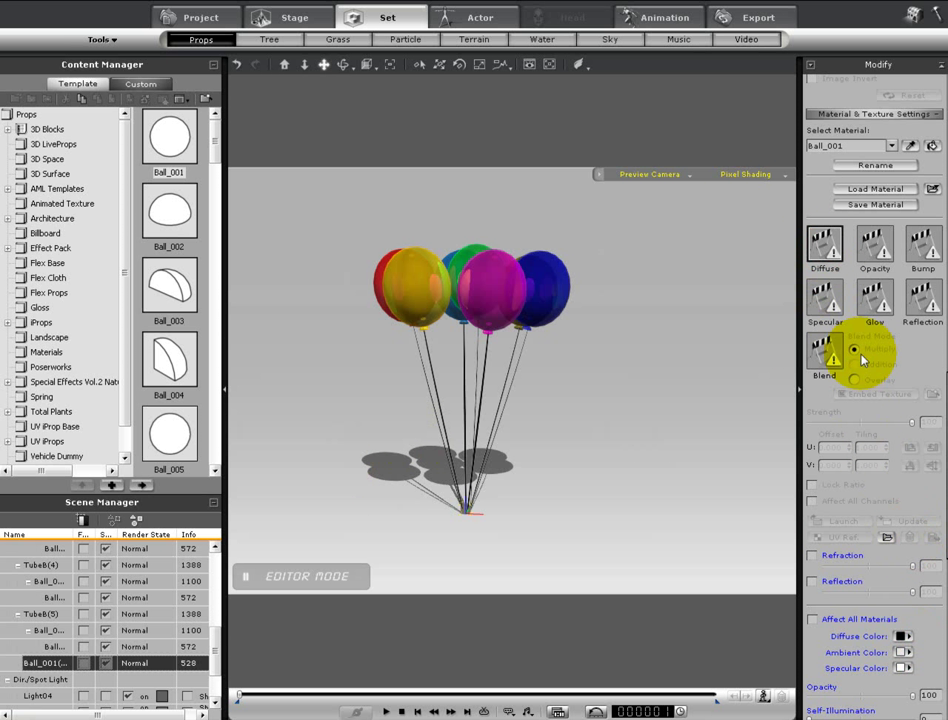
Step: Set the base ball's ambient color to black
scroll(906, 554, "down", 1)
left_click(906, 545)
left_click(315, 357)
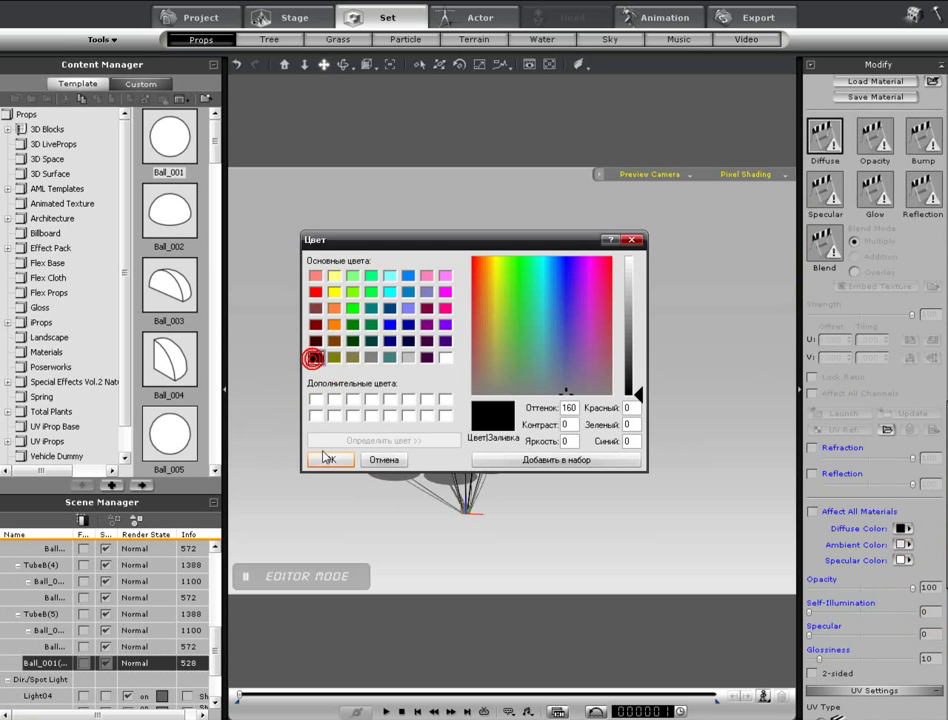
left_click(330, 459)
right_click_drag(394, 383, 598, 409)
left_click_drag(597, 408, 599, 340)
Step: Attach the green TubeB balloon to the black Ball_001 at the string base as its parent
left_click(421, 66)
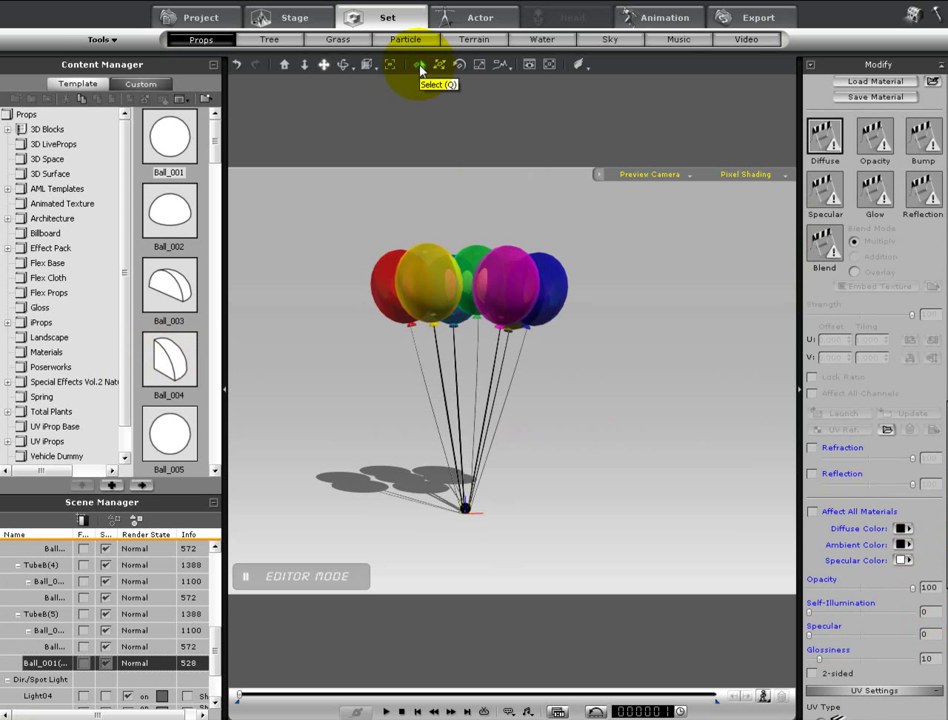
left_click(420, 66)
left_click(512, 297)
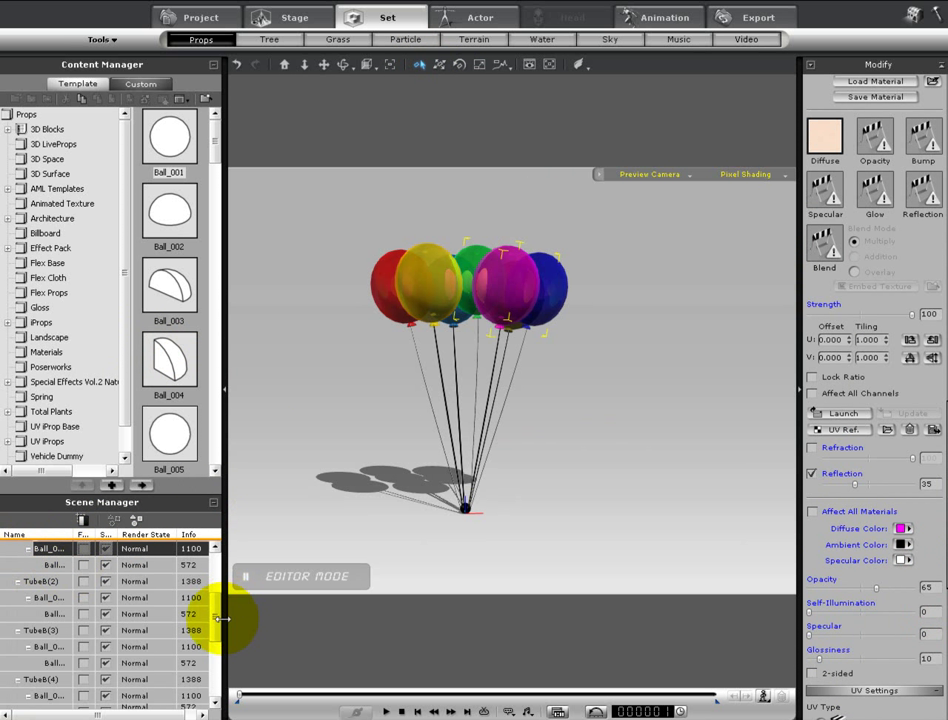
left_click_drag(213, 617, 214, 577)
left_click(34, 565)
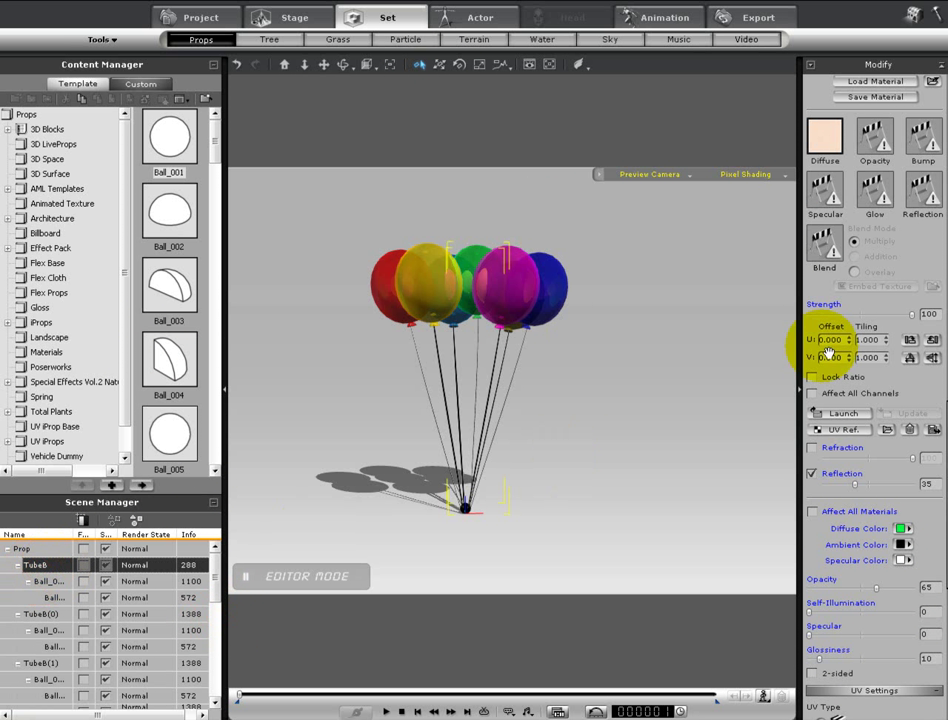
left_click(810, 65)
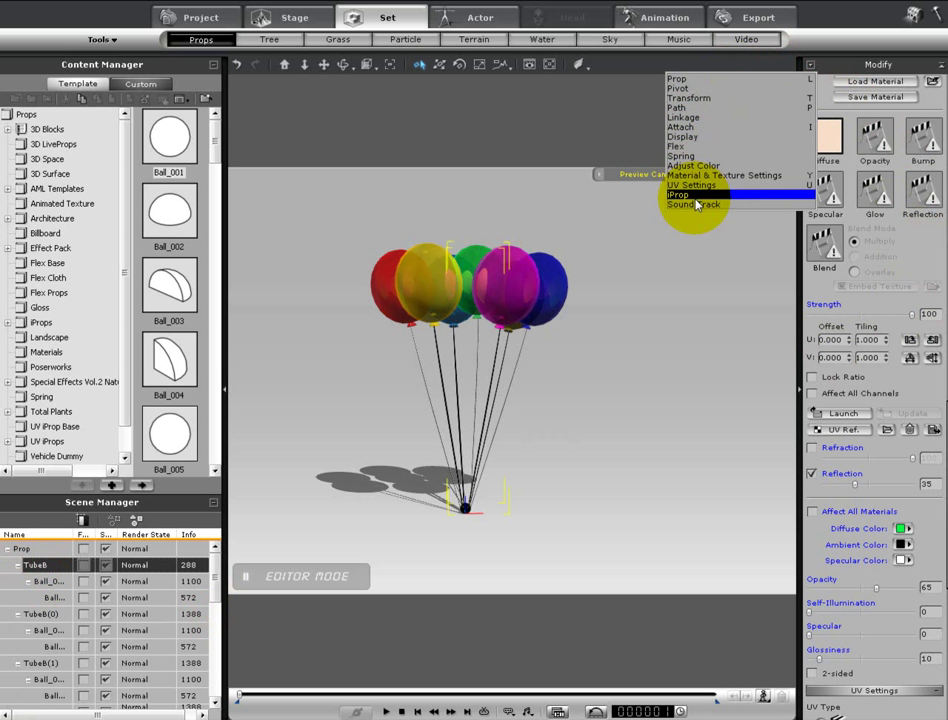
left_click(699, 128)
left_click(905, 117)
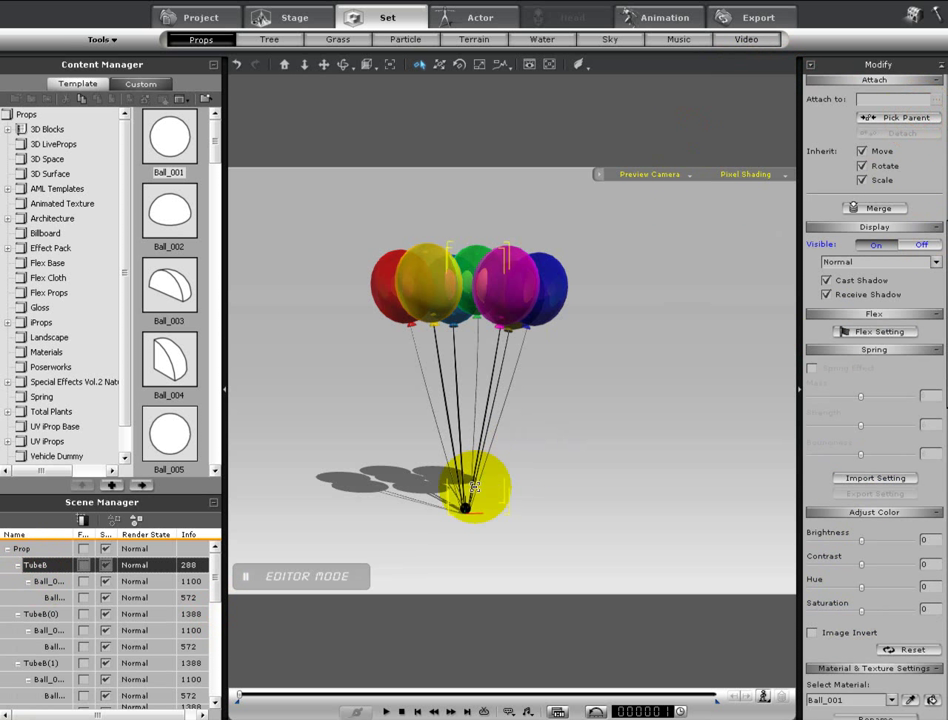
left_click(466, 510)
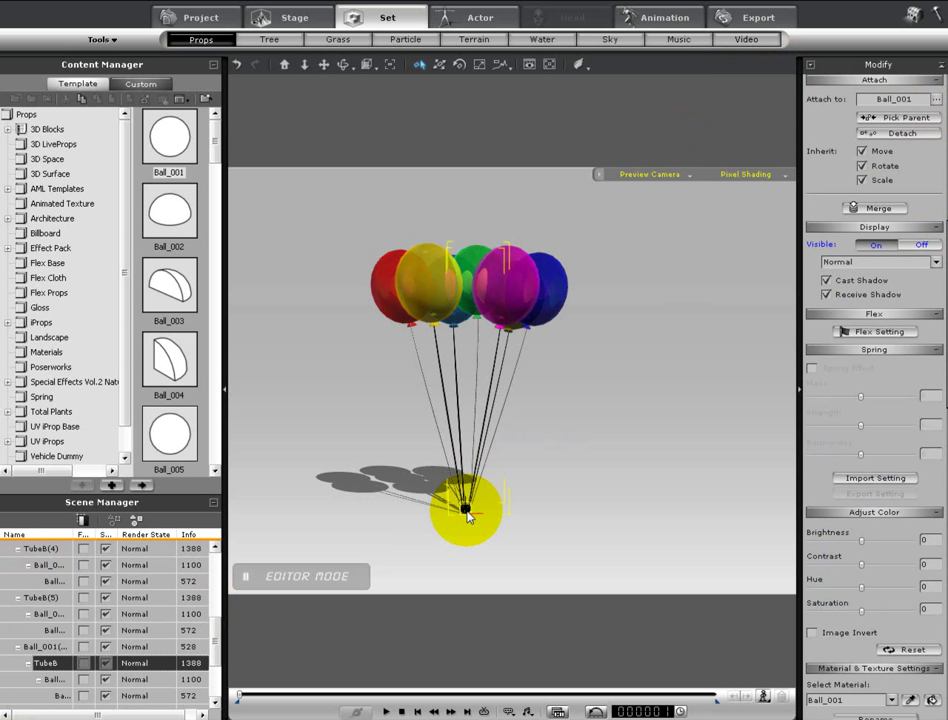
Step: Attach TubeB(5) and the remaining TubeB balloons to Ball_001 as their parent
left_click(17, 647)
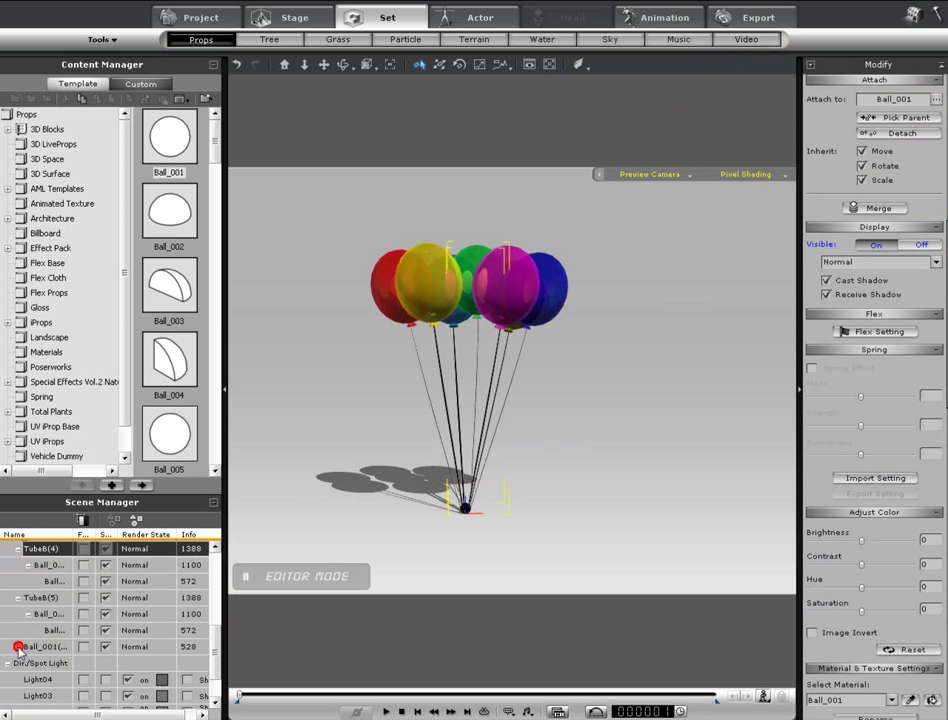
left_click(37, 598)
left_click(903, 117)
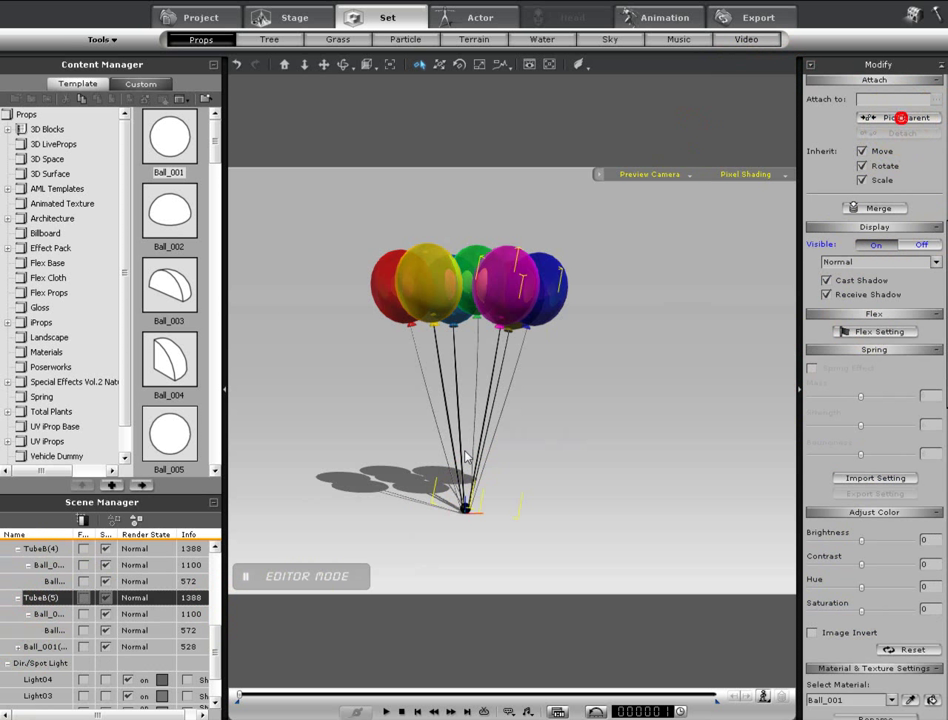
left_click(897, 118)
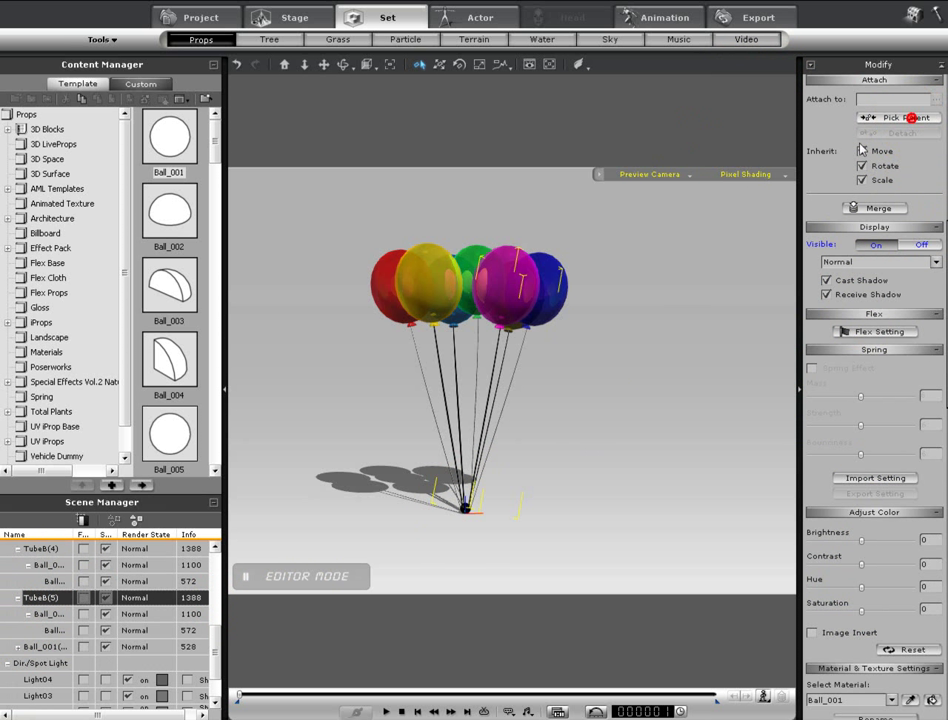
left_click(465, 511)
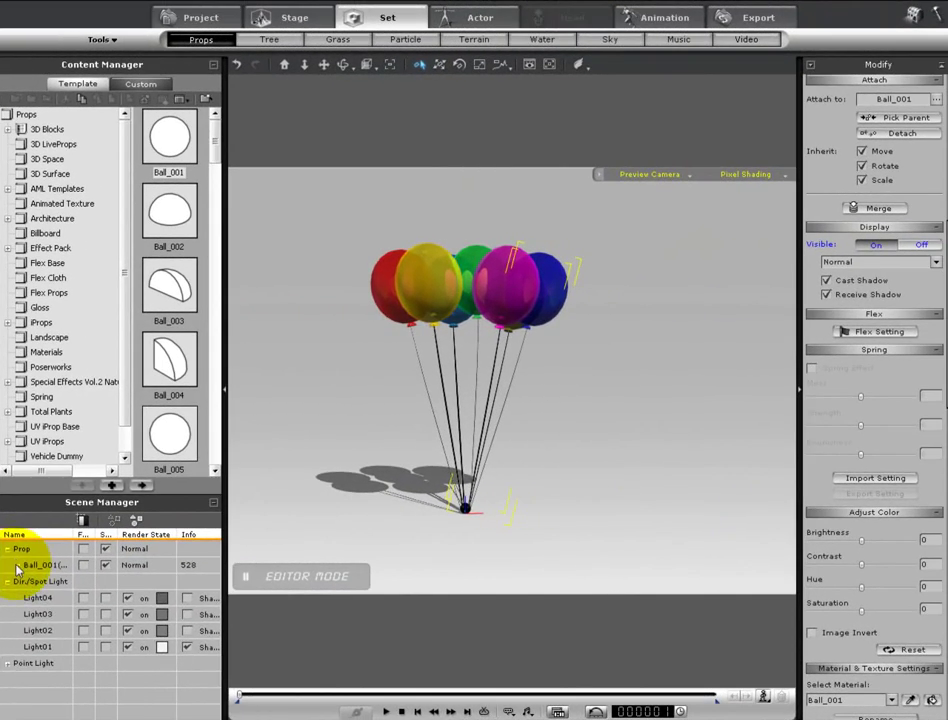
Step: Rename the parent Ball_001 prop as Balloons and collapse its branch in the scene tree
left_click(17, 565)
left_click(42, 552)
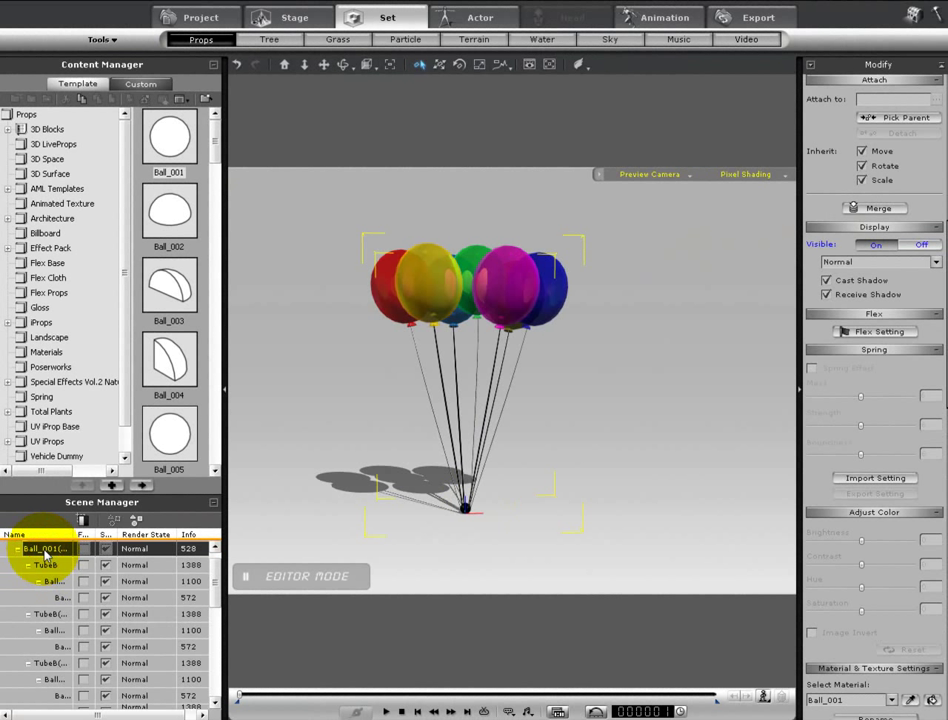
left_click(46, 550)
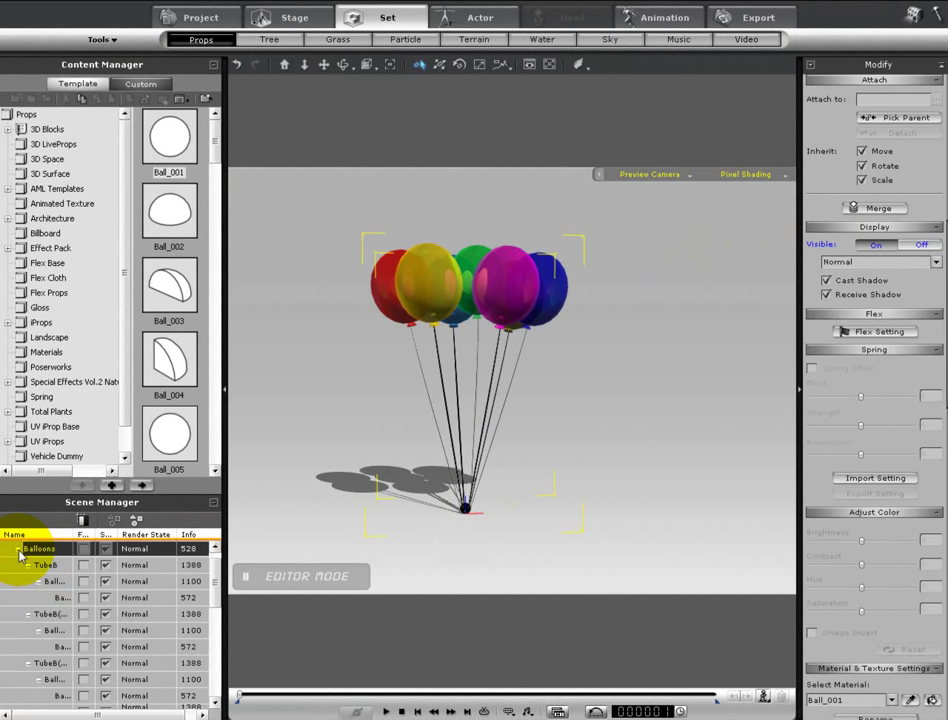
left_click(18, 550)
Step: Frame the whole bunch from slightly above and save it to the custom prop library as Balloons
left_click(322, 66)
right_click_drag(434, 322, 584, 514)
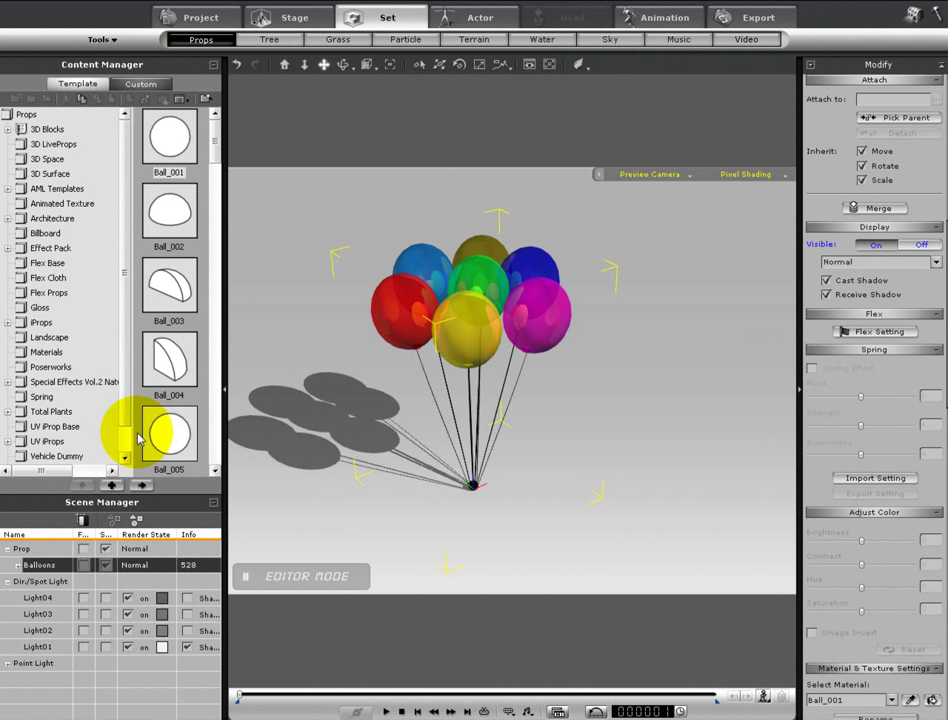
left_click(113, 485)
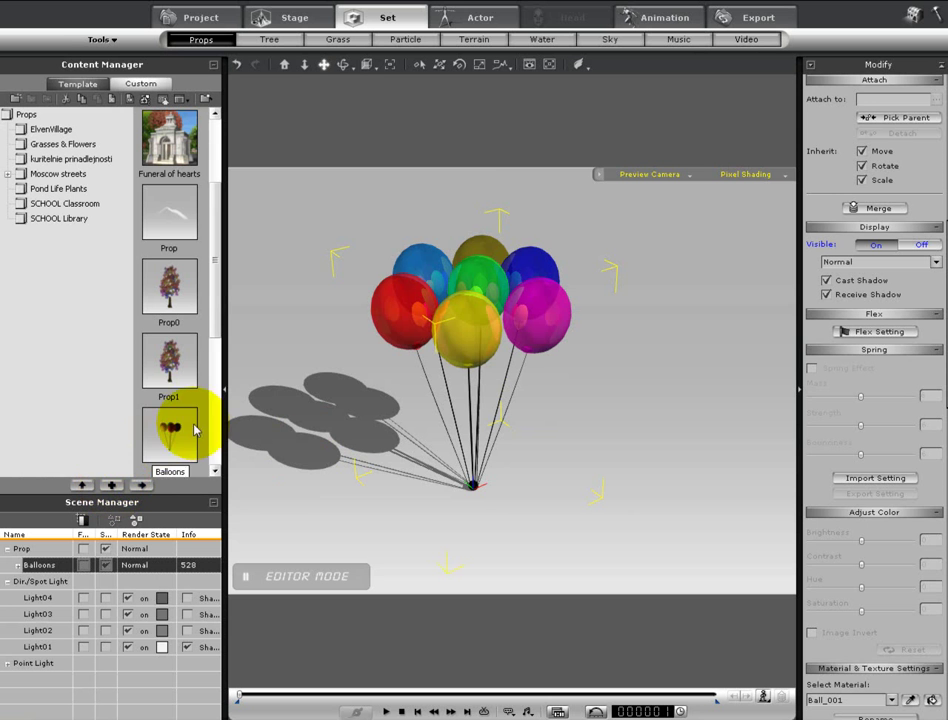
left_click(181, 425)
left_click_drag(470, 370, 506, 432)
right_click_drag(506, 432, 517, 349)
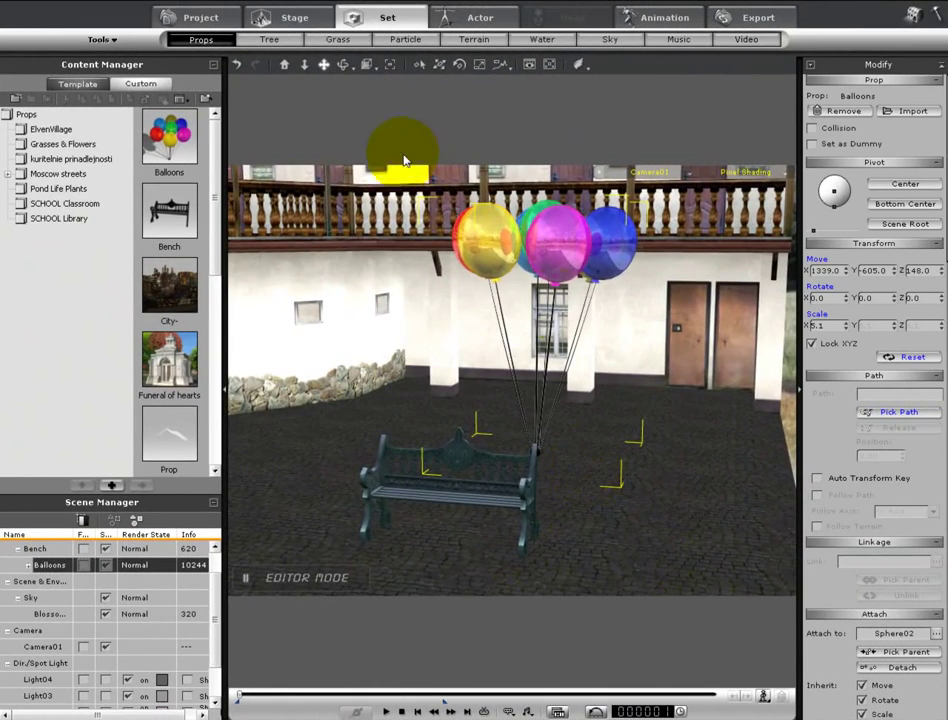
Step: Examine the Balloons prop attached to the bench in the courtyard scene from several angles in an enlarged viewport
right_click_drag(552, 305, 407, 324)
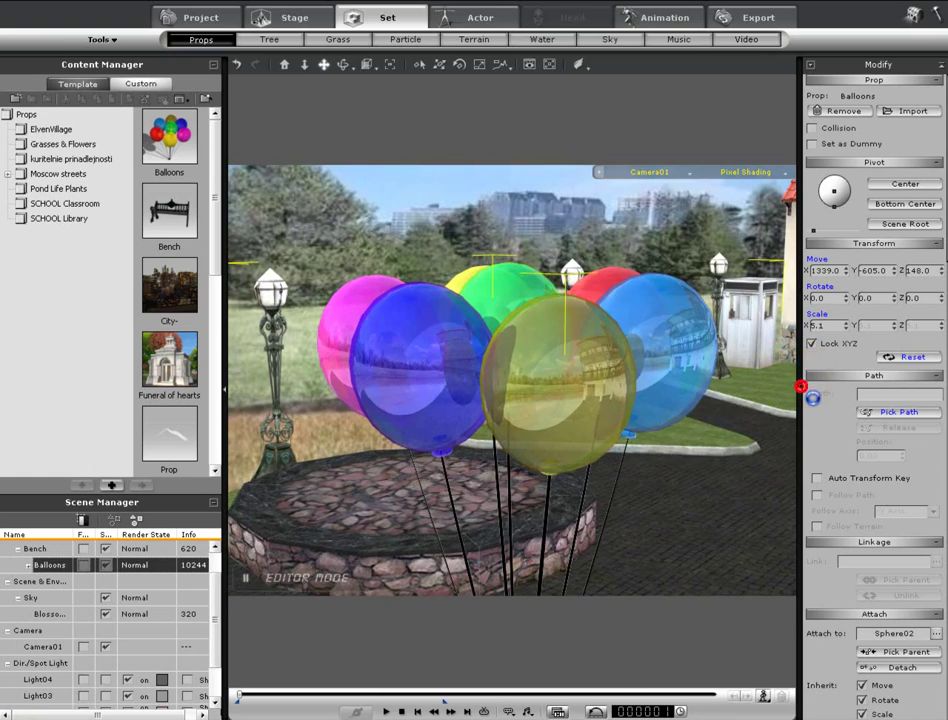
left_click(801, 387)
right_click_drag(723, 341, 305, 321)
right_click_drag(772, 297, 645, 437)
middle_click_drag(618, 347, 577, 64)
middle_click_drag(550, 241, 541, 364)
scroll(541, 364, "down", 3)
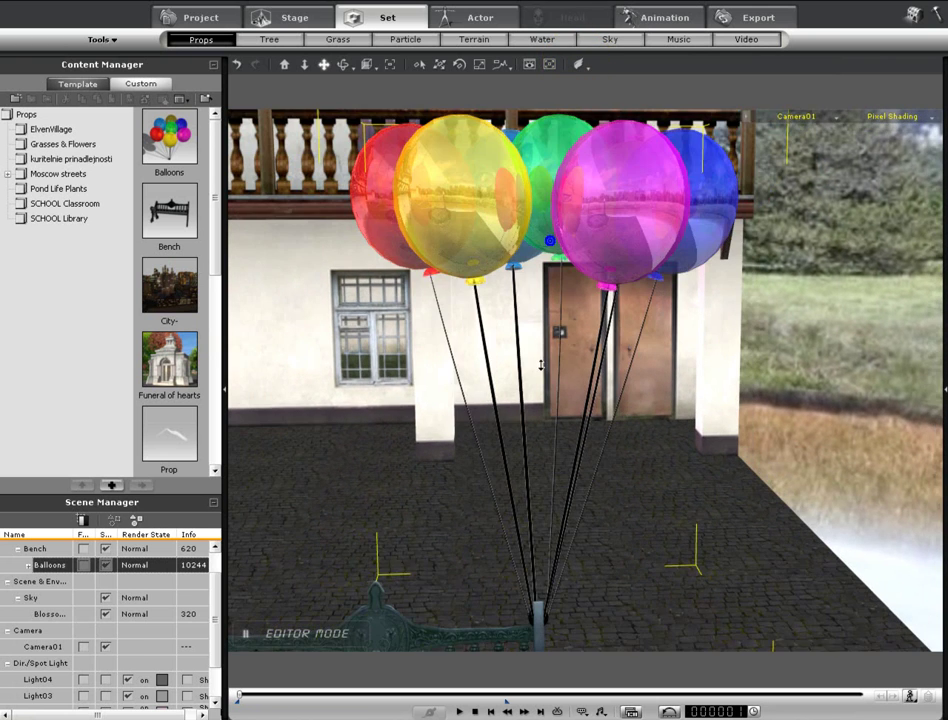
Step: Play the courtyard animation to check how the balloons on the bench sway, and stop it
left_click(456, 709)
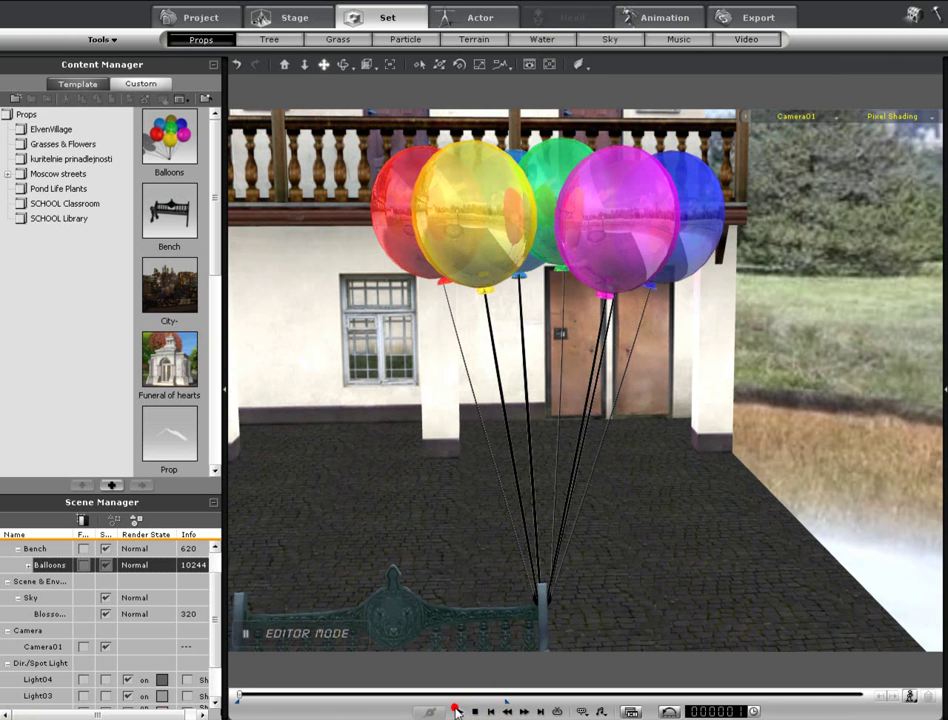
left_click(456, 710)
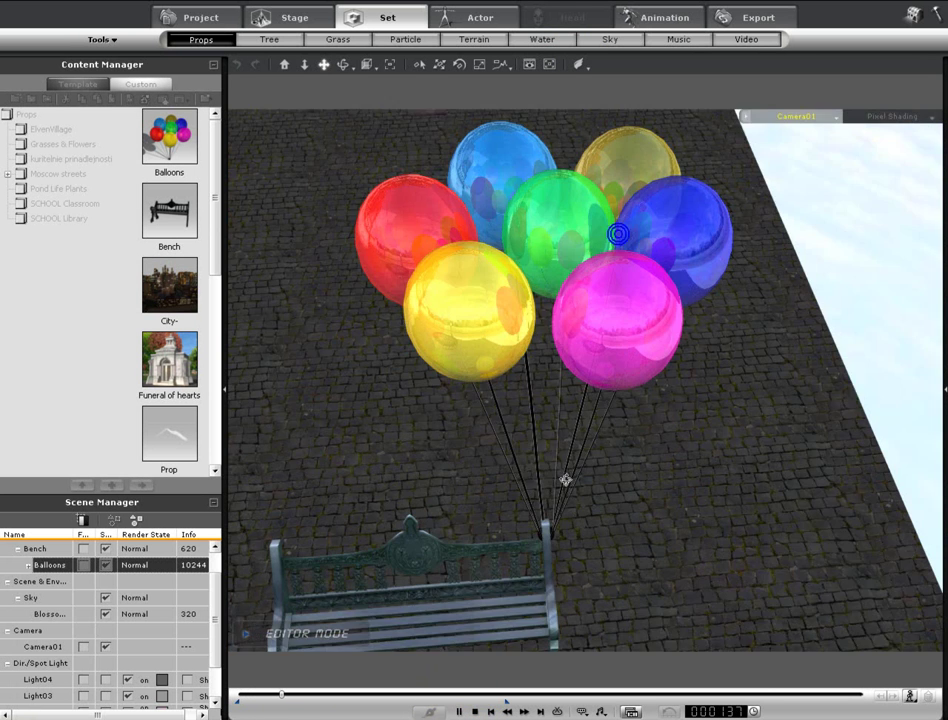
left_click(563, 497)
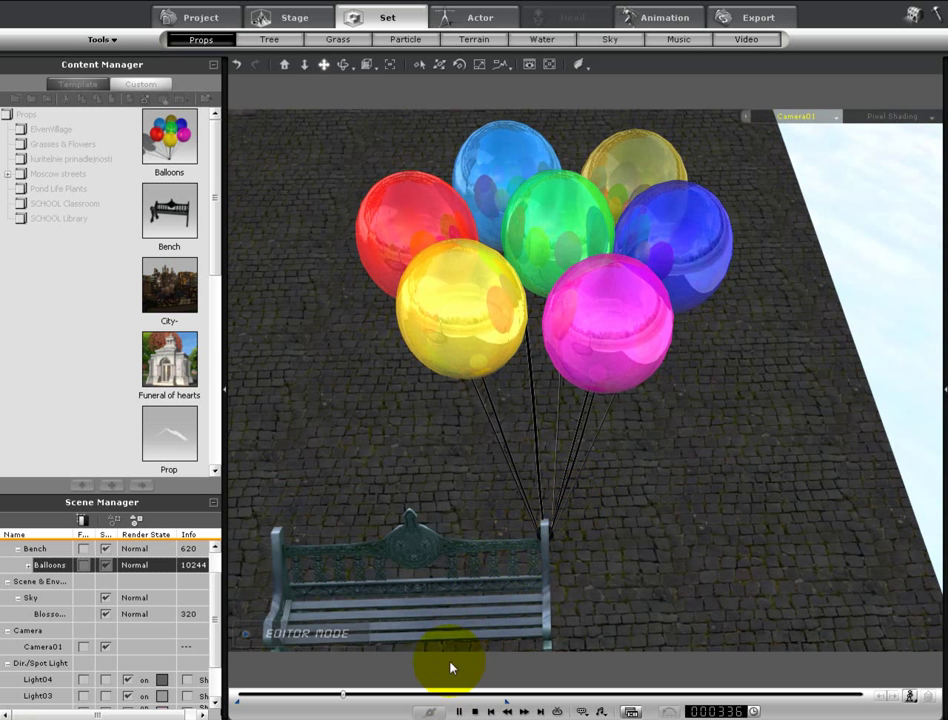
left_click(476, 711)
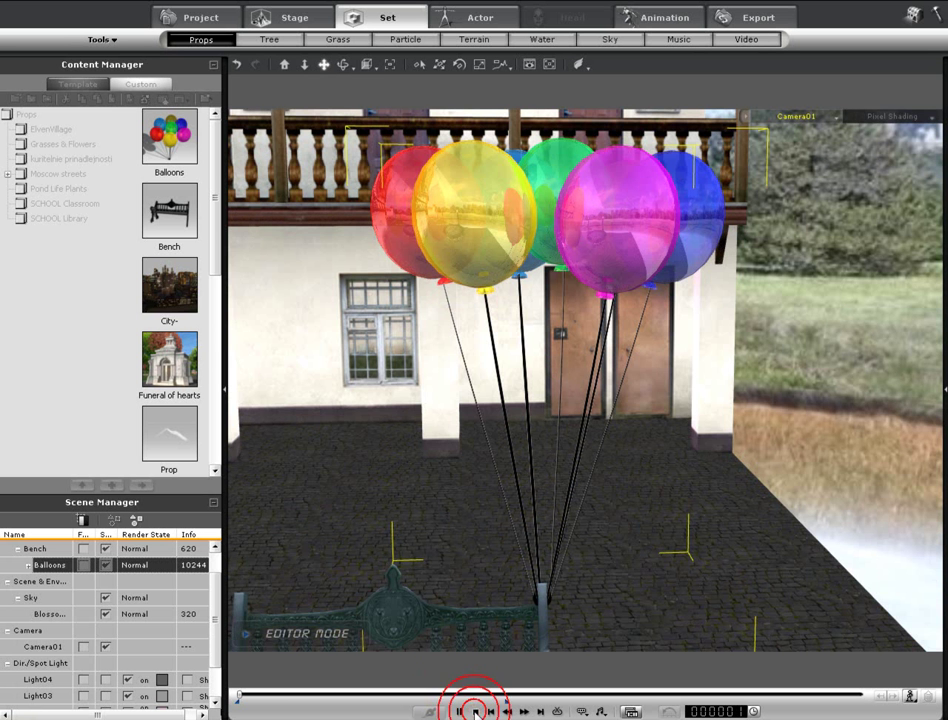
Step: Restore the modify settings and delete Camera01 from the courtyard scene
left_click(944, 392)
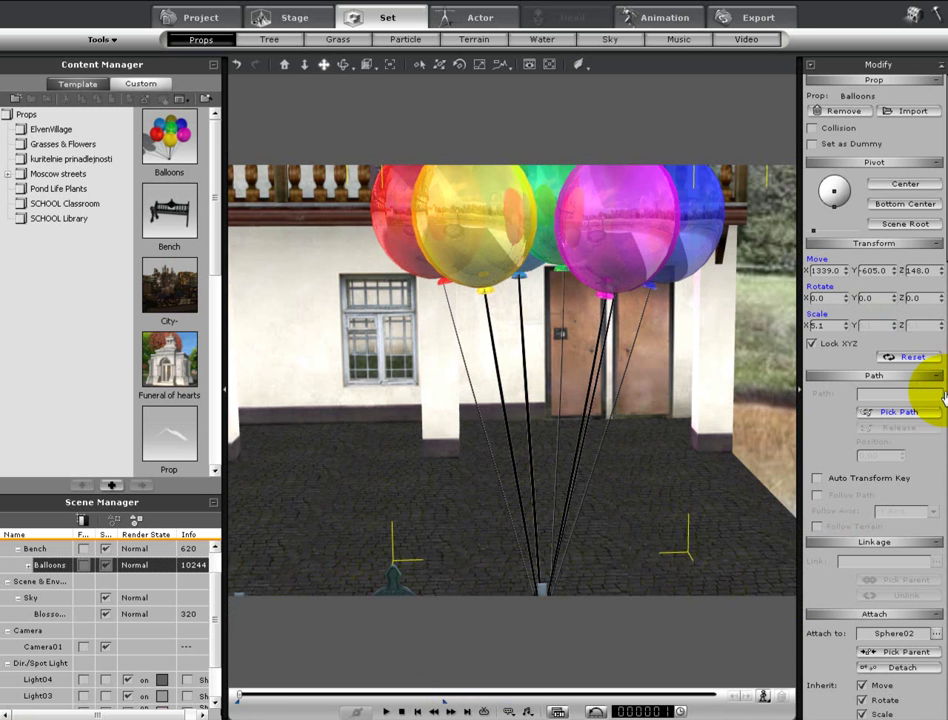
left_click(295, 17)
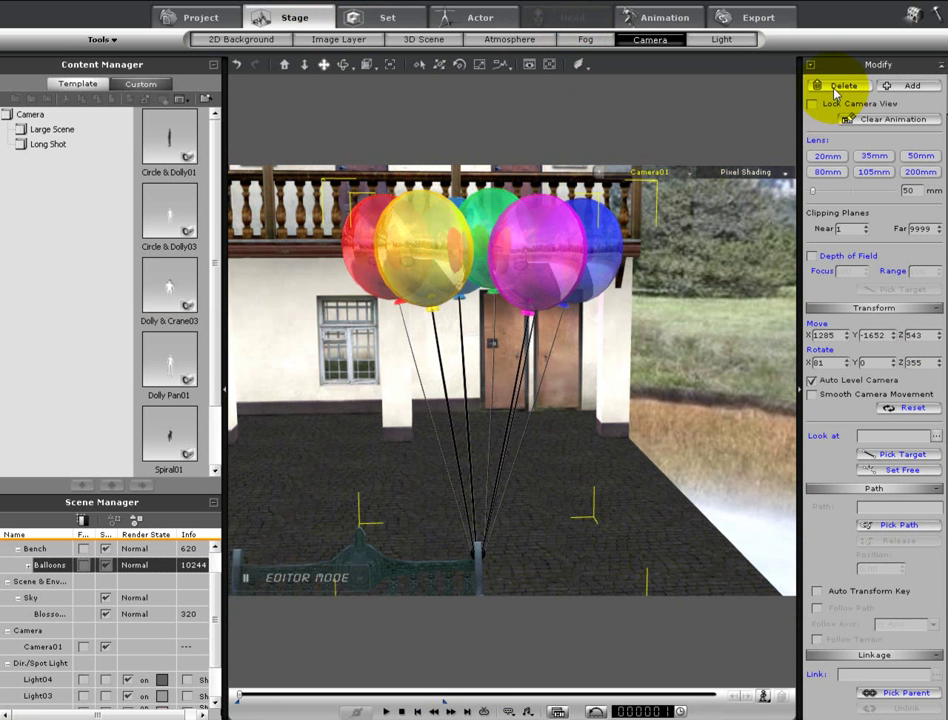
left_click(836, 86)
scroll(540, 390, "up", 3)
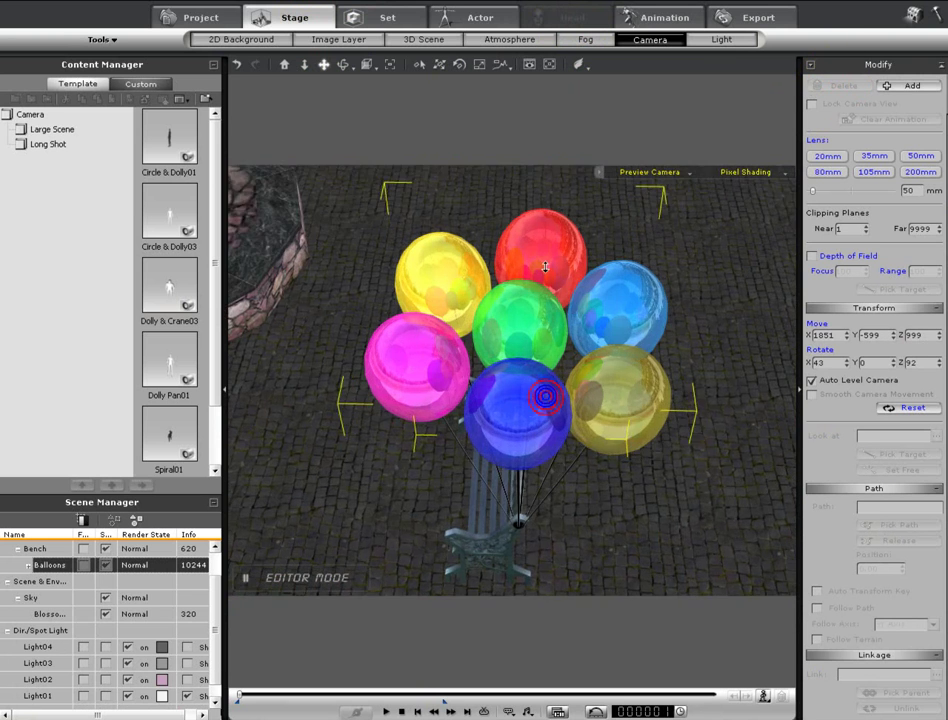
right_click_drag(527, 380, 518, 150)
left_click_drag(517, 366, 502, 159)
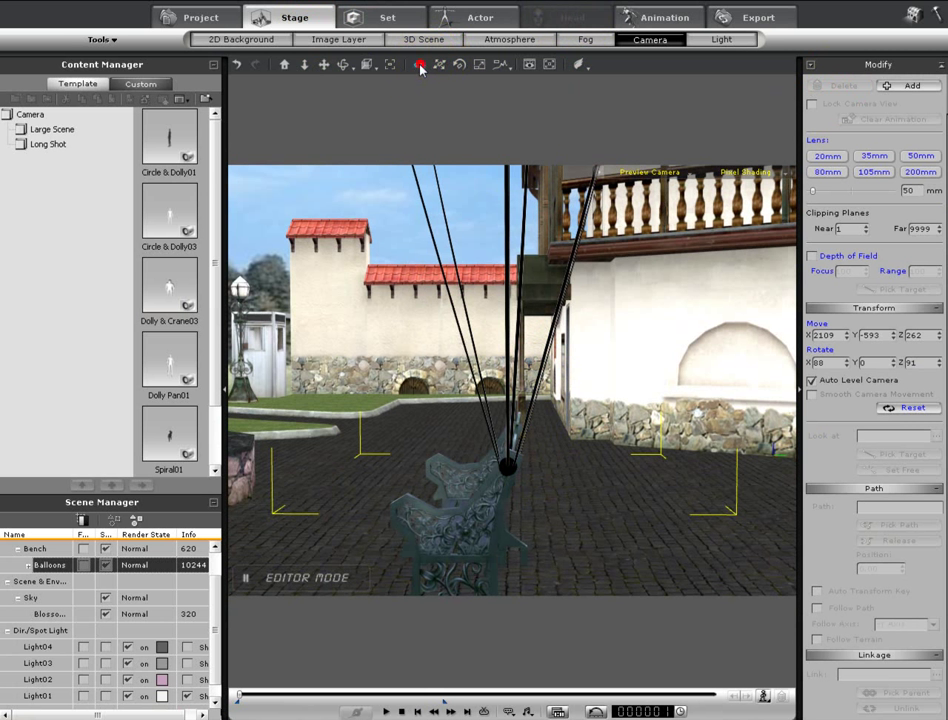
left_click(509, 467)
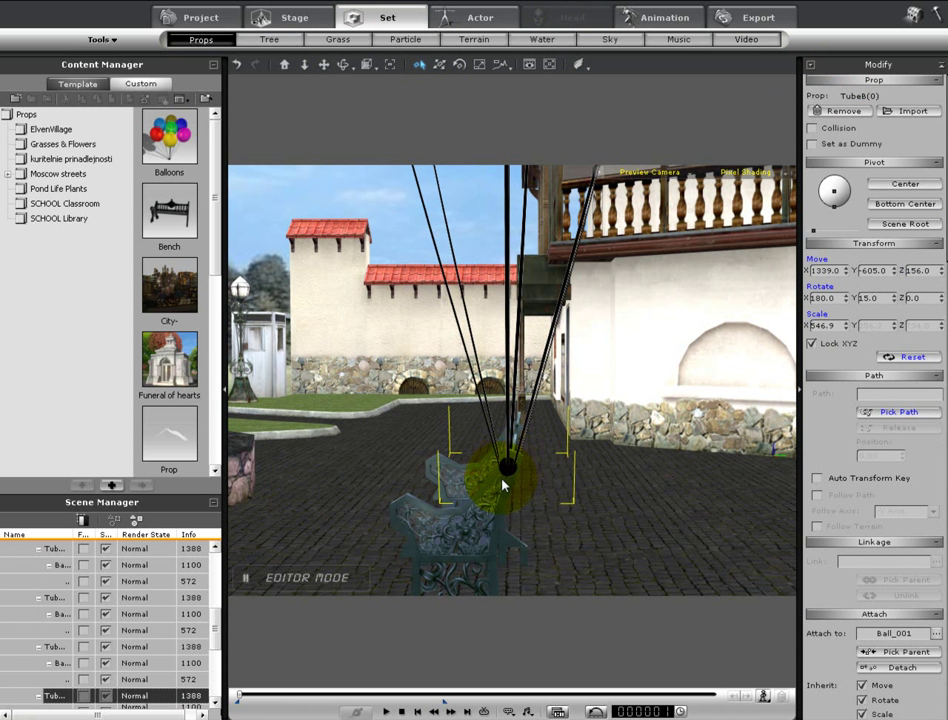
left_click(813, 145)
left_click(813, 145)
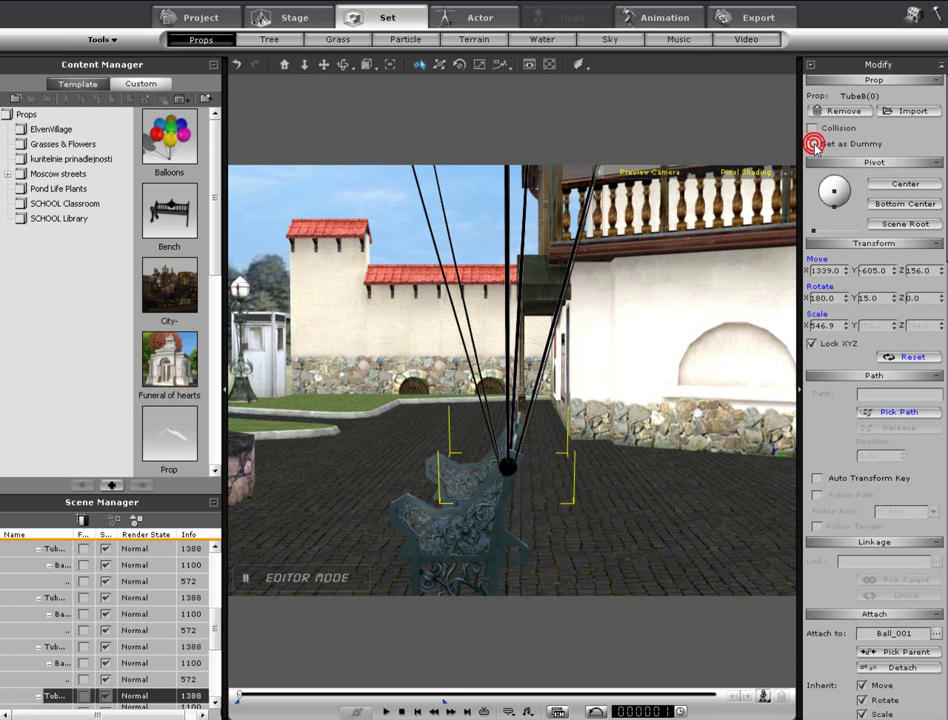
Step: Select the parent Balloons prop attached to the bench and set it as a dummy
left_click(213, 632)
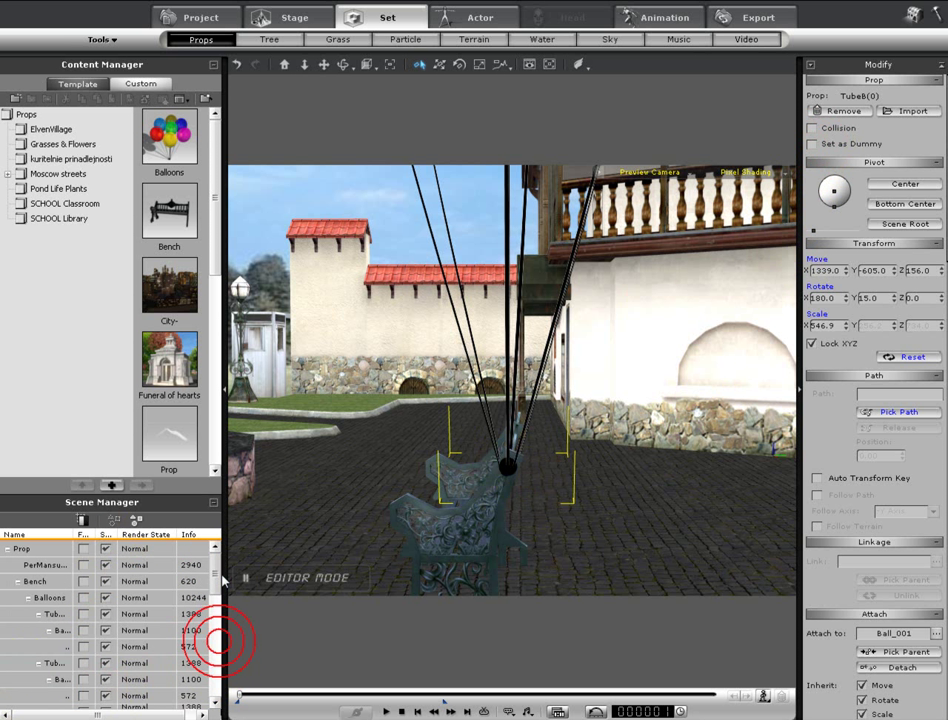
left_click(43, 597)
left_click(28, 597)
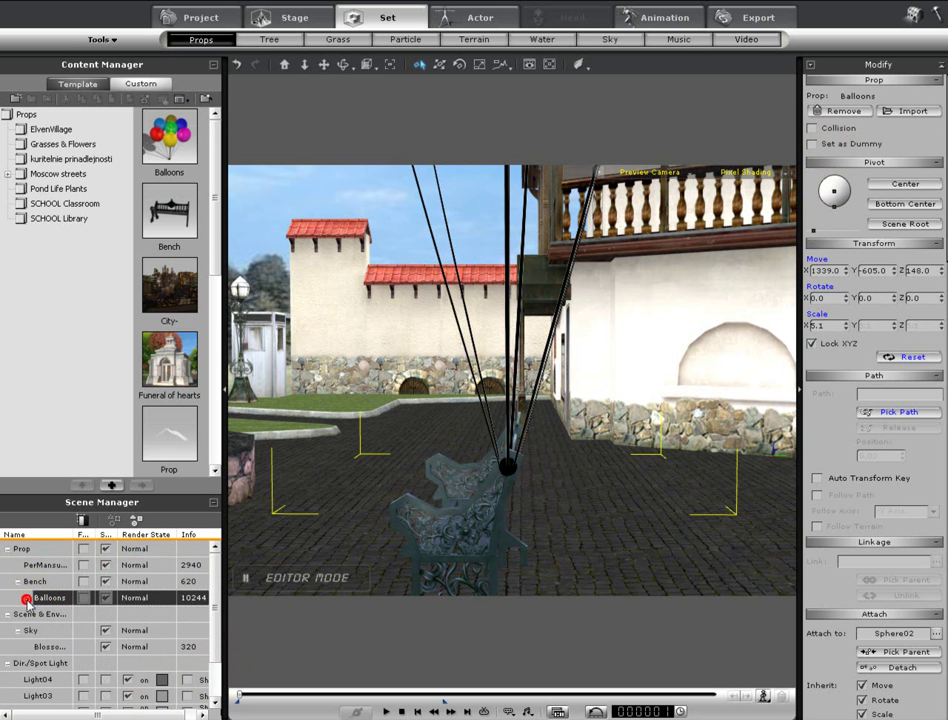
left_click(812, 144)
right_click_drag(438, 330, 569, 345)
left_click_drag(569, 345, 520, 345)
right_click_drag(521, 344, 755, 449)
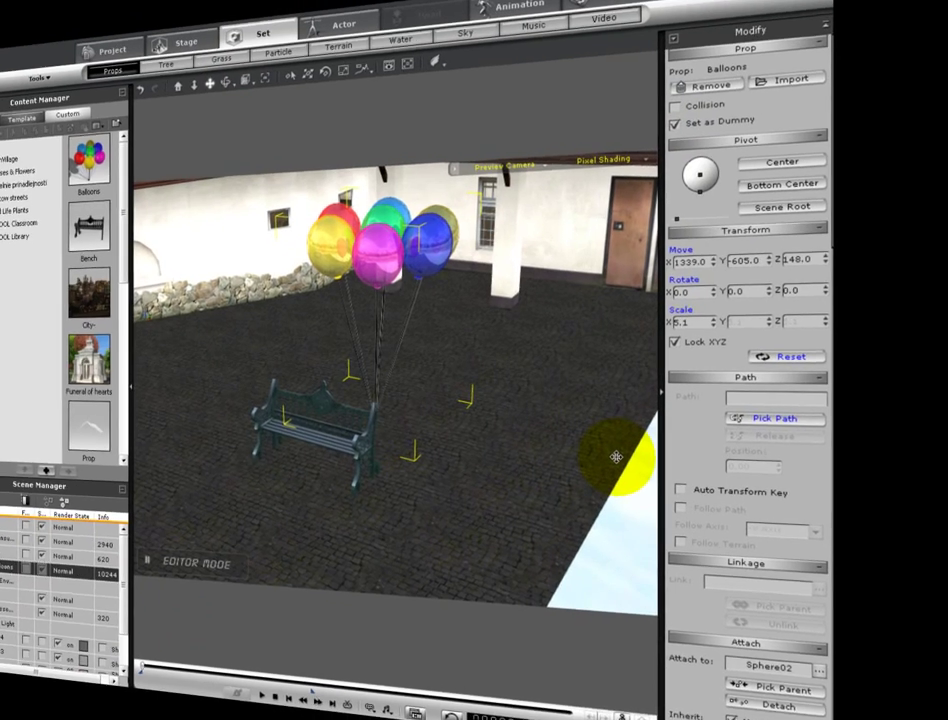